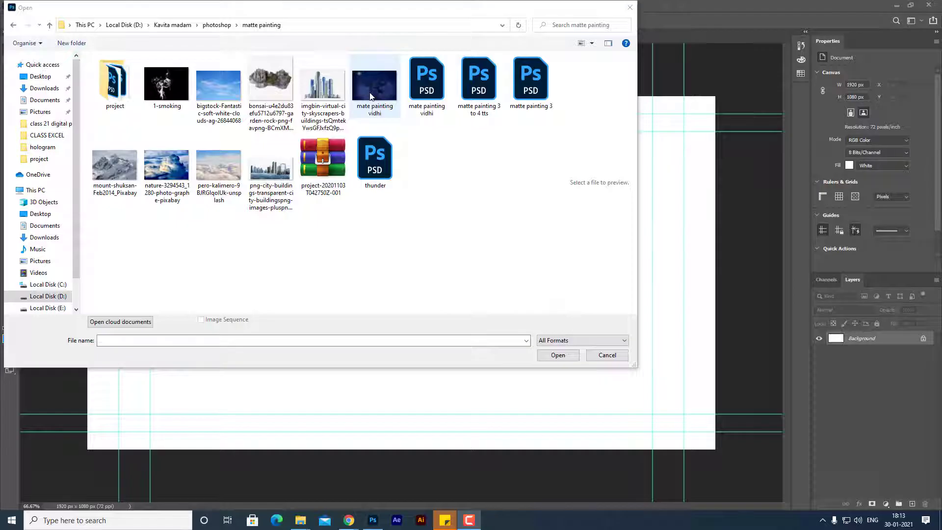
# Create a blank white 1920×1080, 72 ppi document from the HDTV 1080p preset
pyautogui.doubleClick(370, 97)
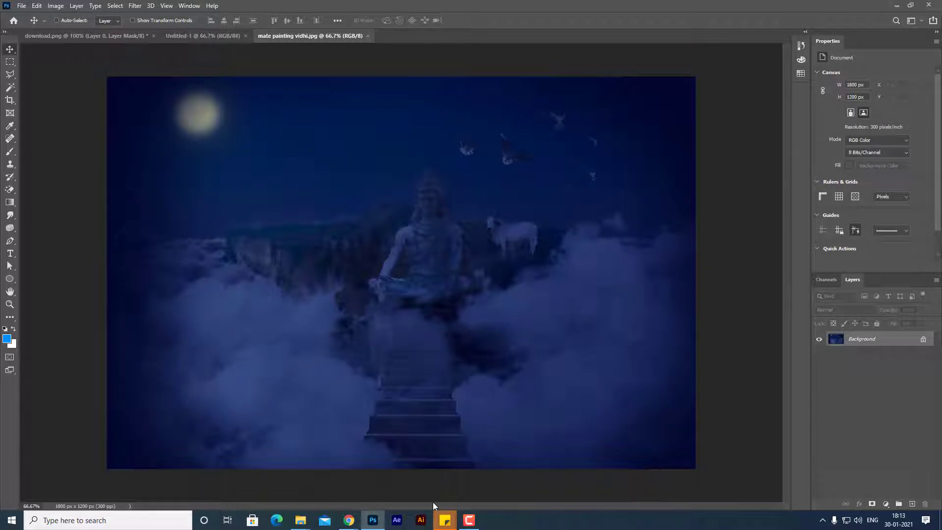
pyautogui.click(20, 7)
pyautogui.click(30, 20)
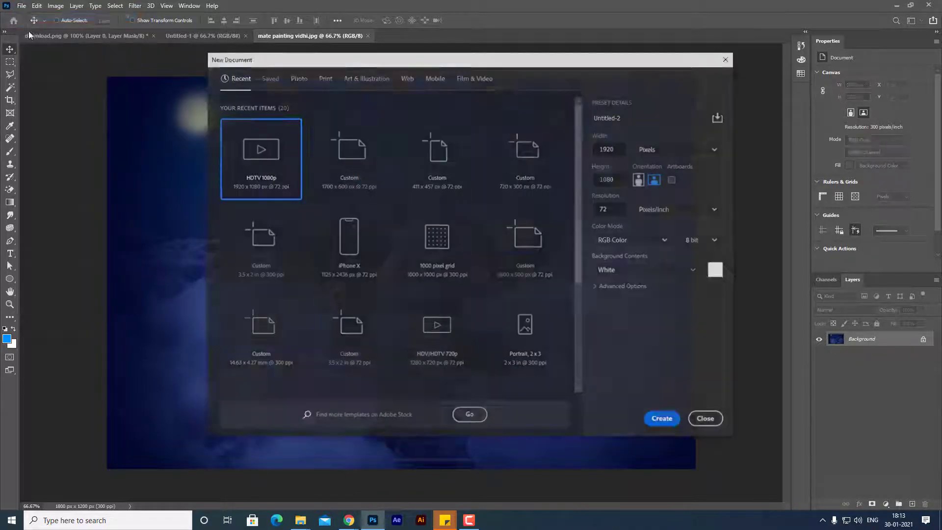
pyautogui.click(664, 421)
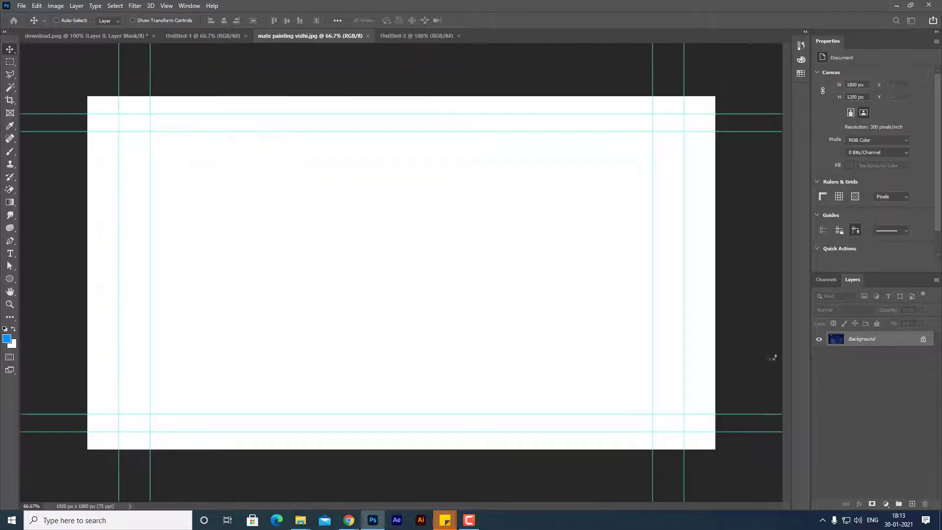
pyautogui.click(20, 5)
# Open the clouds JPG and drag it into Untitled-2 as a layer filling the canvas
pyautogui.click(27, 22)
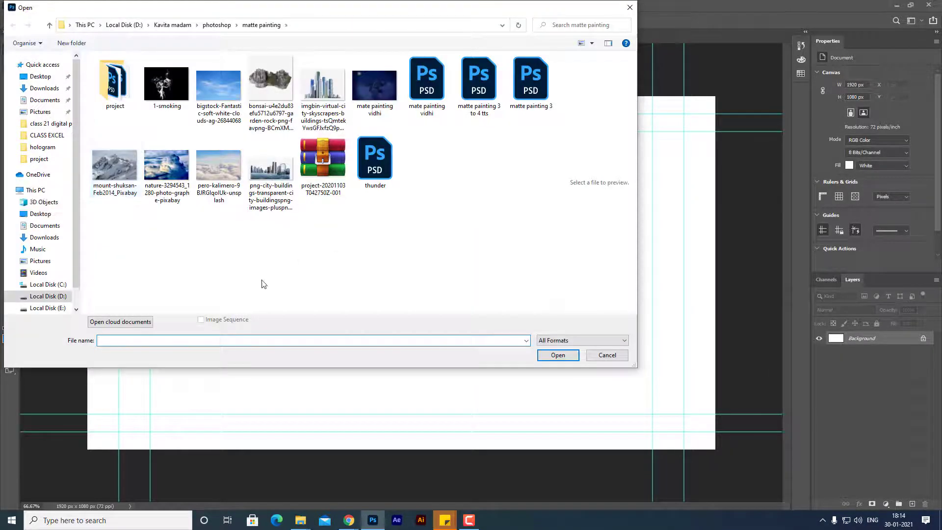
pyautogui.doubleClick(228, 181)
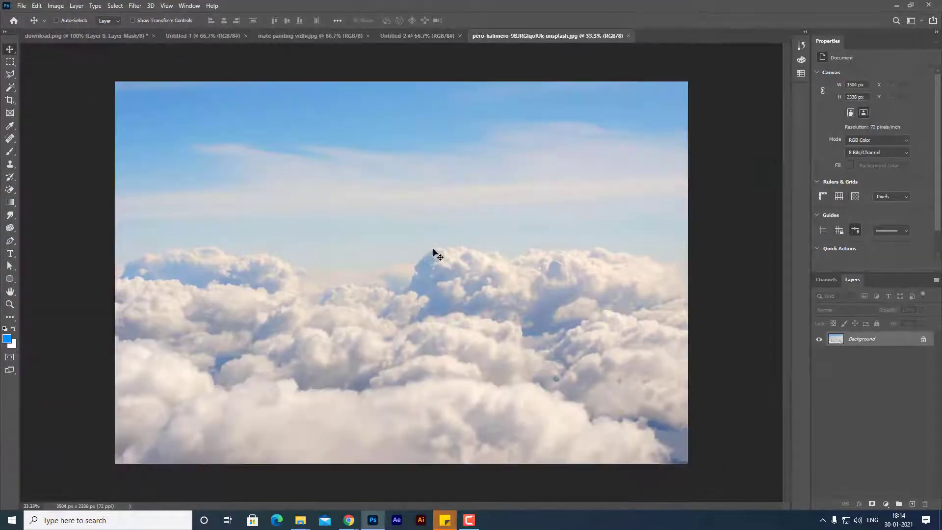
pyautogui.moveTo(529, 34); pyautogui.dragTo(744, 183)
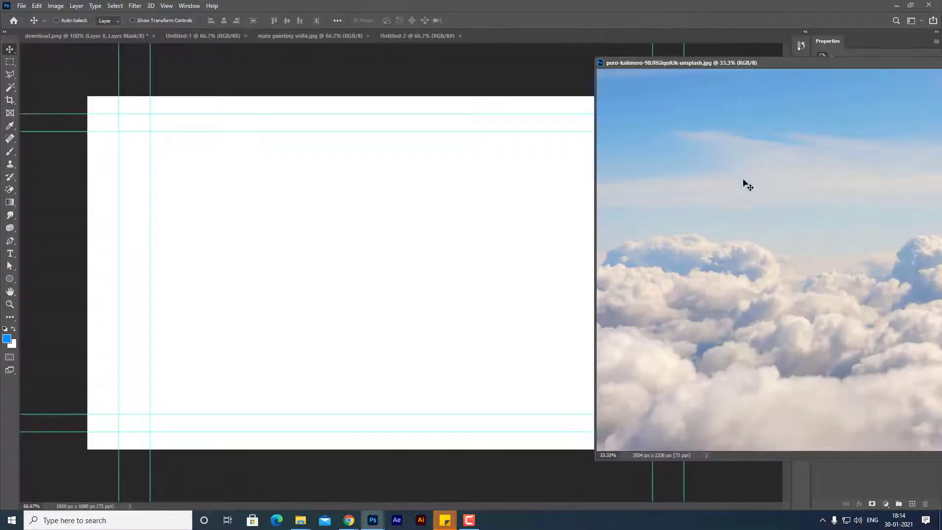
pyautogui.moveTo(476, 293); pyautogui.dragTo(477, 294)
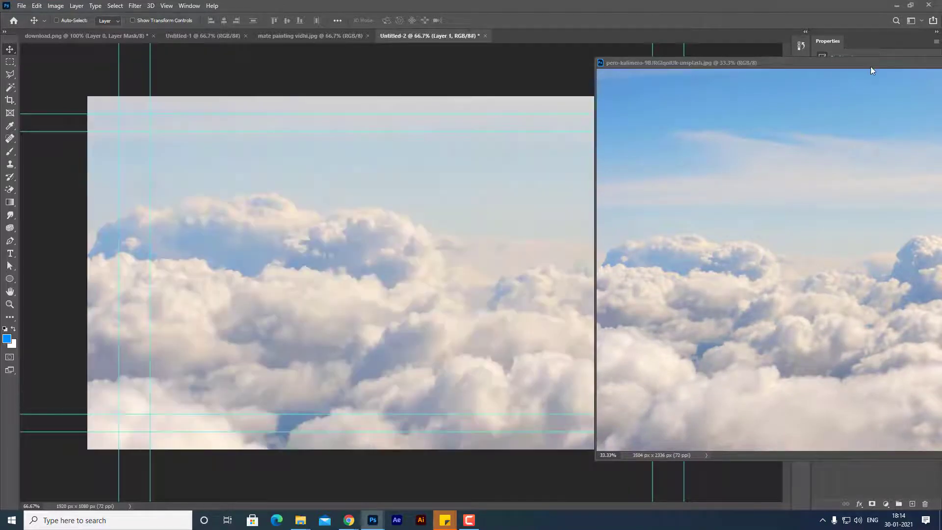
pyautogui.click(871, 66)
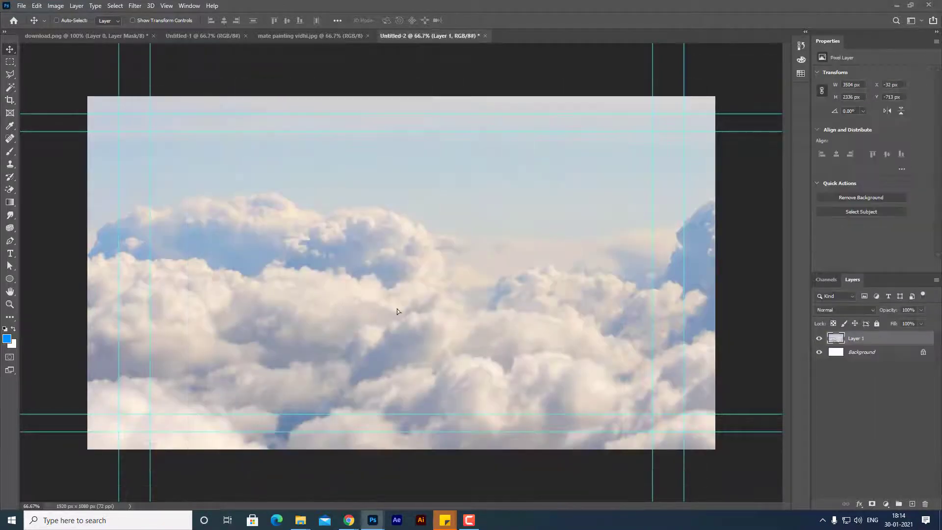
pyautogui.moveTo(396, 309); pyautogui.dragTo(355, 357)
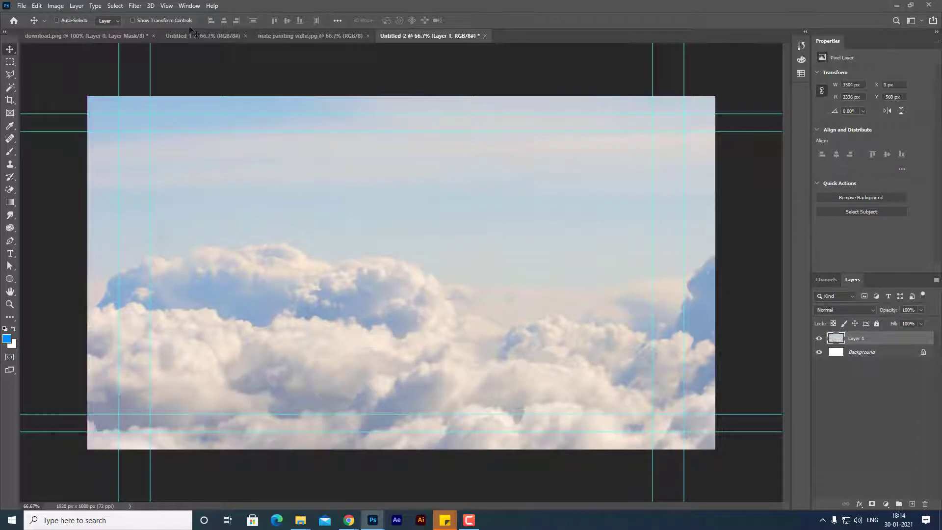
pyautogui.click(18, 6)
pyautogui.click(30, 28)
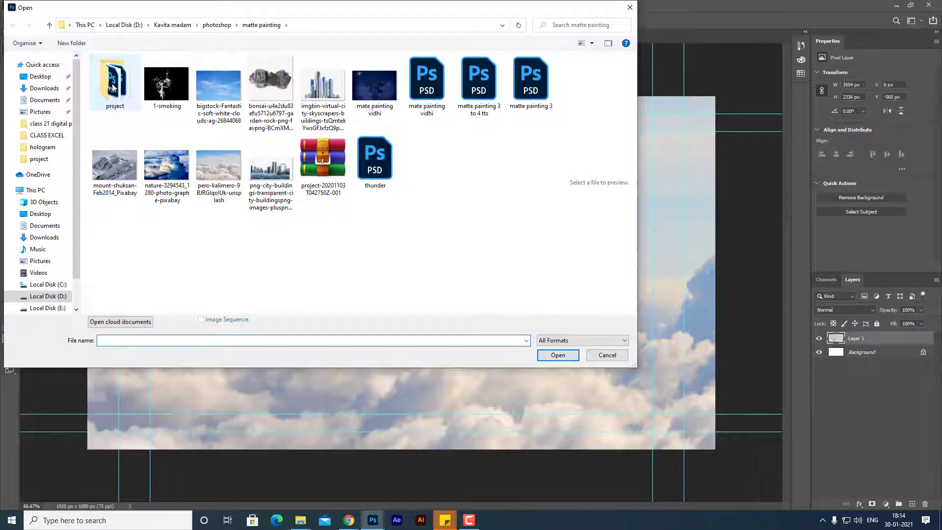
# Open the floating island image and mask it out with an Object Selection box
pyautogui.doubleClick(112, 87)
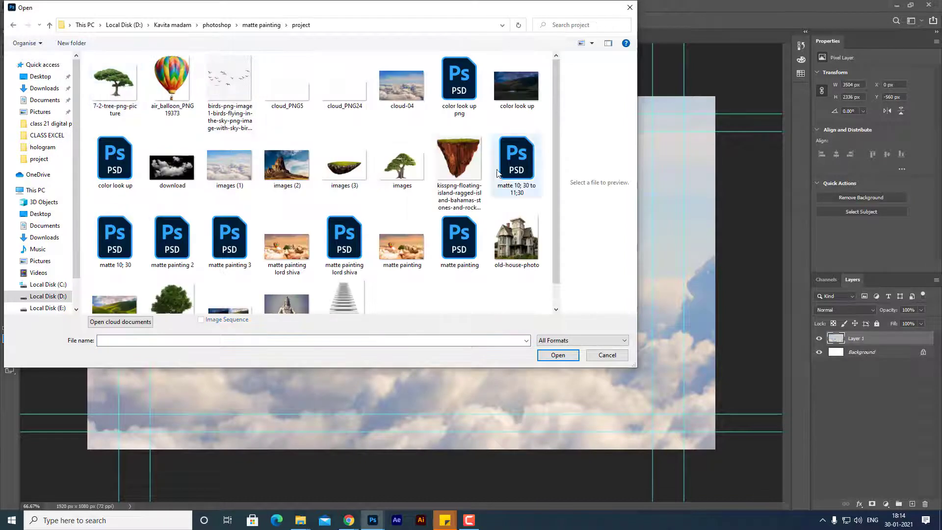
pyautogui.doubleClick(459, 166)
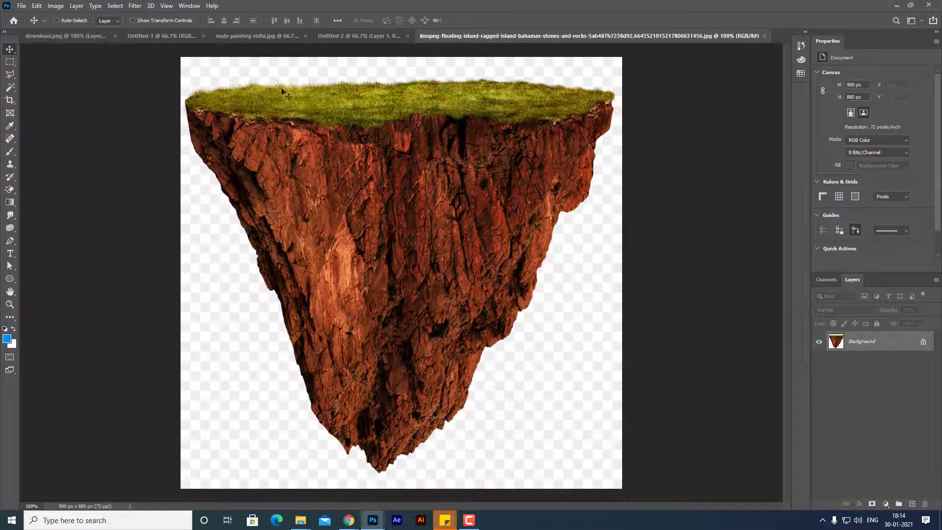
pyautogui.moveTo(10, 90); pyautogui.dragTo(44, 87)
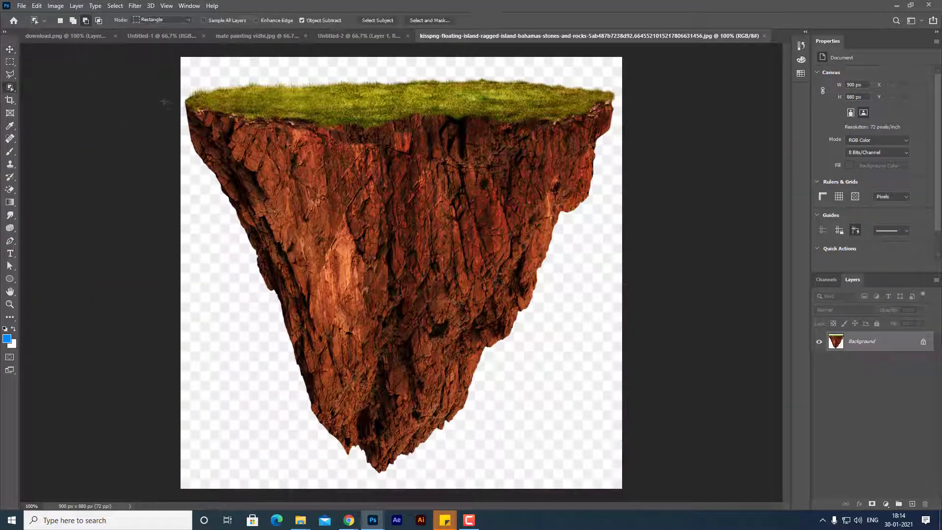
pyautogui.moveTo(169, 62); pyautogui.dragTo(620, 471)
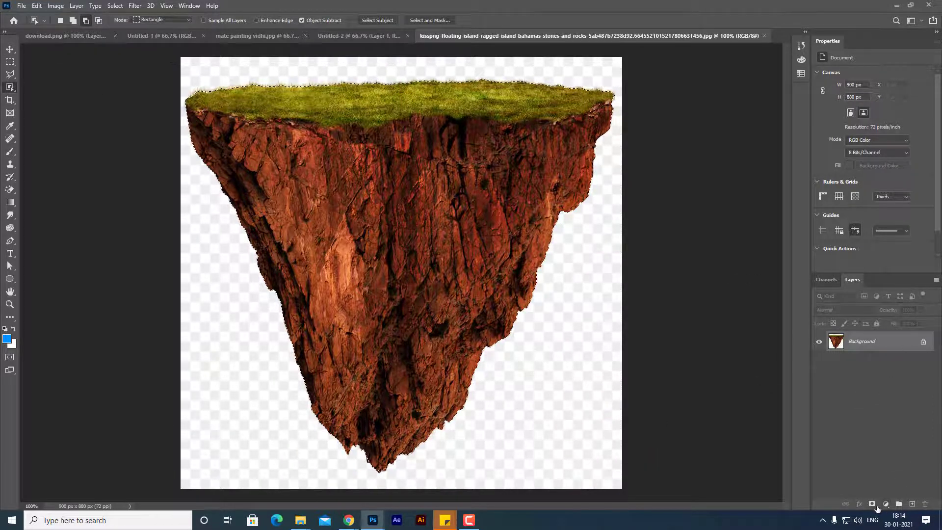
pyautogui.click(873, 504)
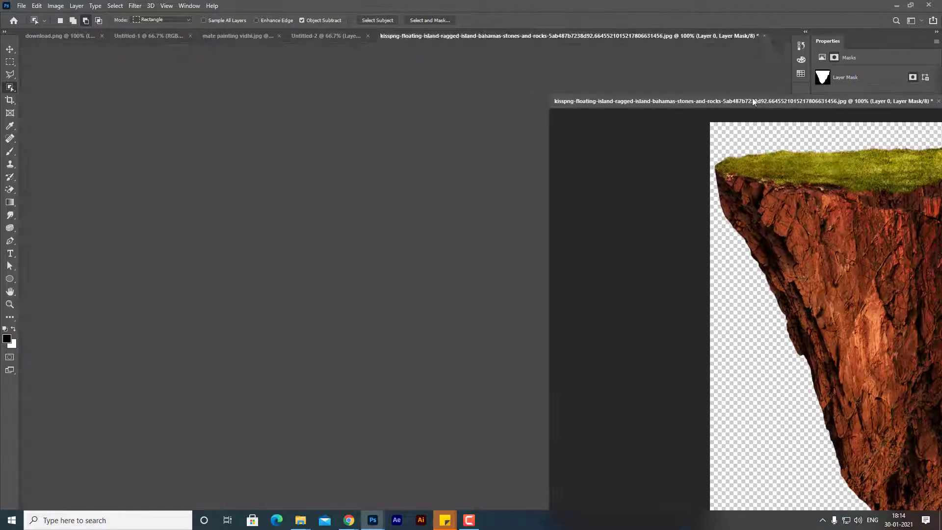
# Drag the masked island into Untitled-2 and centre it in the lower half over the clouds
pyautogui.moveTo(580, 37); pyautogui.dragTo(752, 99)
pyautogui.press('v')
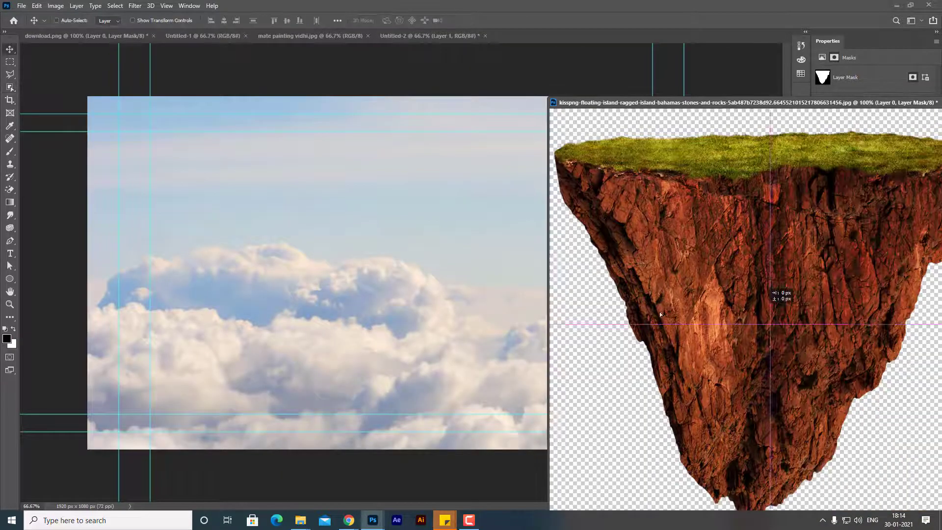
pyautogui.moveTo(659, 314); pyautogui.dragTo(347, 319)
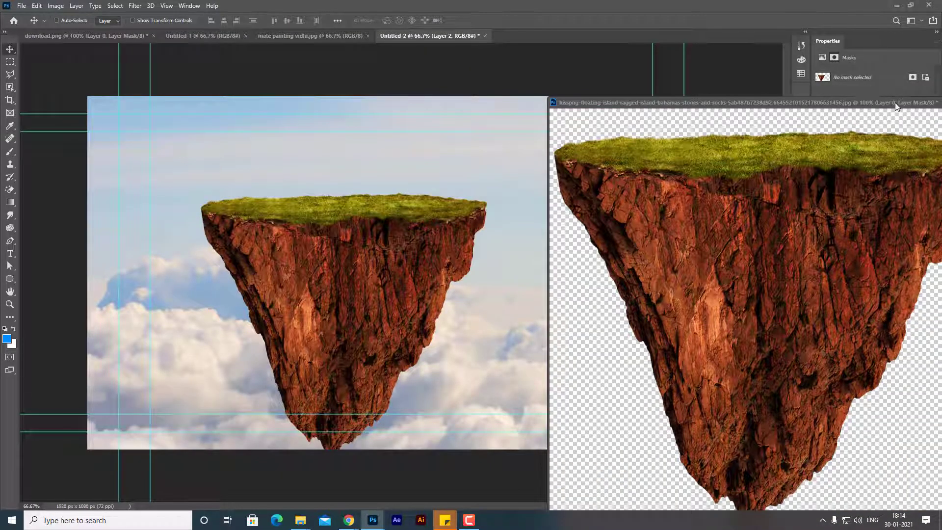
pyautogui.moveTo(896, 106); pyautogui.dragTo(677, 133)
pyautogui.click(626, 123)
pyautogui.moveTo(309, 283); pyautogui.dragTo(385, 360)
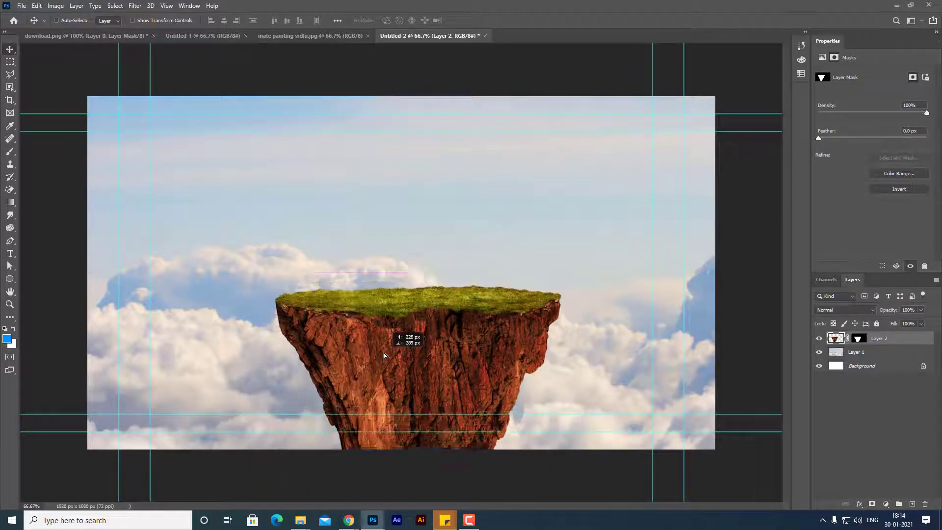
pyautogui.moveTo(385, 361); pyautogui.dragTo(381, 369)
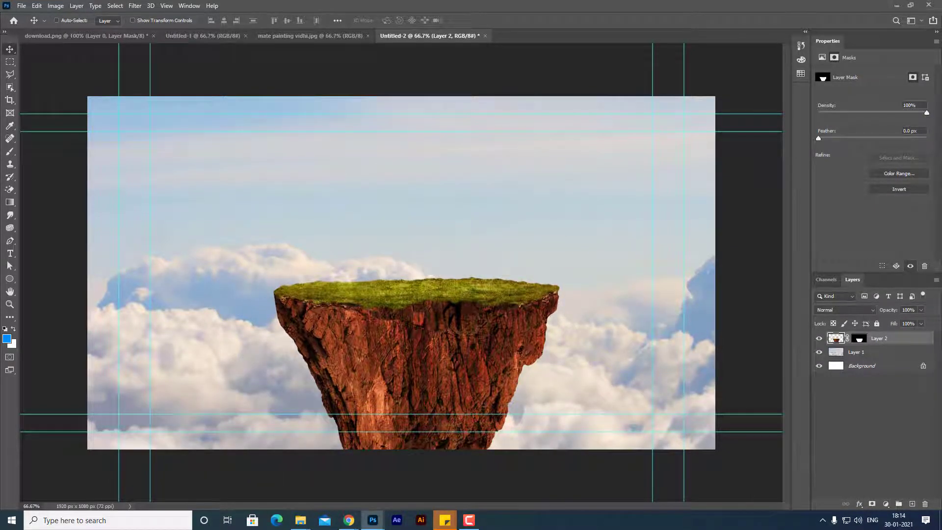
# Open the snowy mountain JPG and drag it into the Untitled-2 composition
pyautogui.click(22, 6)
pyautogui.click(35, 30)
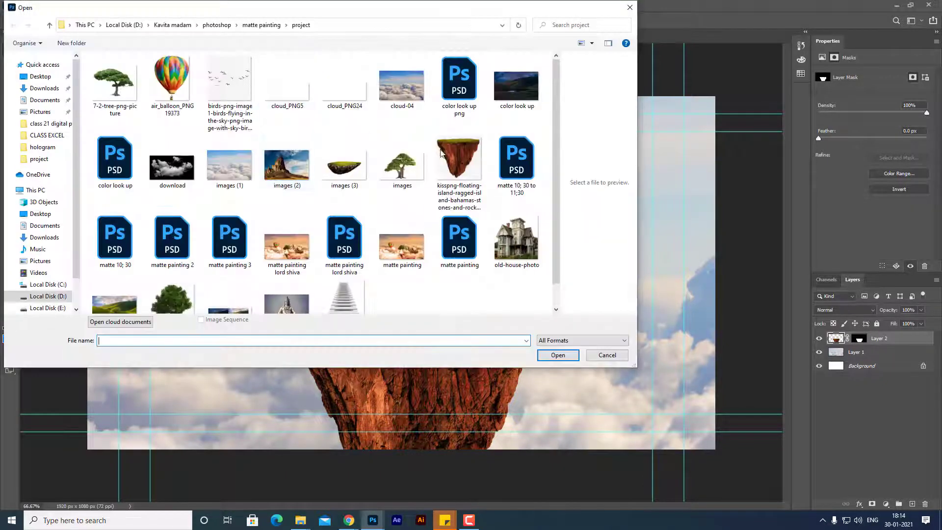
pyautogui.scroll(-1, 376, 186)
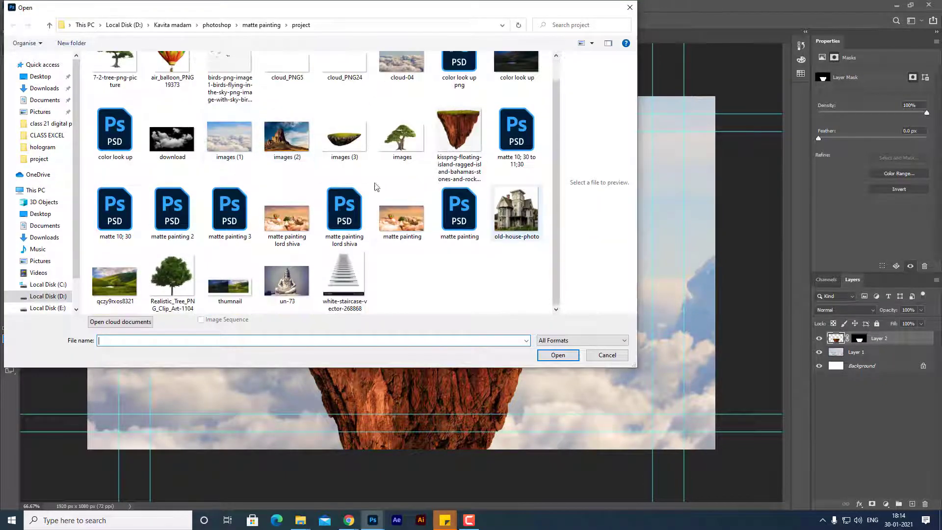
pyautogui.scroll(1, 116, 98)
pyautogui.click(49, 25)
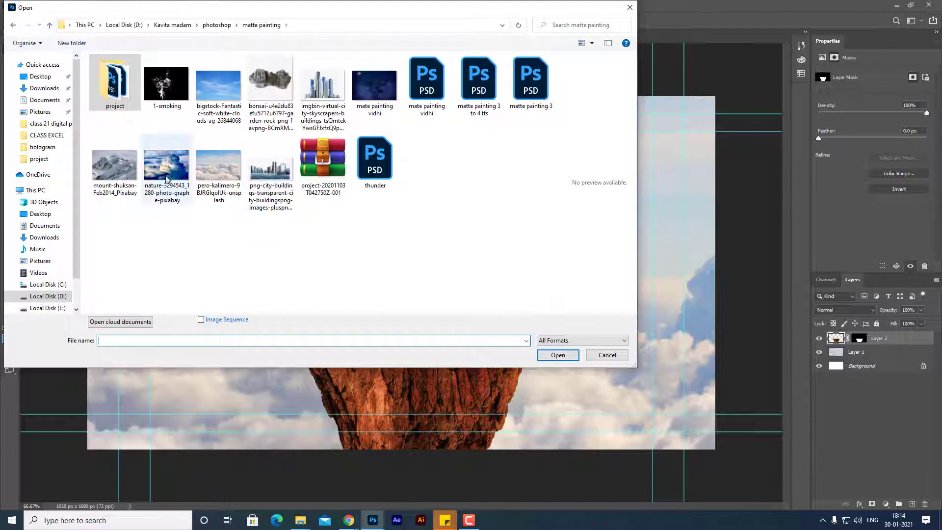
pyautogui.doubleClick(118, 169)
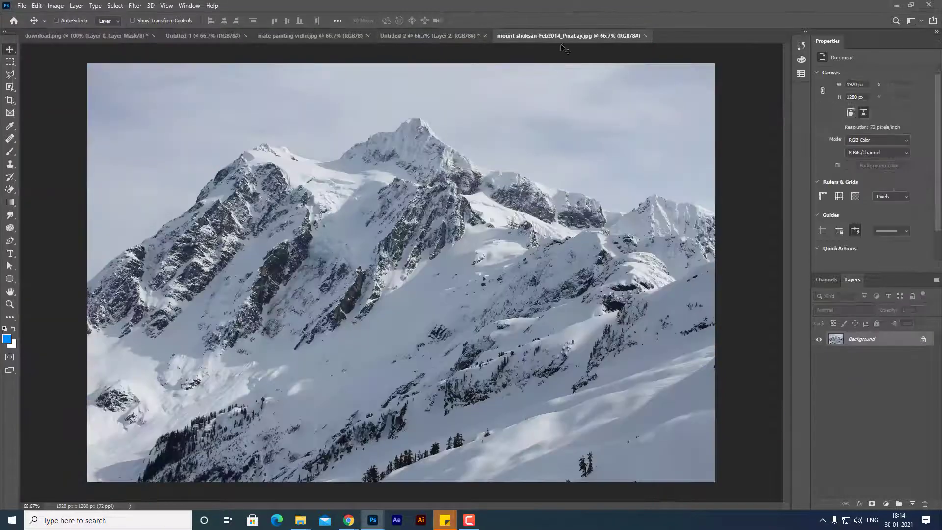
pyautogui.moveTo(554, 36); pyautogui.dragTo(671, 101)
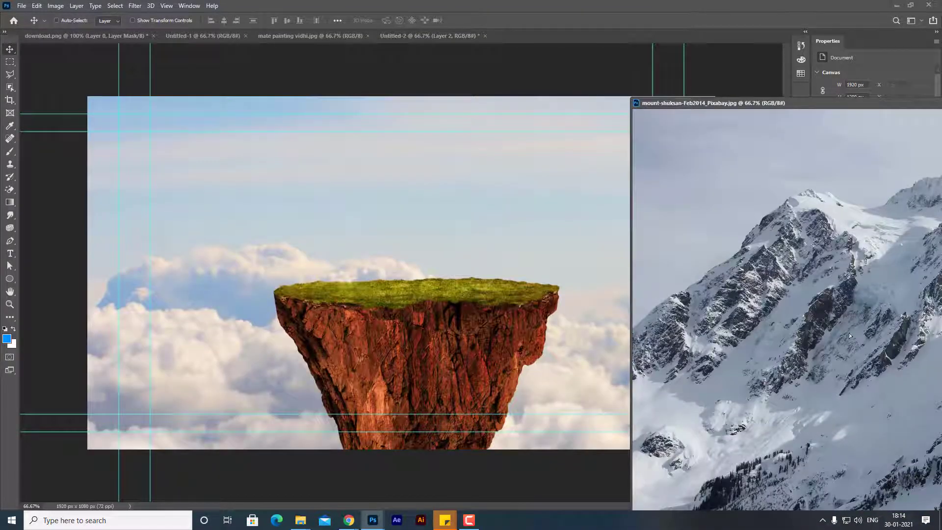
pyautogui.moveTo(451, 235); pyautogui.dragTo(451, 237)
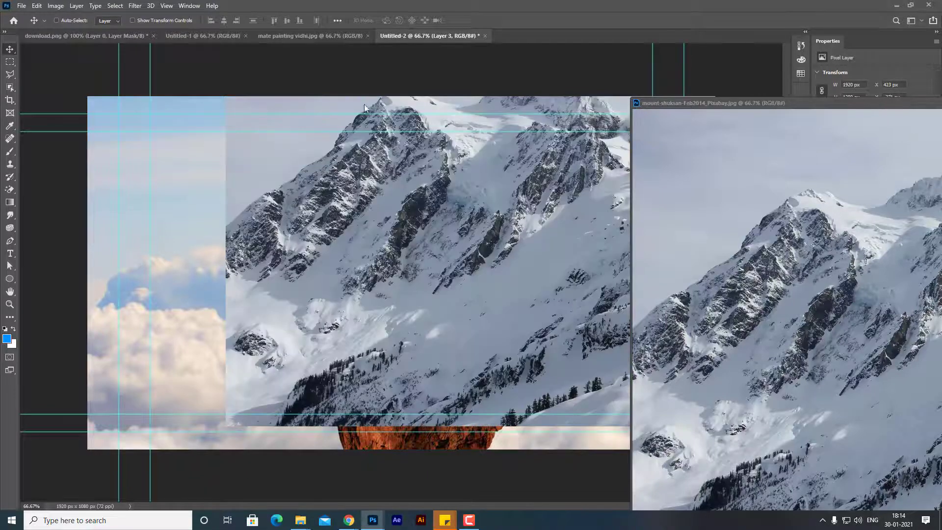
pyautogui.moveTo(891, 104); pyautogui.dragTo(617, 98)
pyautogui.click(650, 103)
pyautogui.moveTo(535, 213); pyautogui.dragTo(413, 222)
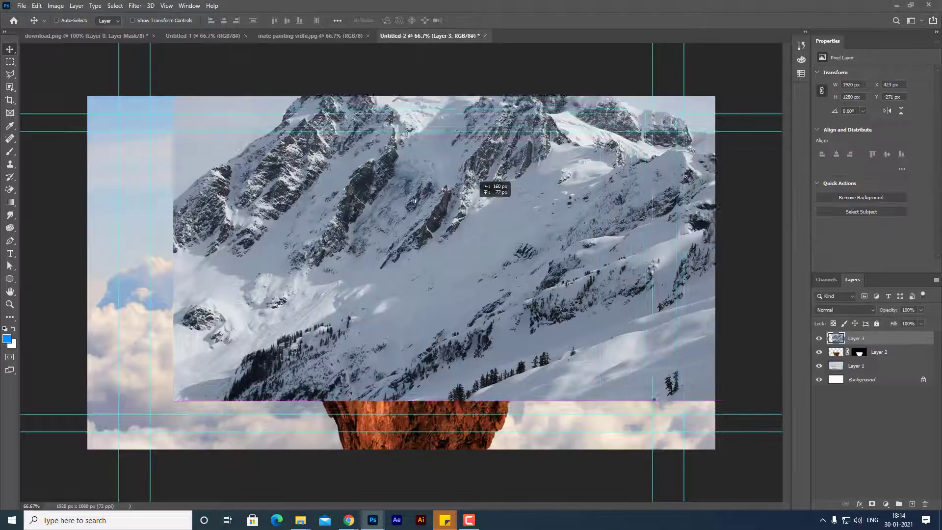
# Scale the mountain to 54% linked, move it below the island layer, and add a mask
pyautogui.hotkey('ctrl', 't')
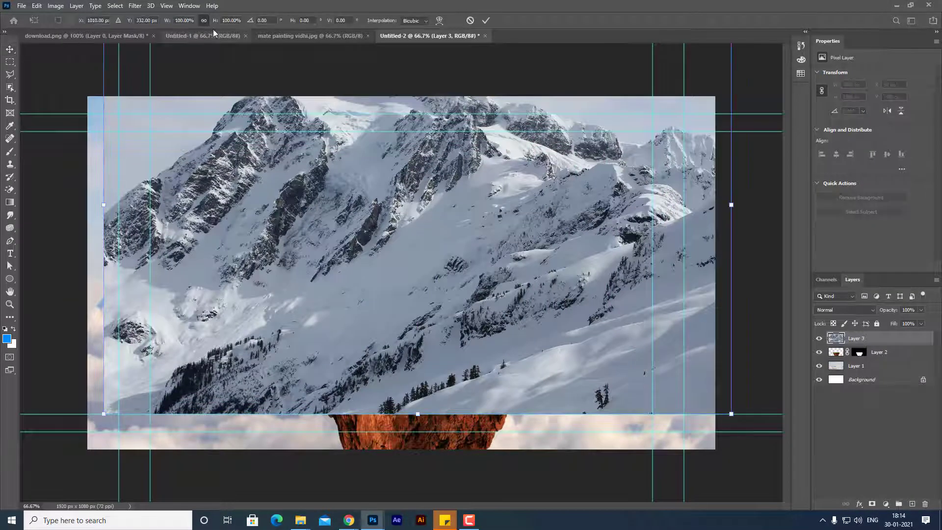
pyautogui.click(206, 21)
pyautogui.moveTo(110, 205); pyautogui.dragTo(237, 190)
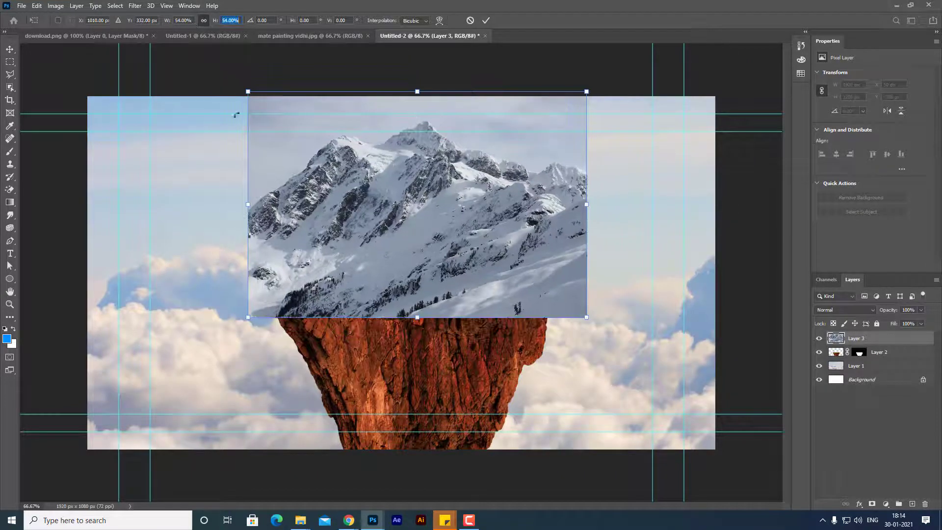
pyautogui.moveTo(437, 263); pyautogui.dragTo(417, 245)
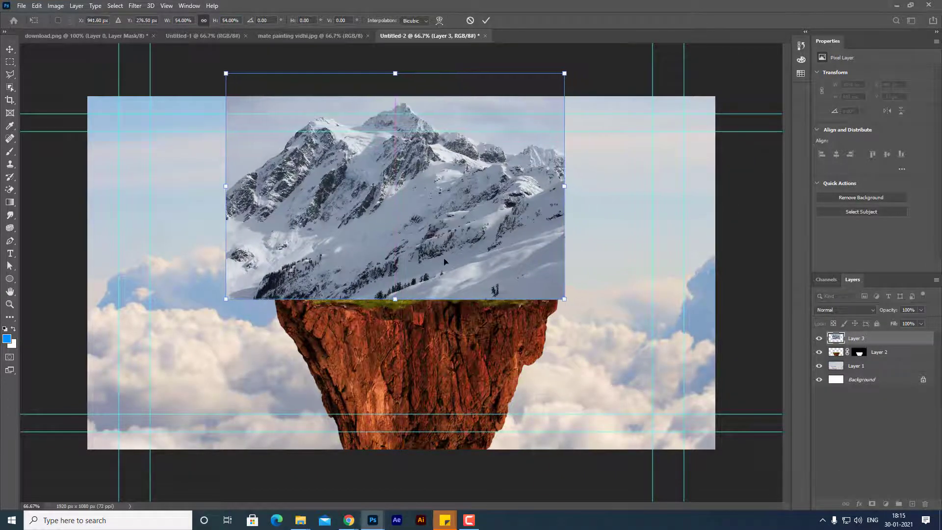
pyautogui.press('Return')
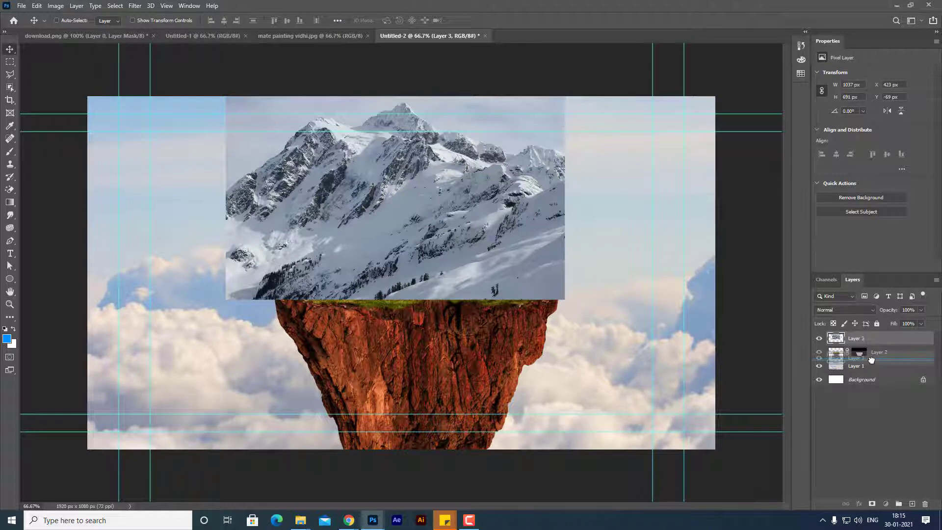
pyautogui.moveTo(873, 345); pyautogui.dragTo(873, 358)
pyautogui.moveTo(395, 219); pyautogui.dragTo(386, 256)
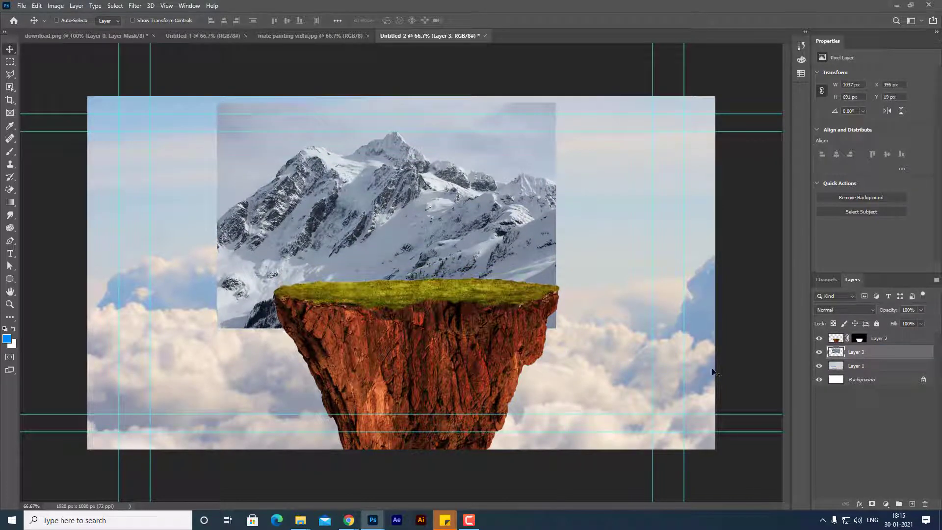
pyautogui.click(872, 504)
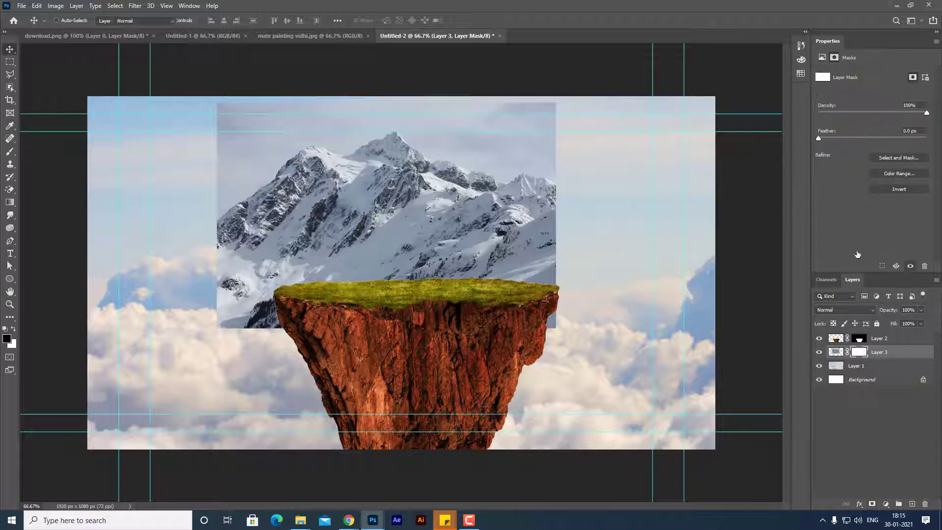
# Paint black with a large brush on Layer 3's mask, fading the left edge and the edge beside the rock
pyautogui.press('b')
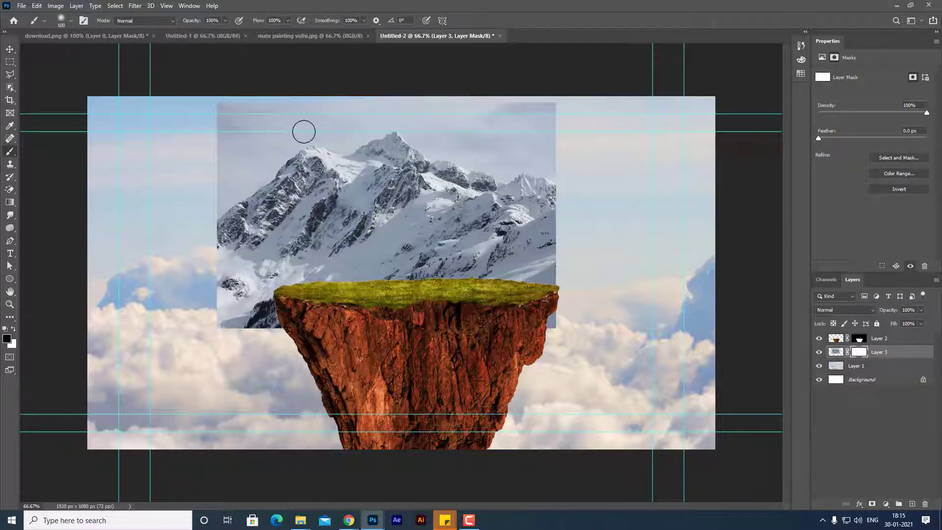
pyautogui.press(']')
pyautogui.press(']')
pyautogui.press(']')
pyautogui.moveTo(236, 130)
pyautogui.mouseDown()
pyautogui.moveTo(215, 215)
pyautogui.moveTo(206, 143)
pyautogui.moveTo(185, 204)
pyautogui.moveTo(203, 324)
pyautogui.moveTo(211, 337)
pyautogui.moveTo(330, 370)
pyautogui.mouseUp()
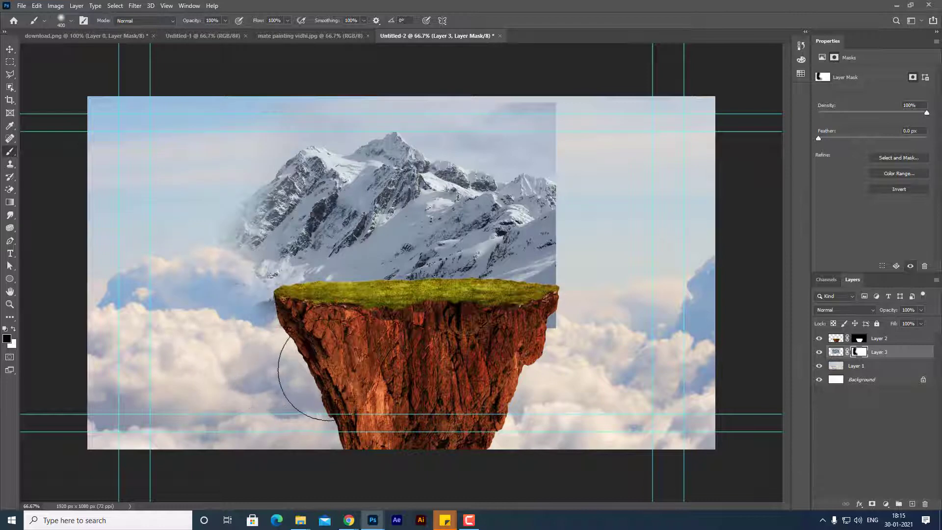
pyautogui.moveTo(542, 347)
pyautogui.mouseDown()
pyautogui.moveTo(567, 336)
pyautogui.moveTo(591, 237)
pyautogui.moveTo(584, 126)
pyautogui.moveTo(566, 102)
pyautogui.moveTo(576, 261)
pyautogui.mouseUp()
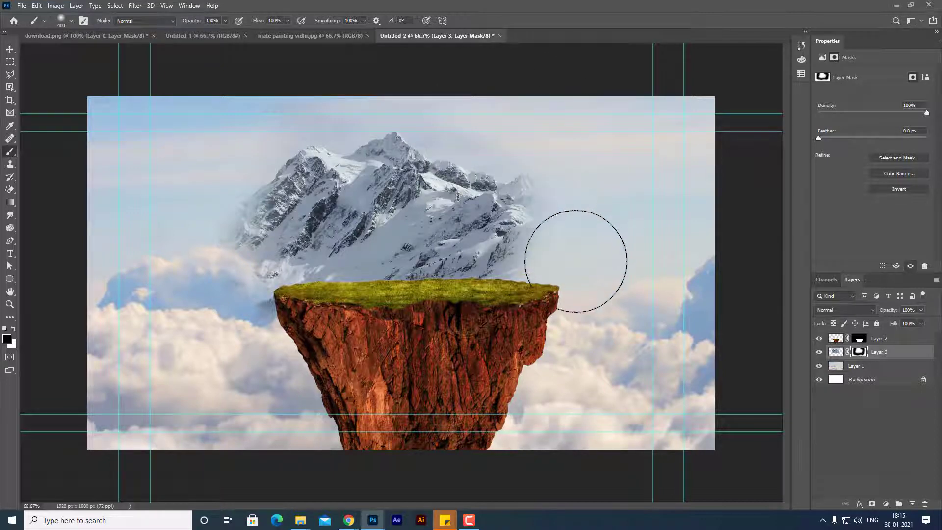
pyautogui.click(10, 49)
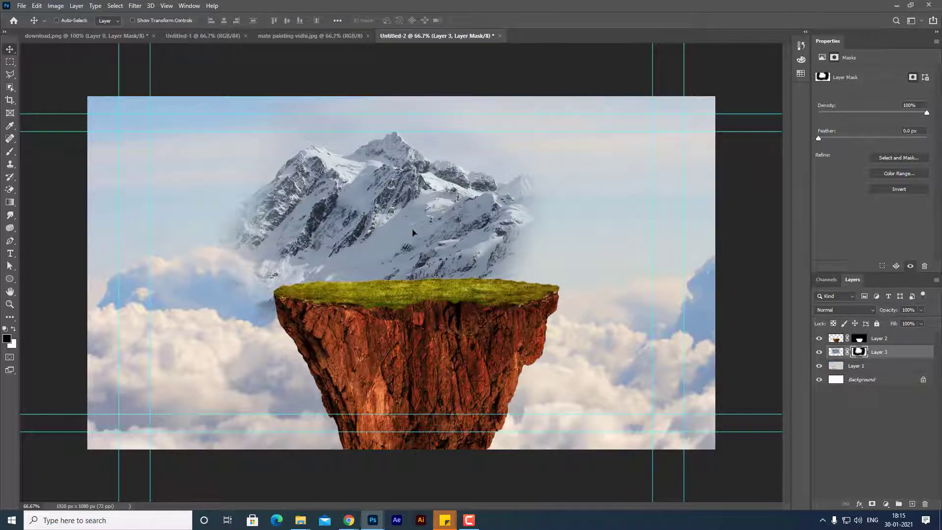
# Alt-drag two mountain copies into place on the right and left sides behind the island
pyautogui.moveTo(413, 232); pyautogui.dragTo(626, 205)
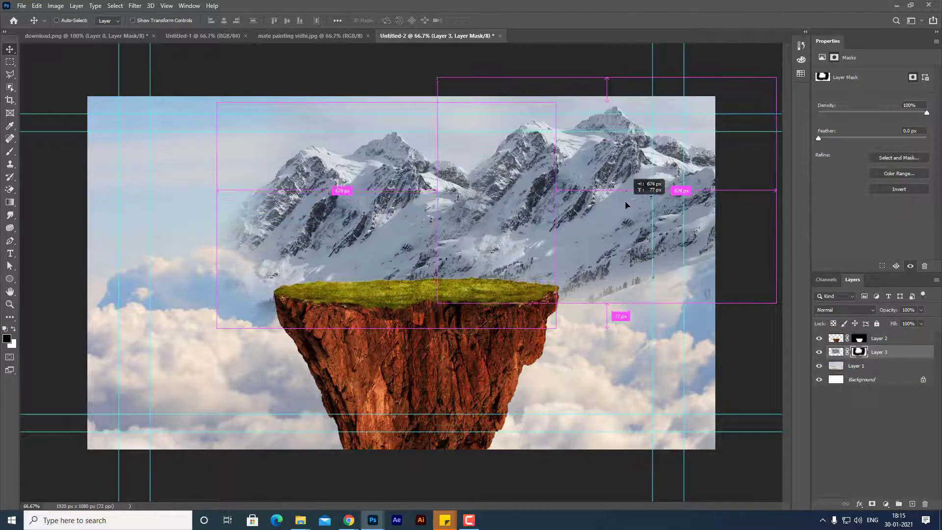
pyautogui.moveTo(626, 205)
pyautogui.mouseDown()
pyautogui.moveTo(620, 220)
pyautogui.moveTo(226, 237)
pyautogui.mouseUp()
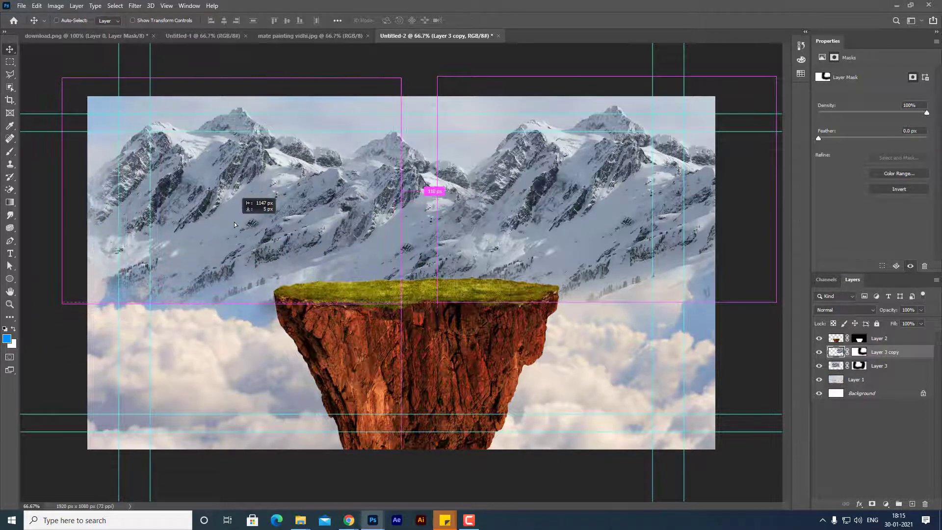
pyautogui.moveTo(231, 235); pyautogui.dragTo(235, 221)
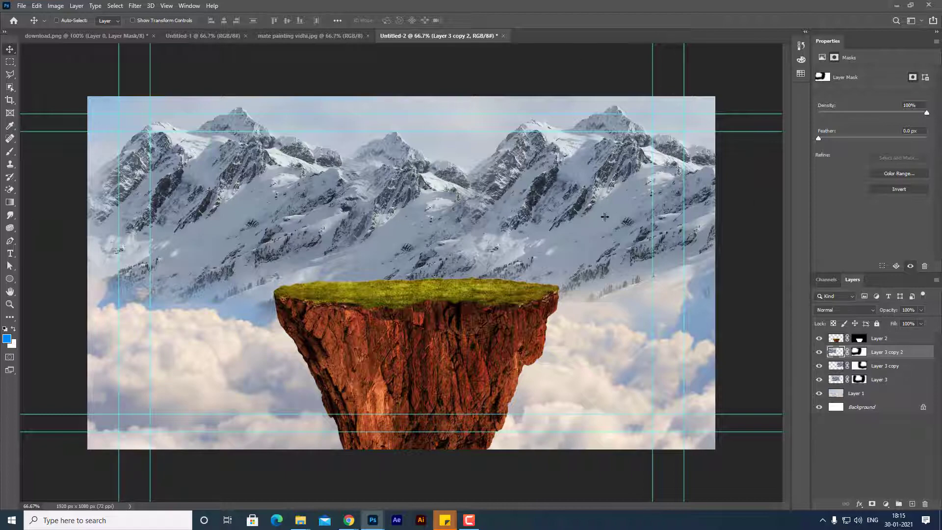
pyautogui.click(22, 6)
pyautogui.click(28, 28)
pyautogui.click(629, 7)
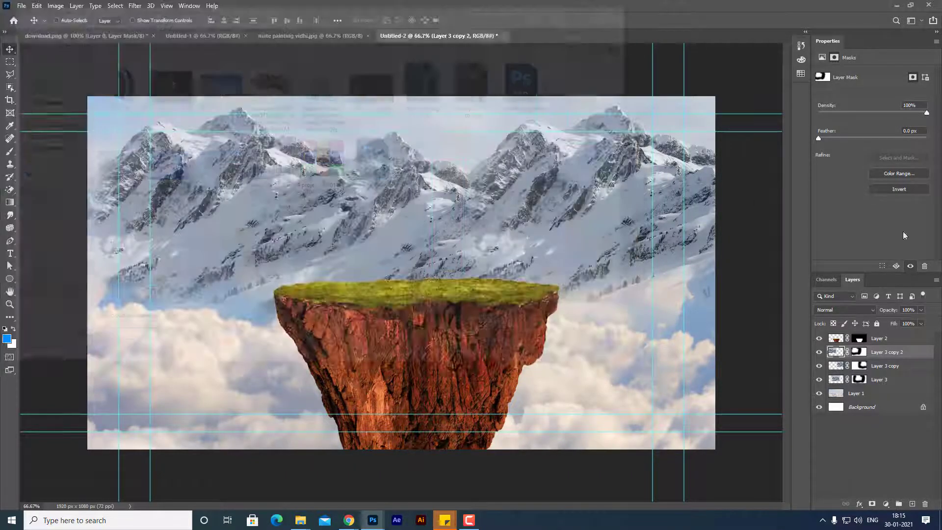
# Open 7-2-tree-png-picture.png from the photoshop > matte painting > project folder
pyautogui.doubleClick(14, 11)
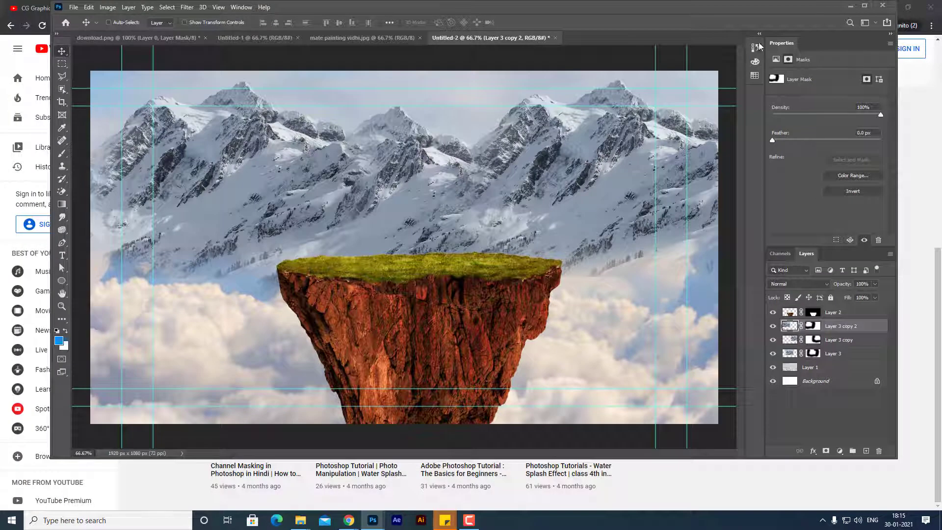
pyautogui.click(865, 6)
pyautogui.click(22, 6)
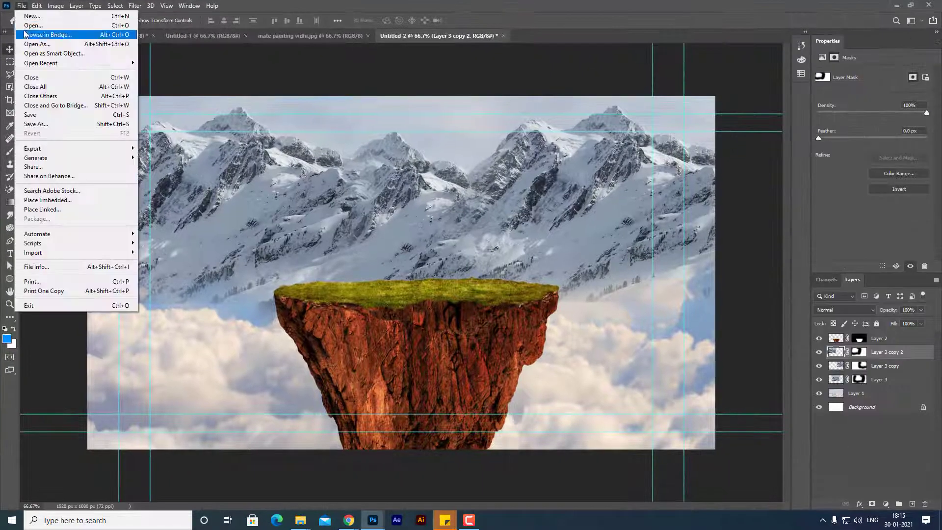
pyautogui.click(27, 27)
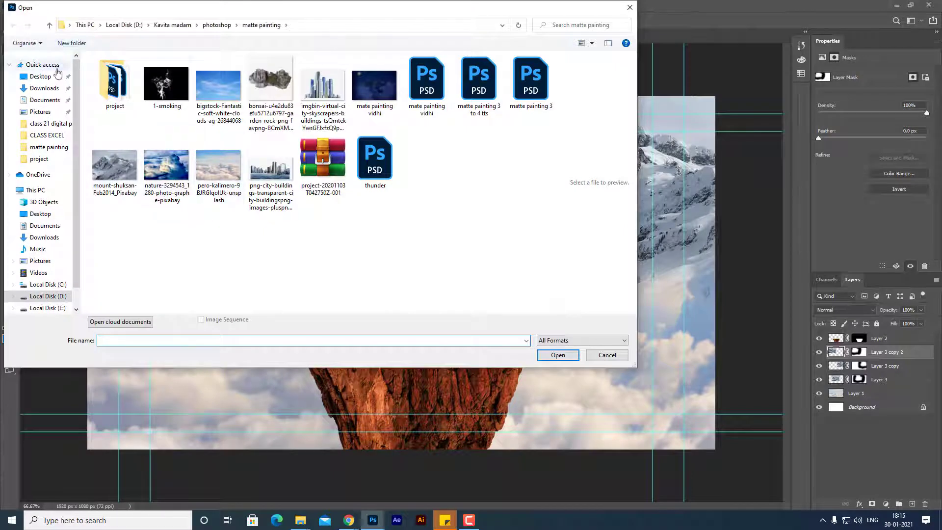
pyautogui.click(49, 25)
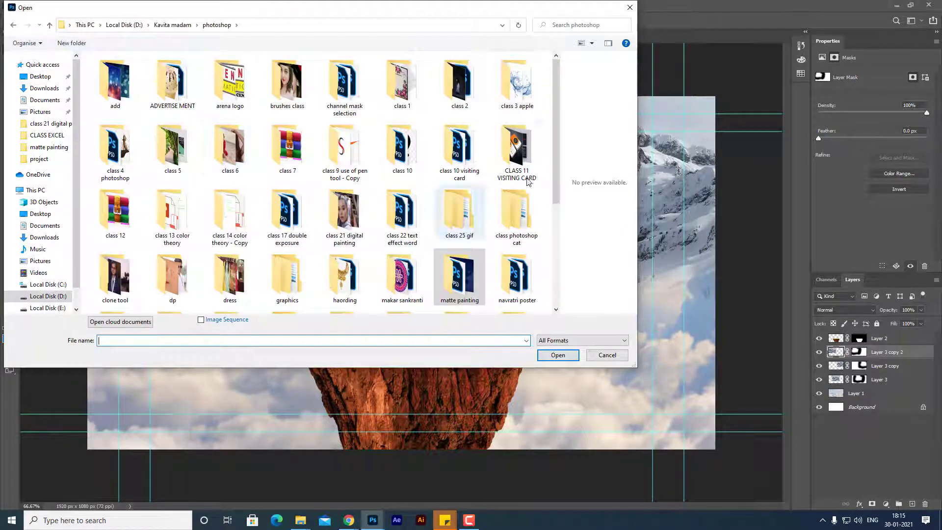
pyautogui.doubleClick(455, 283)
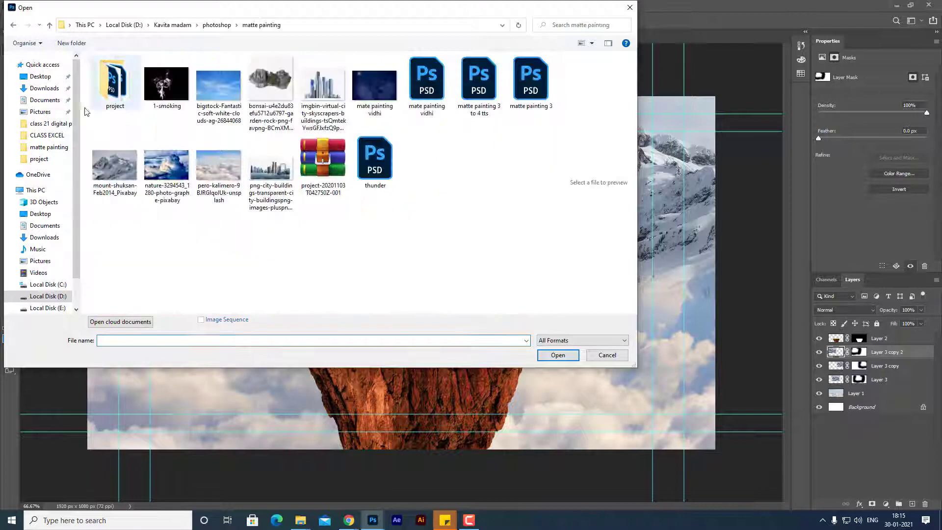
pyautogui.doubleClick(115, 83)
pyautogui.scroll(-1, 346, 195)
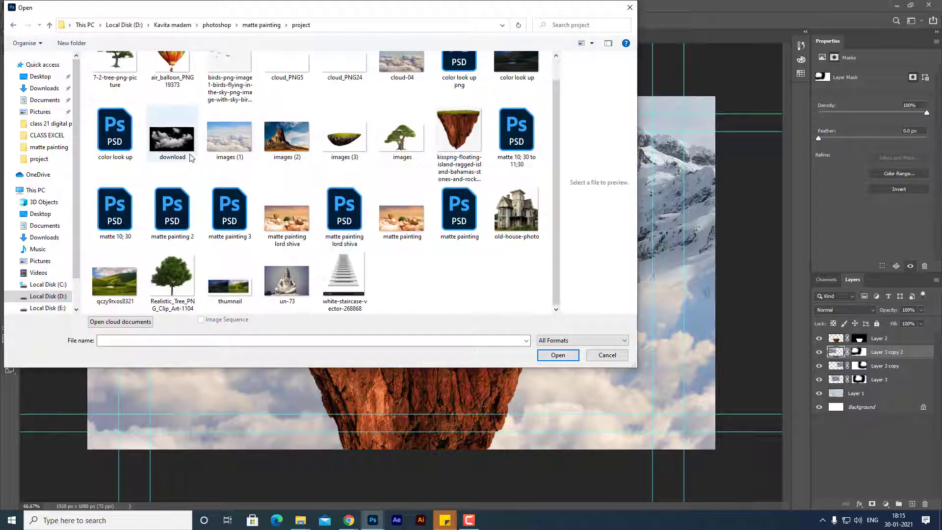
pyautogui.scroll(1, 172, 147)
pyautogui.doubleClick(115, 81)
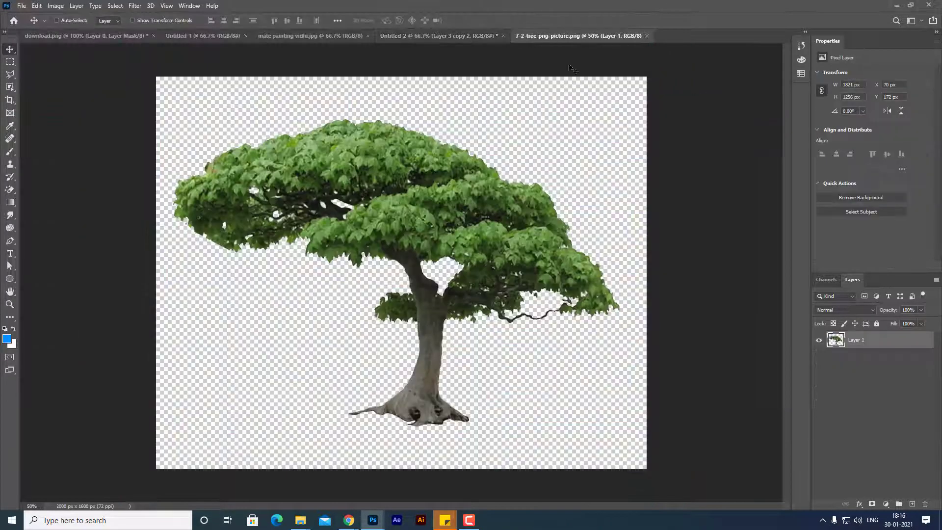
# Drag the tree from its floating window into the island composition
pyautogui.moveTo(555, 37); pyautogui.dragTo(744, 118)
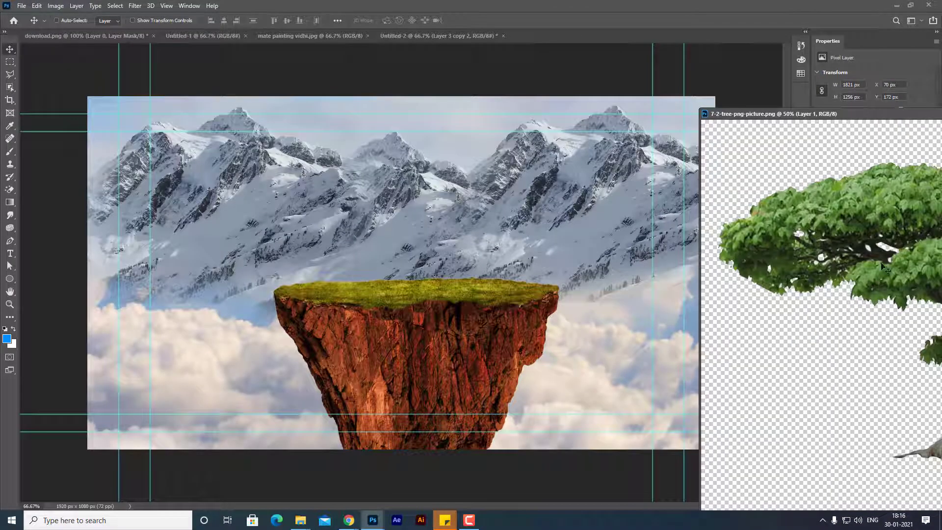
pyautogui.moveTo(884, 268); pyautogui.dragTo(438, 261)
pyautogui.moveTo(938, 118); pyautogui.dragTo(490, 157)
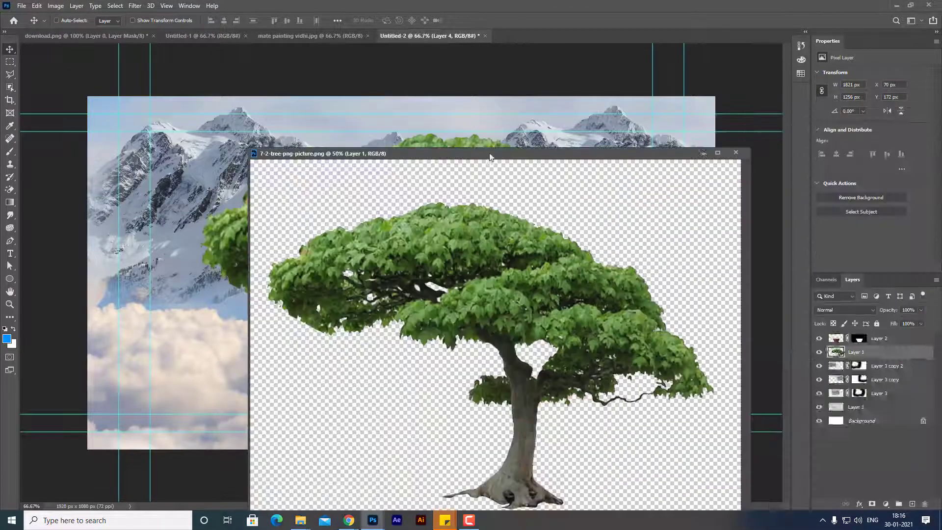
pyautogui.click(705, 155)
pyautogui.moveTo(515, 240); pyautogui.dragTo(499, 216)
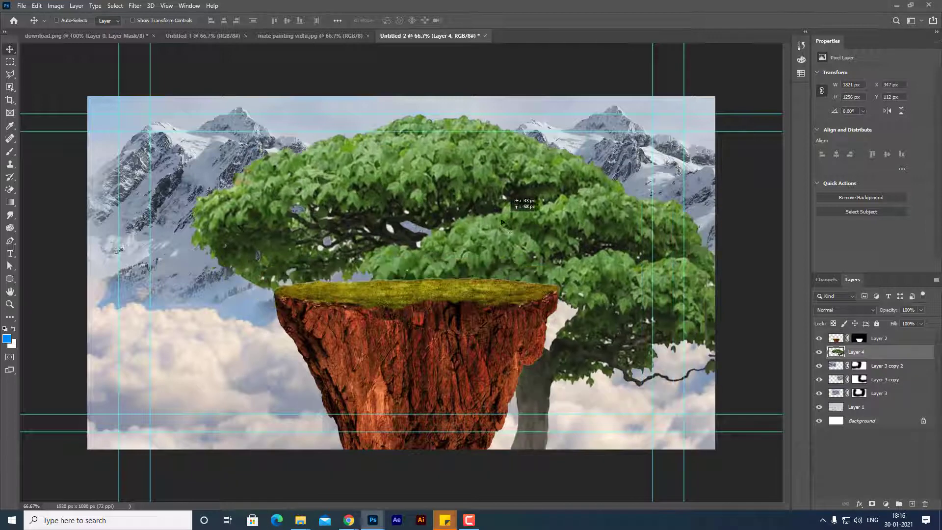
# Scale the tree to 32%, move its layer to the top, and stand it on the grass
pyautogui.hotkey('ctrl', 't')
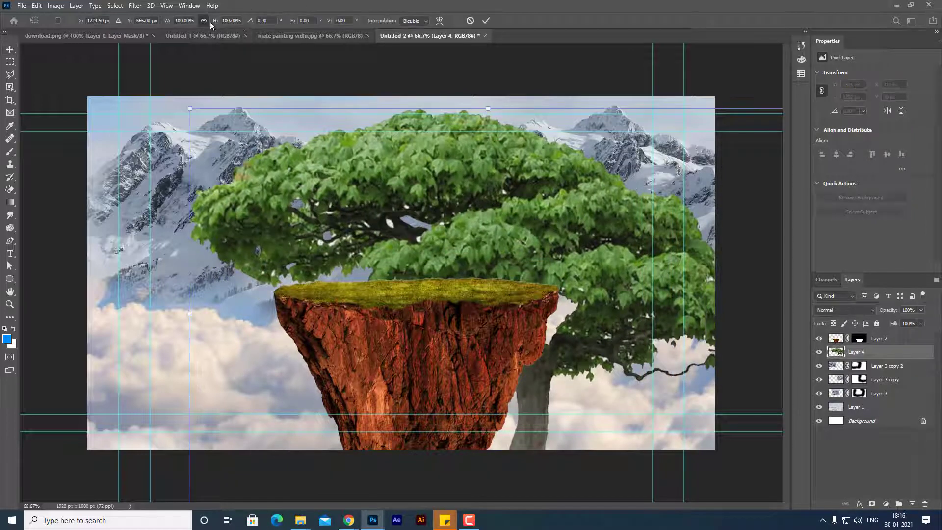
pyautogui.moveTo(215, 21)
pyautogui.mouseDown()
pyautogui.moveTo(500, 268)
pyautogui.moveTo(382, 247)
pyautogui.moveTo(383, 225)
pyautogui.mouseUp()
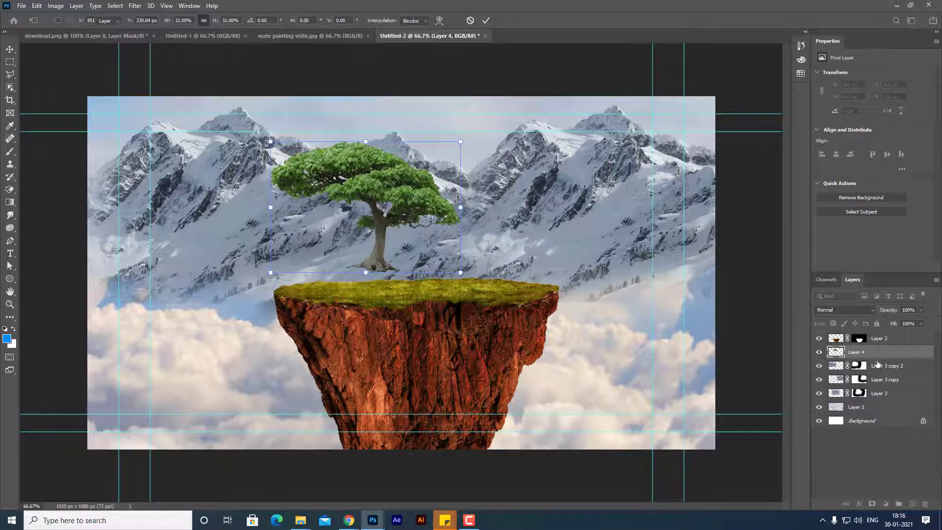
pyautogui.moveTo(877, 354); pyautogui.dragTo(927, 338)
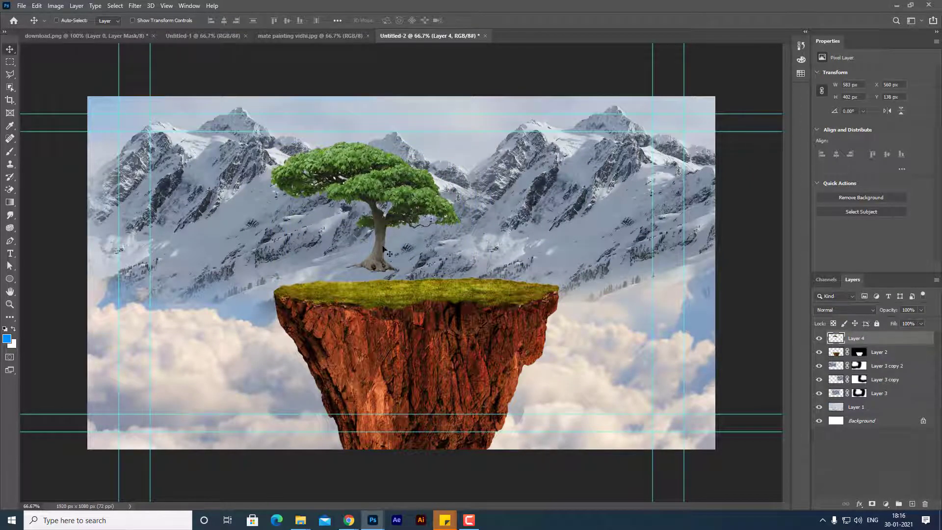
pyautogui.moveTo(386, 251)
pyautogui.mouseDown()
pyautogui.moveTo(344, 271)
pyautogui.moveTo(361, 290)
pyautogui.mouseUp()
pyautogui.press('ctrl')
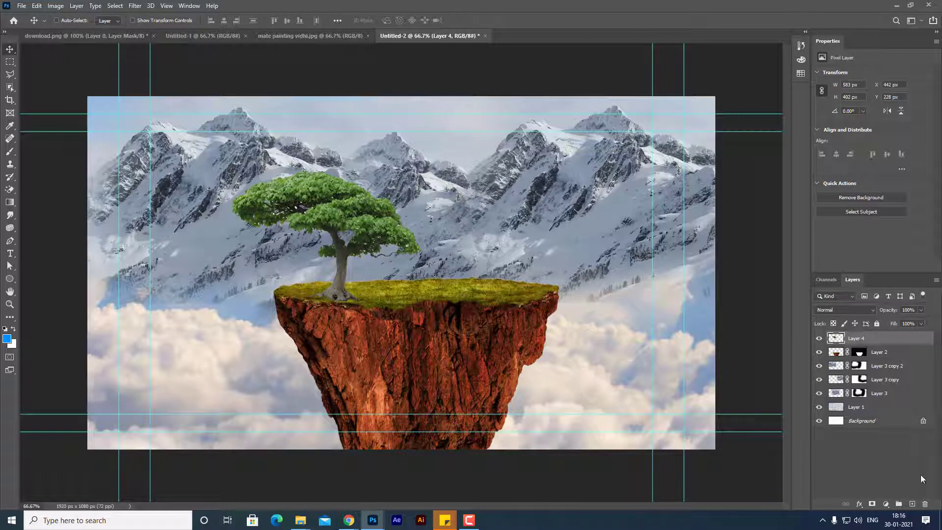
# On a new shadow layer, paint soft black at the tree base and set Fill to 45%
pyautogui.click(913, 504)
pyautogui.write('shadow')
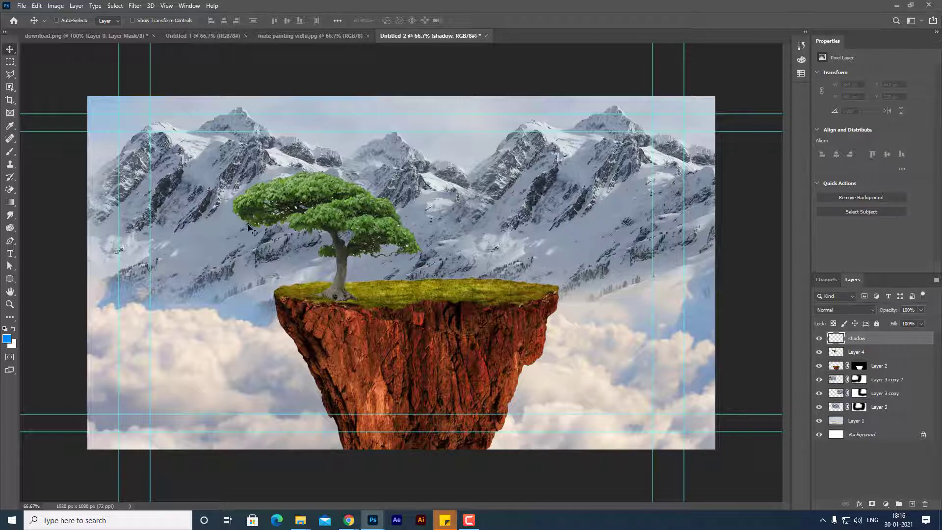
pyautogui.press('b')
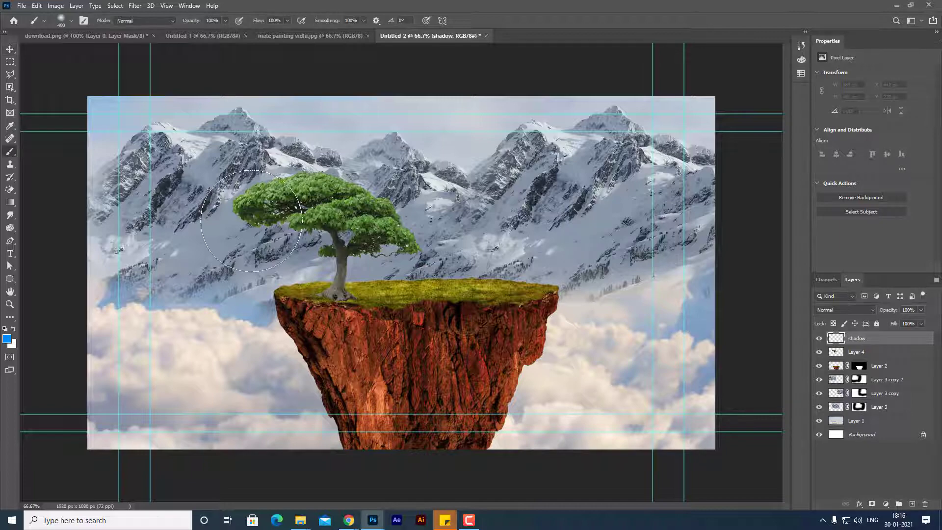
pyautogui.press(']')
pyautogui.press(']')
pyautogui.press(']')
pyautogui.press('[')
pyautogui.hotkey('ctrl', '+')
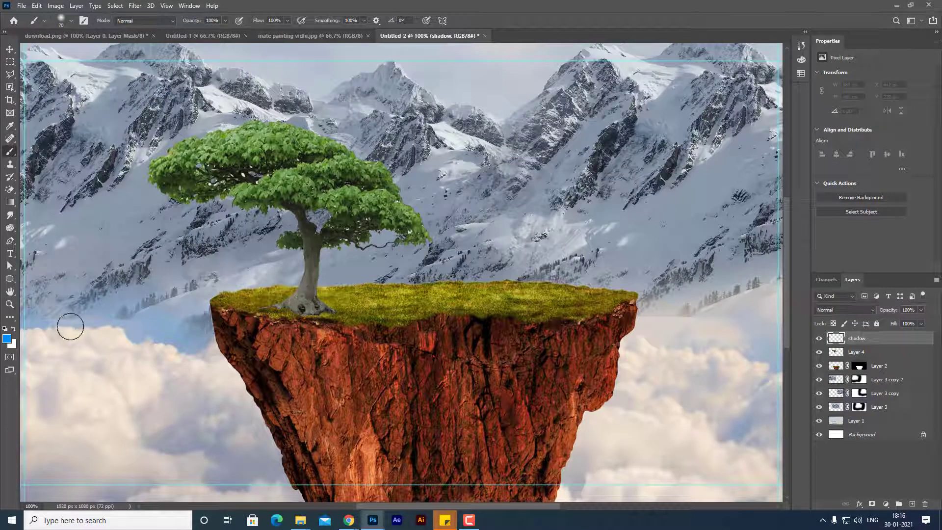
pyautogui.moveTo(305, 329); pyautogui.dragTo(300, 318)
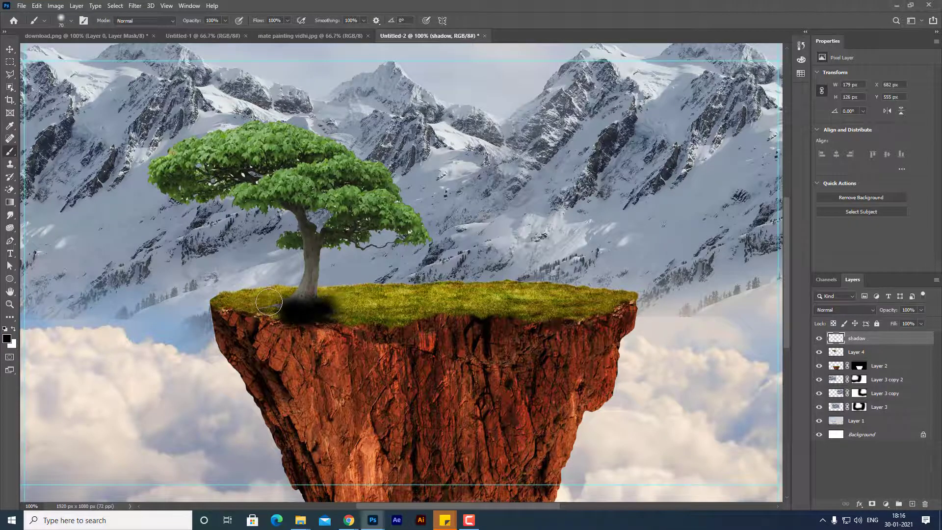
pyautogui.moveTo(269, 302); pyautogui.dragTo(314, 312)
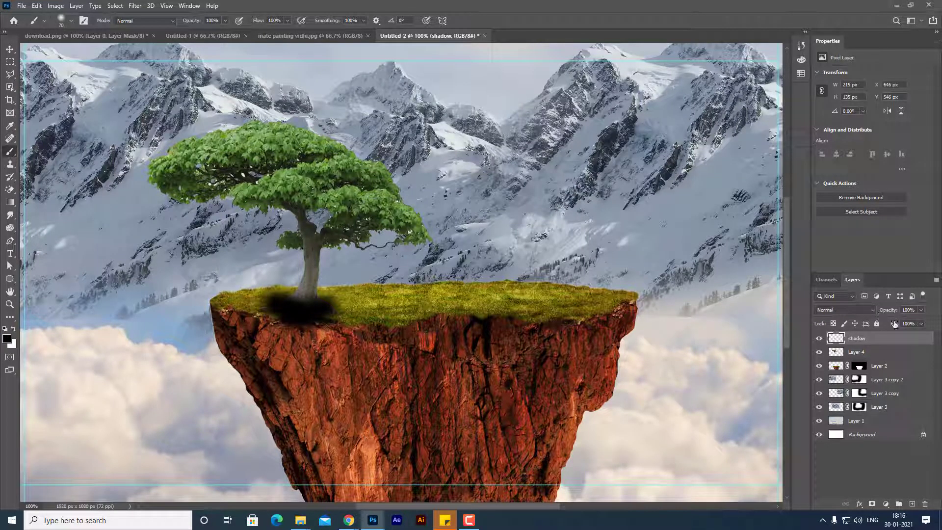
pyautogui.moveTo(872, 330); pyautogui.dragTo(868, 332)
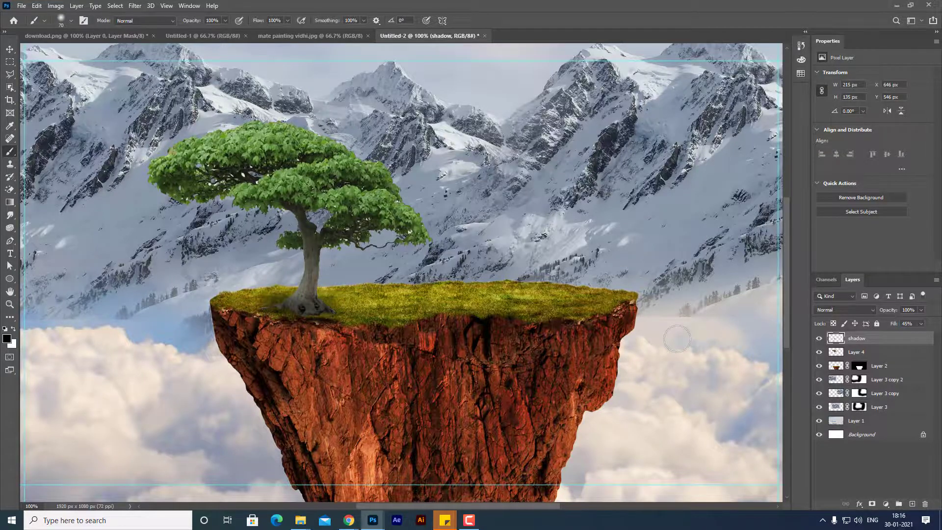
pyautogui.hotkey('ctrl', '-')
pyautogui.hotkey('ctrl', '-')
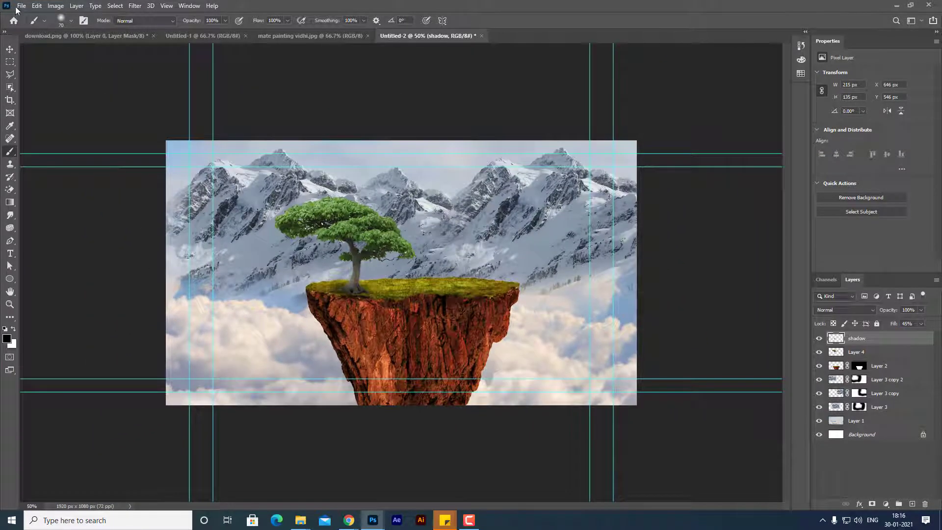
# Open images (2) and mask out the sky around the rock with Object Selection
pyautogui.click(21, 6)
pyautogui.click(34, 28)
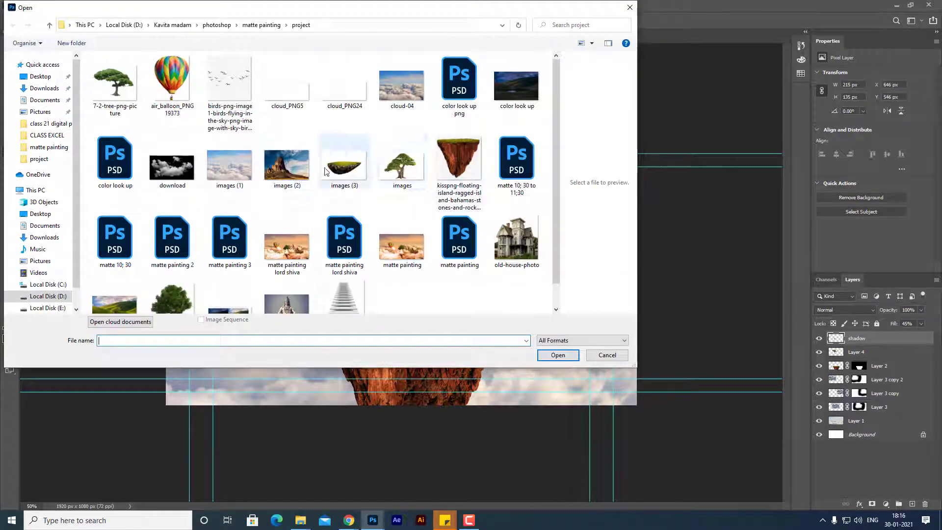
pyautogui.scroll(-1, 343, 187)
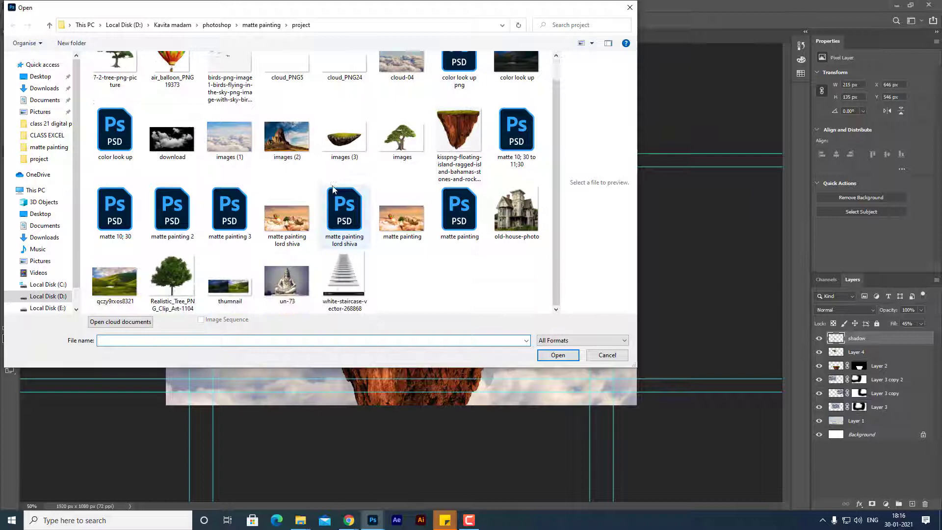
pyautogui.doubleClick(287, 136)
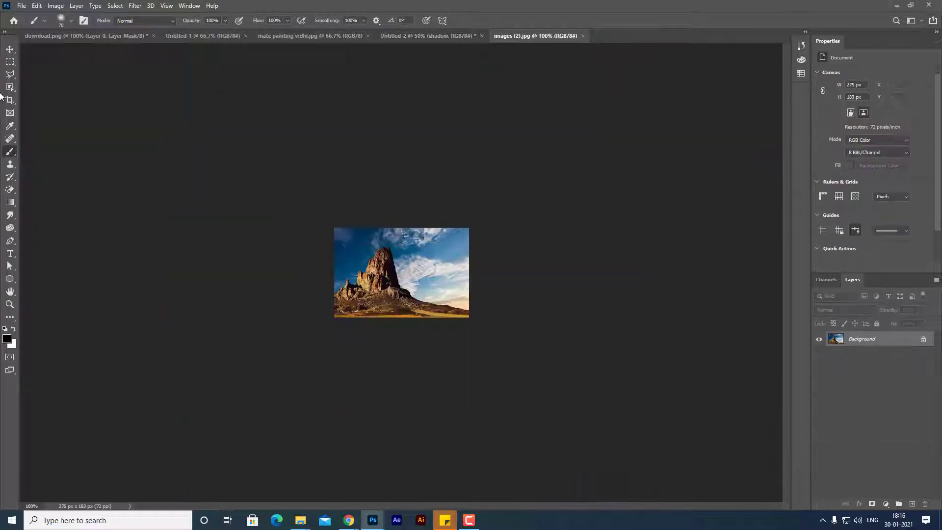
pyautogui.click(9, 87)
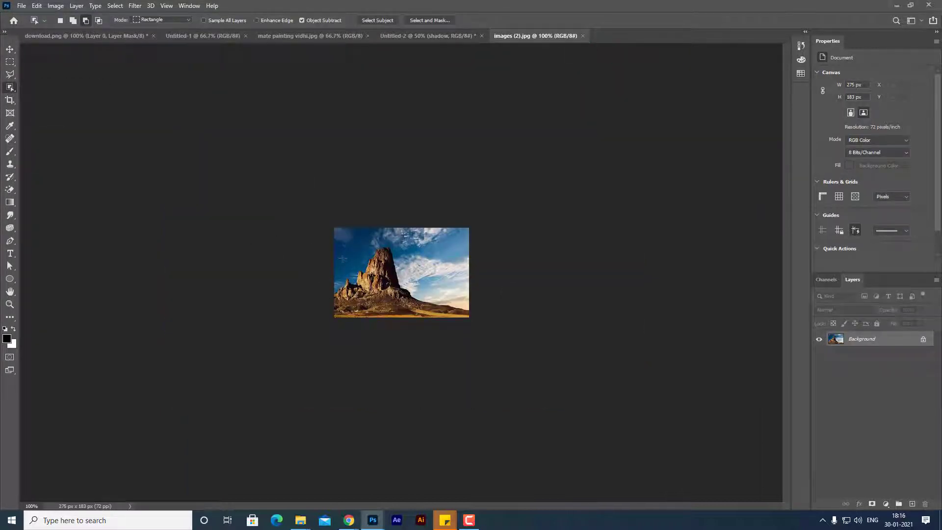
pyautogui.moveTo(309, 215); pyautogui.dragTo(447, 327)
pyautogui.click(873, 504)
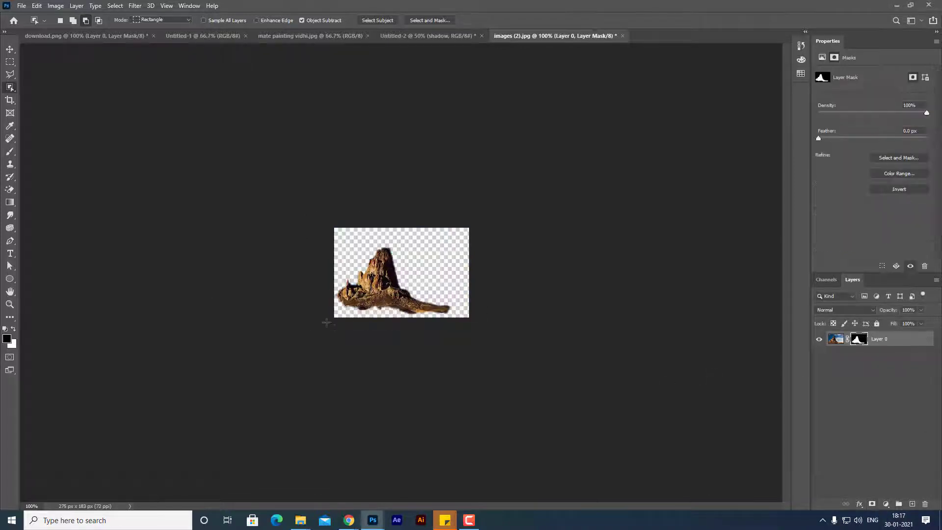
# Drag the rock cutout into Untitled-2 and set it on the grass beside the tree
pyautogui.moveTo(555, 53); pyautogui.dragTo(663, 82)
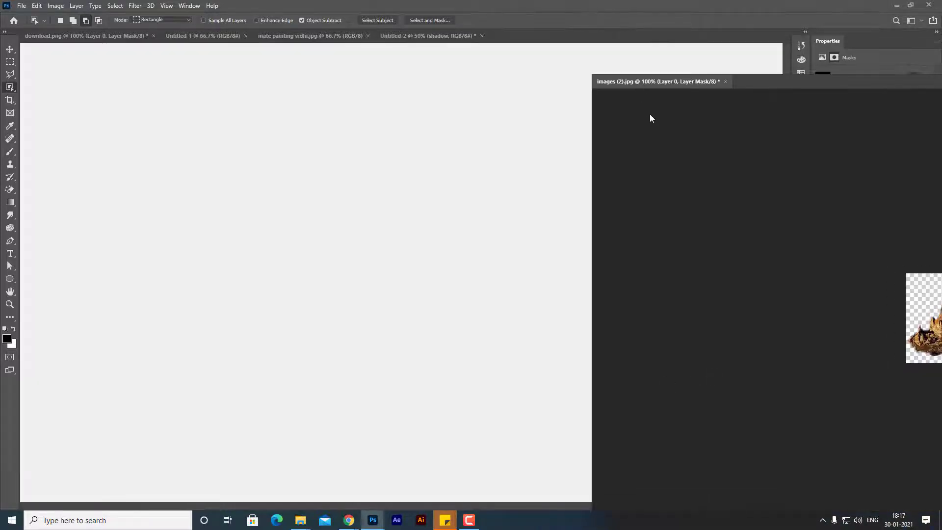
pyautogui.press('v')
pyautogui.moveTo(667, 137); pyautogui.dragTo(484, 231)
pyautogui.moveTo(417, 273); pyautogui.dragTo(403, 264)
pyautogui.click(690, 83)
# Paint black on Layer 5's mask to hide the rock's brown tail and base over the grass
pyautogui.hotkey('ctrl', '+')
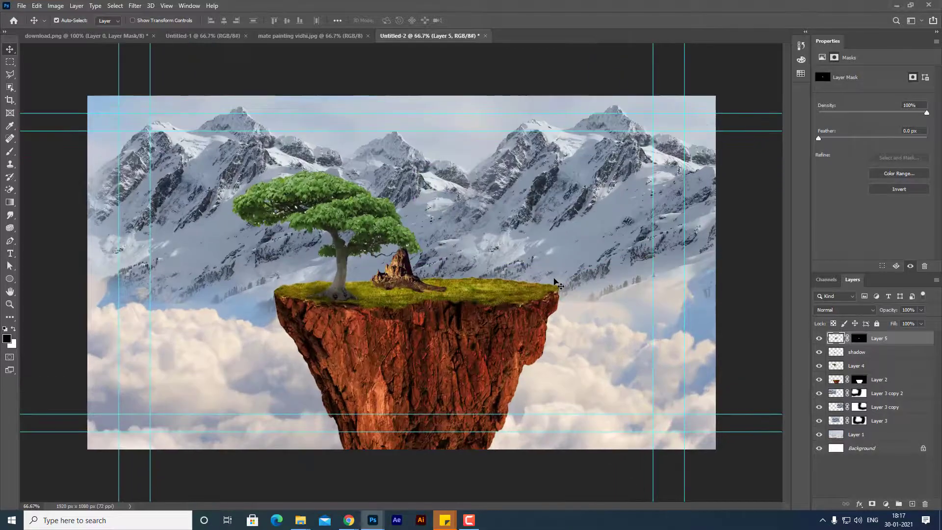
pyautogui.hotkey('ctrl', '+')
pyautogui.hotkey('ctrl', '+')
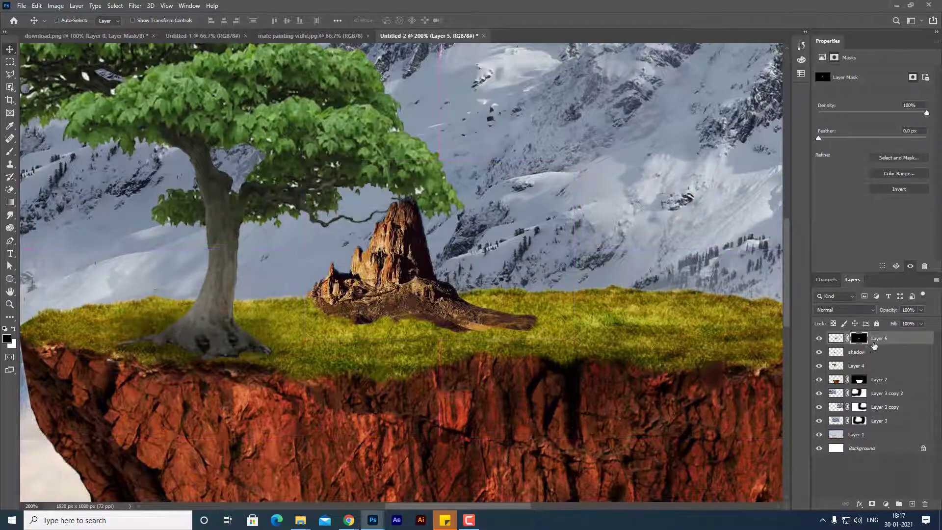
pyautogui.click(859, 338)
pyautogui.press('b')
pyautogui.moveTo(447, 334)
pyautogui.mouseDown()
pyautogui.moveTo(520, 319)
pyautogui.moveTo(564, 324)
pyautogui.moveTo(470, 338)
pyautogui.mouseUp()
pyautogui.moveTo(334, 310); pyautogui.dragTo(314, 339)
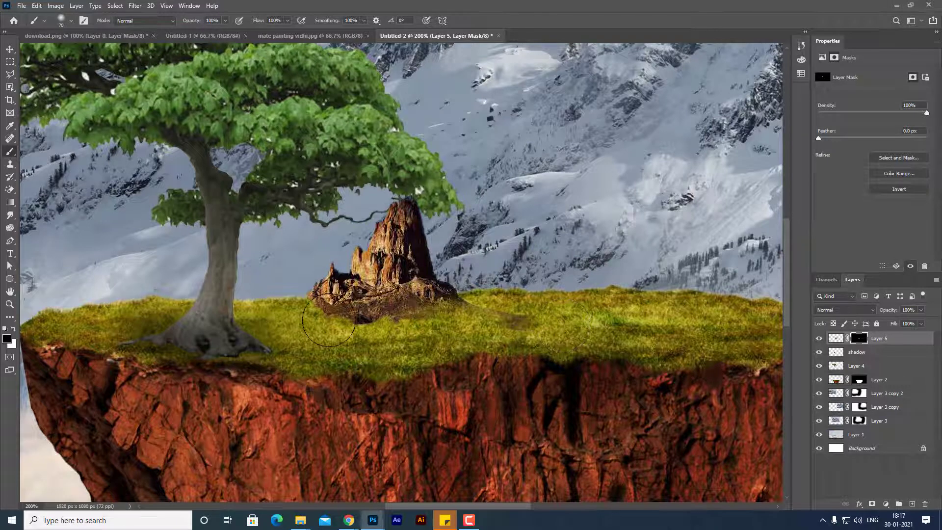
pyautogui.moveTo(305, 299)
pyautogui.mouseDown()
pyautogui.moveTo(333, 324)
pyautogui.moveTo(343, 354)
pyautogui.moveTo(363, 353)
pyautogui.mouseUp()
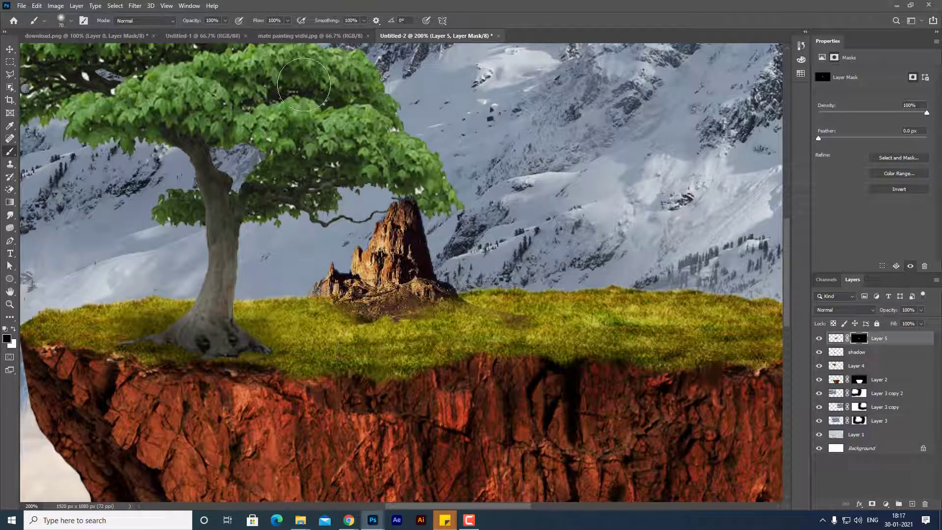
# Nudge the rock slightly down into the grass and zoom back out to the whole scene
pyautogui.click(7, 50)
pyautogui.moveTo(407, 274); pyautogui.dragTo(406, 280)
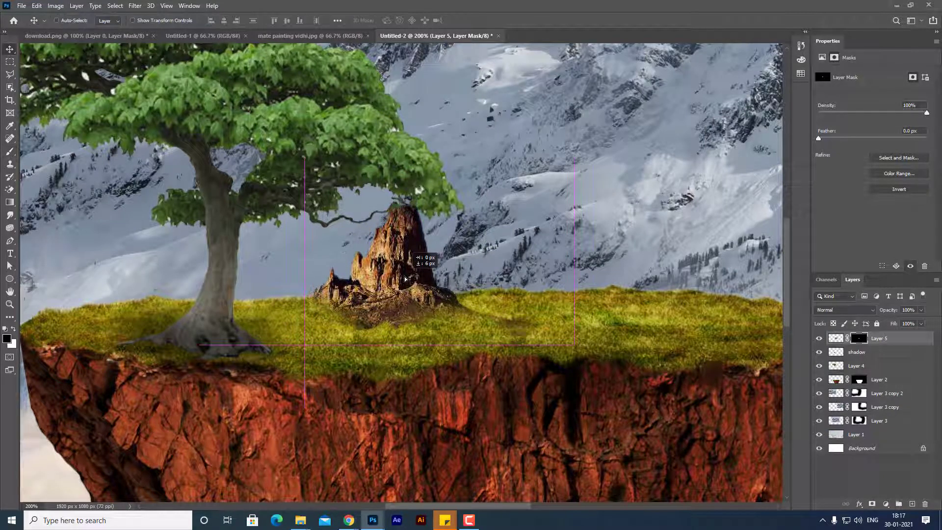
pyautogui.press('b')
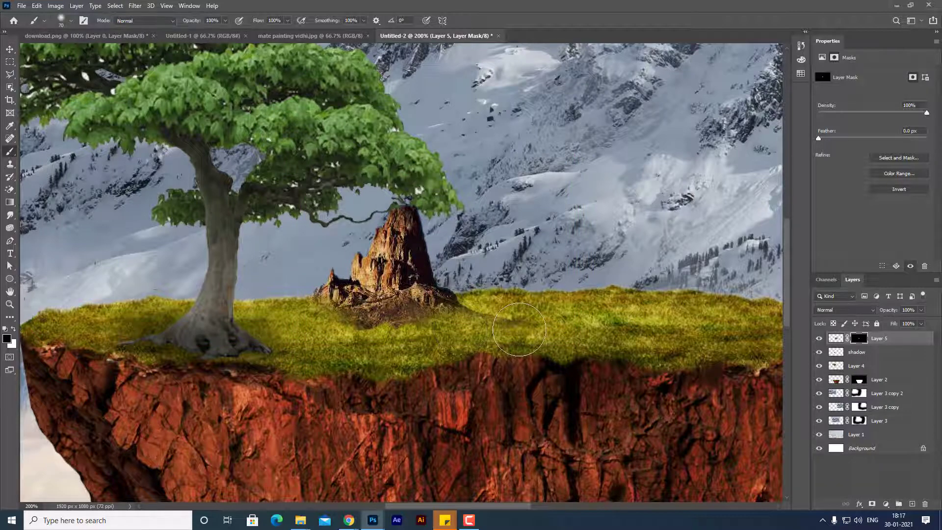
pyautogui.hotkey('ctrl', '-')
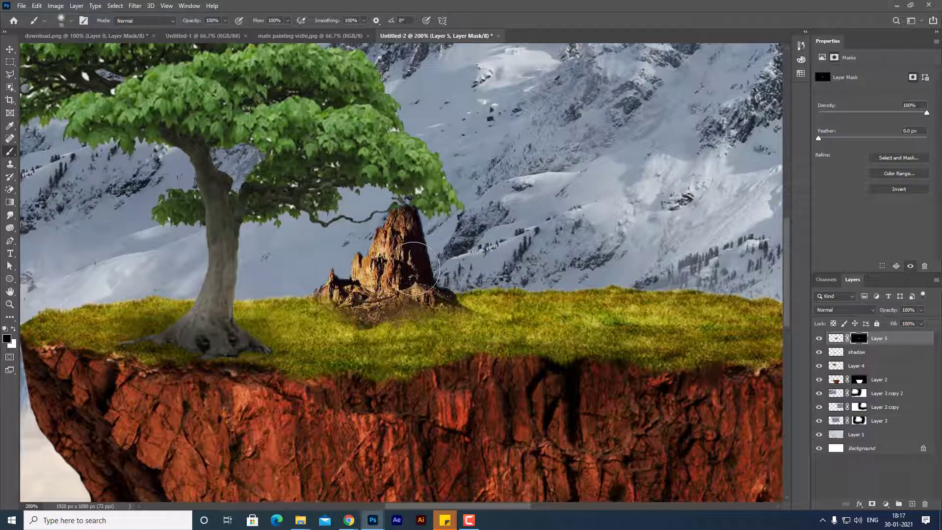
pyautogui.hotkey('ctrl', '-')
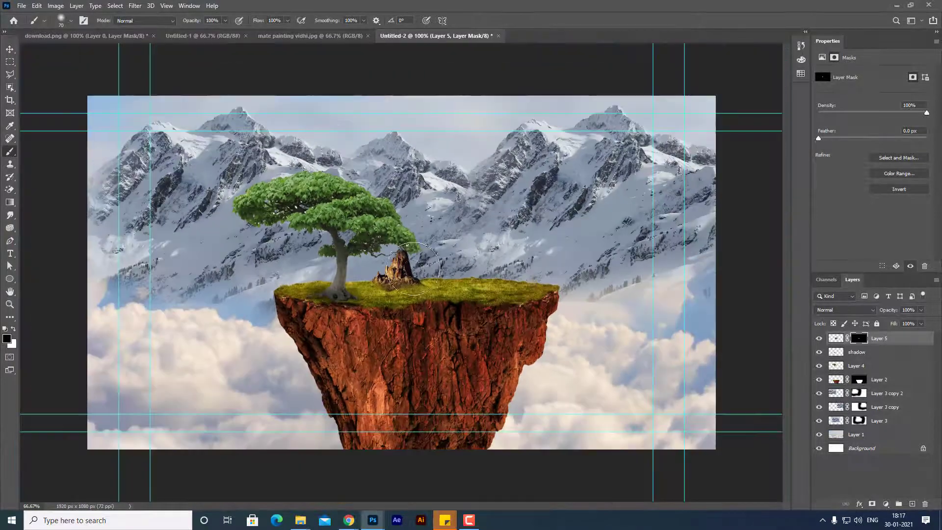
pyautogui.click(20, 6)
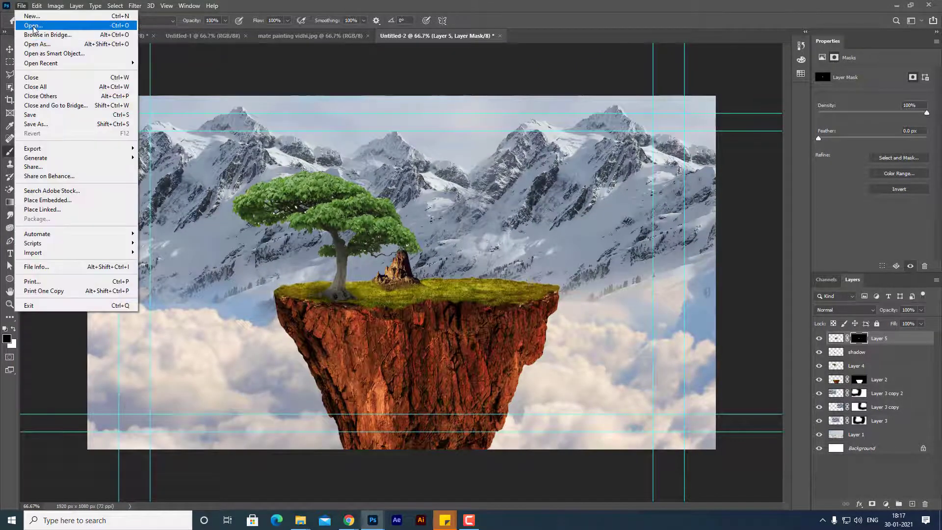
# Open the leafy tree PNG and drag it into the Untitled-2 composition
pyautogui.click(34, 28)
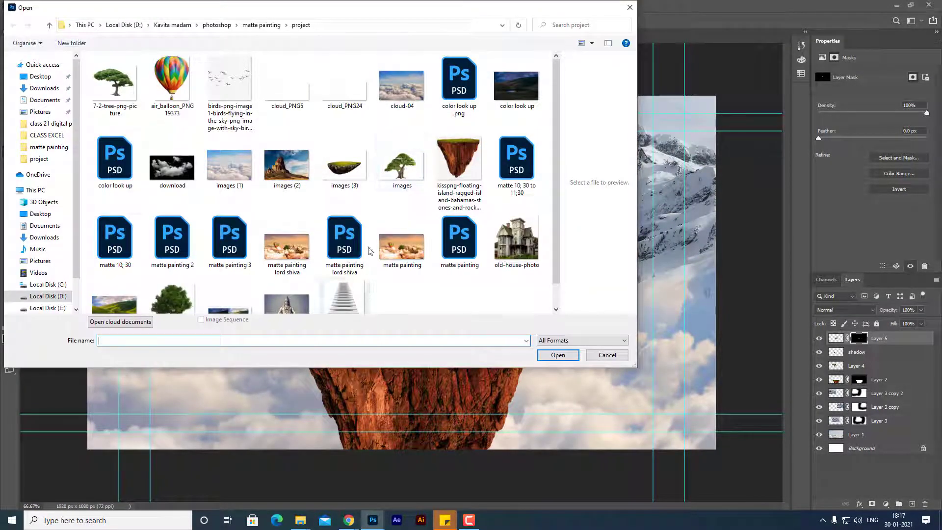
pyautogui.scroll(-1, 368, 295)
pyautogui.doubleClick(172, 297)
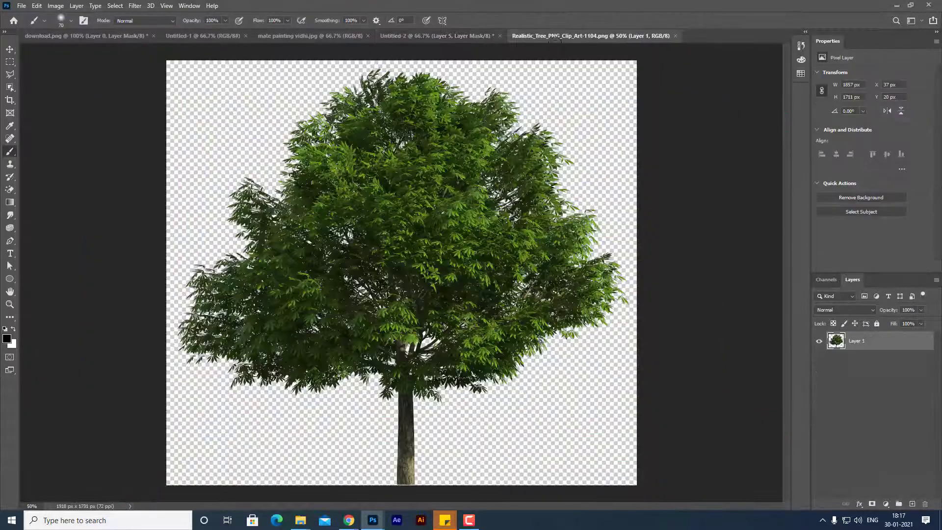
pyautogui.moveTo(594, 35); pyautogui.dragTo(702, 113)
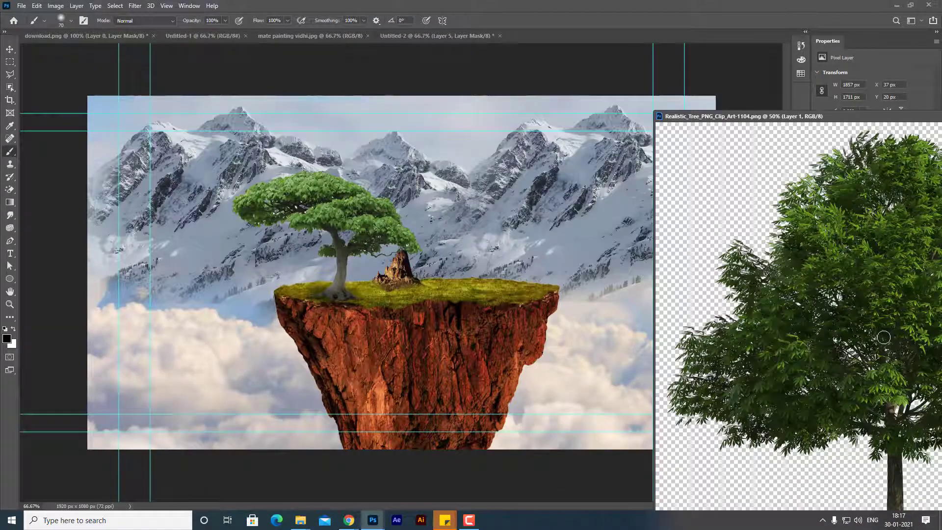
pyautogui.press('v')
pyautogui.moveTo(884, 337); pyautogui.dragTo(575, 282)
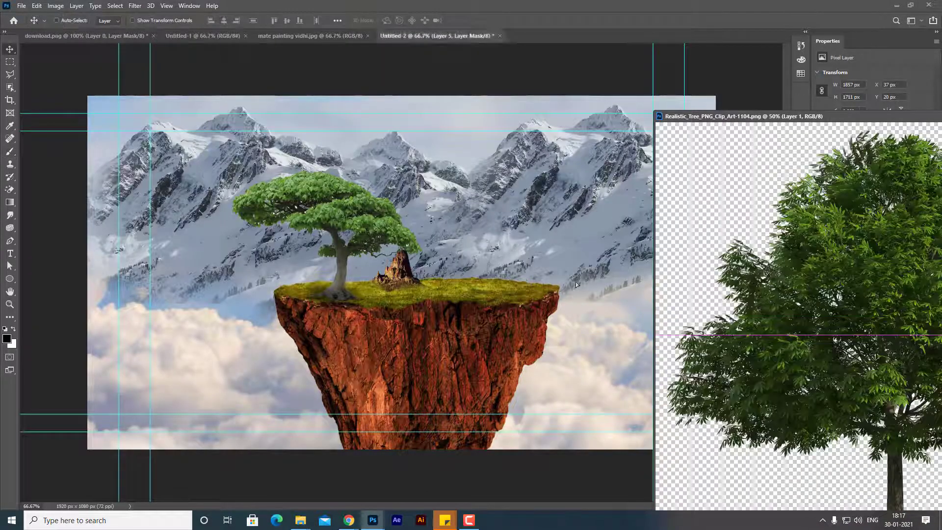
pyautogui.click(863, 117)
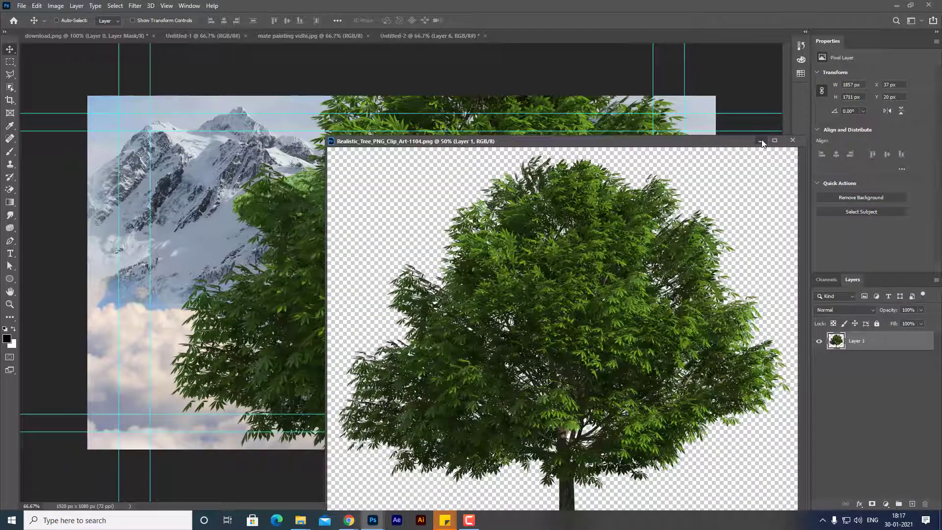
pyautogui.click(761, 141)
# Scale the tree to 17% and set it on the right side of the island's grass
pyautogui.hotkey('ctrl', 't')
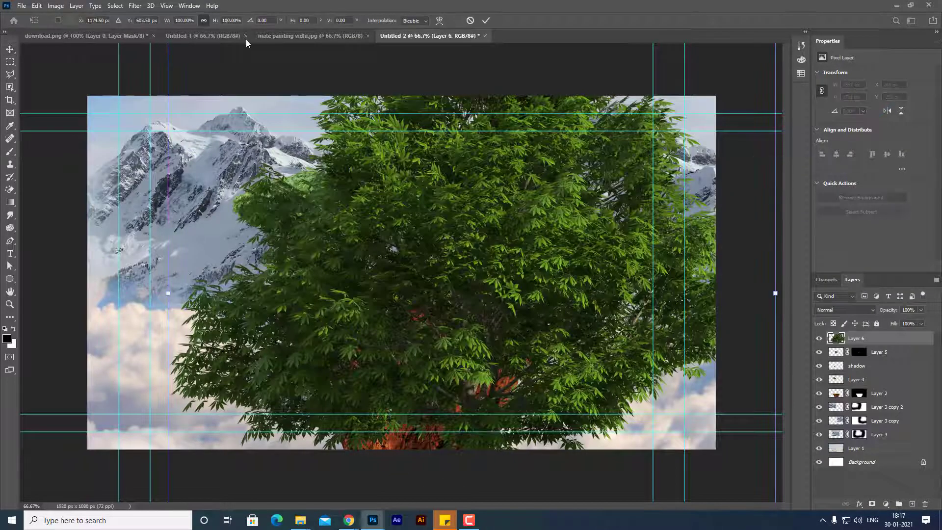
pyautogui.moveTo(217, 23); pyautogui.dragTo(180, 18)
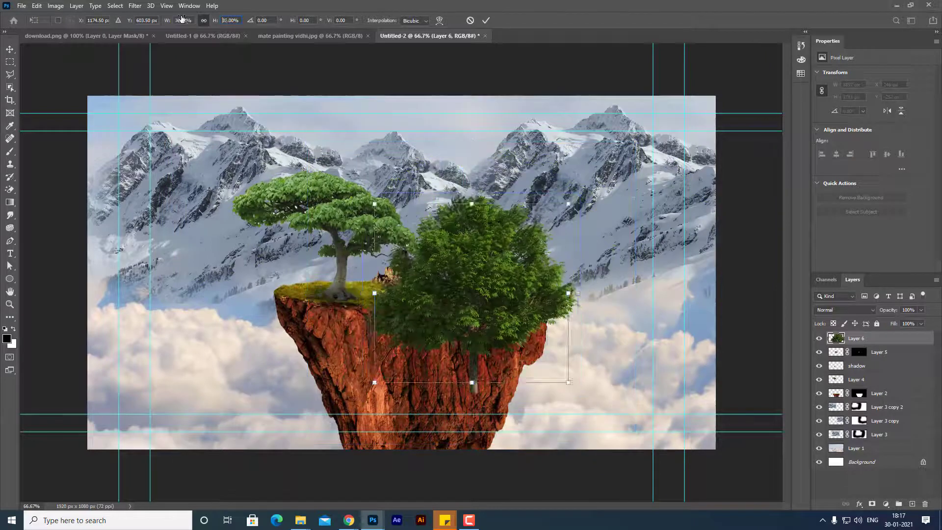
pyautogui.moveTo(463, 315); pyautogui.dragTo(469, 248)
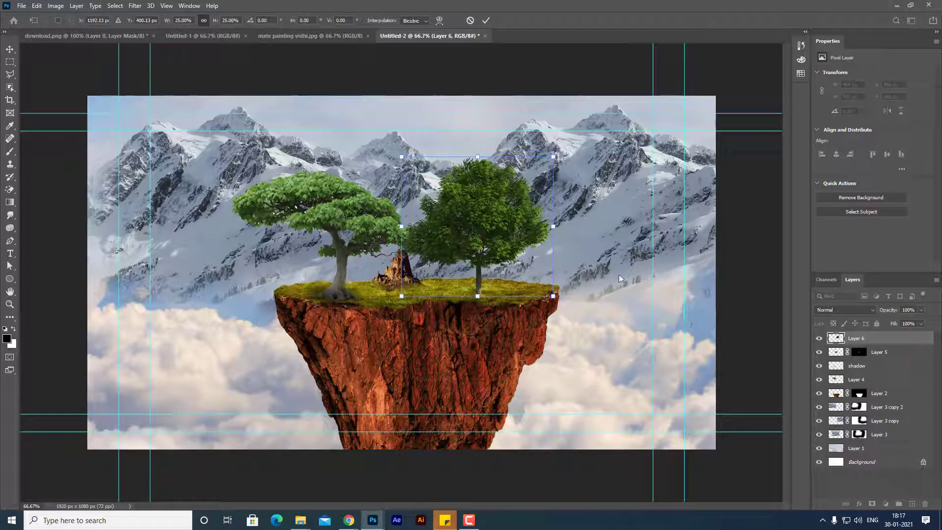
pyautogui.moveTo(212, 23); pyautogui.dragTo(208, 23)
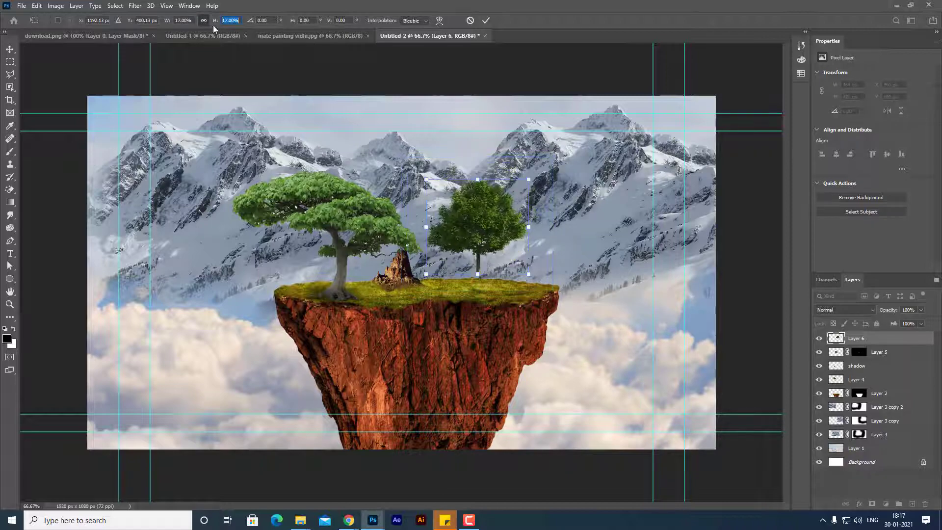
pyautogui.moveTo(483, 230); pyautogui.dragTo(497, 258)
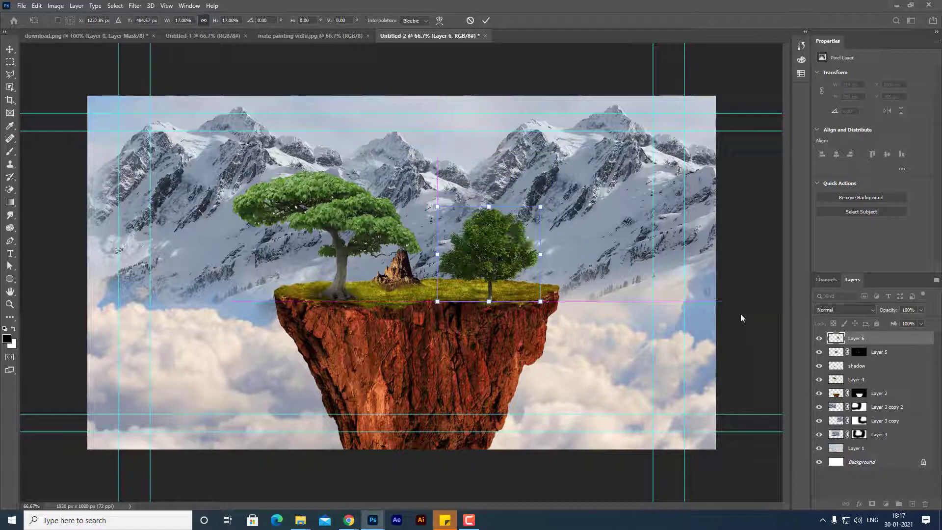
pyautogui.press('Return')
pyautogui.hotkey('ctrl', '+')
pyautogui.hotkey('ctrl', '+')
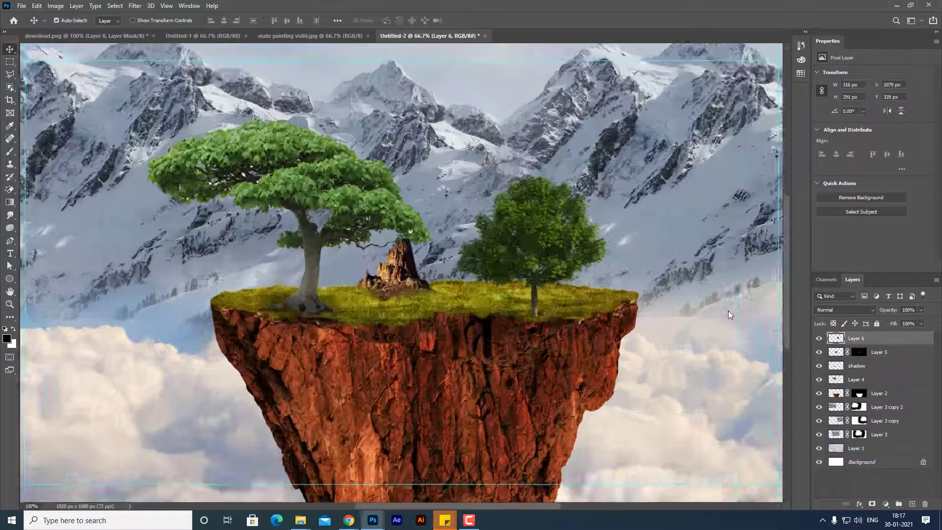
pyautogui.moveTo(464, 506); pyautogui.dragTo(498, 506)
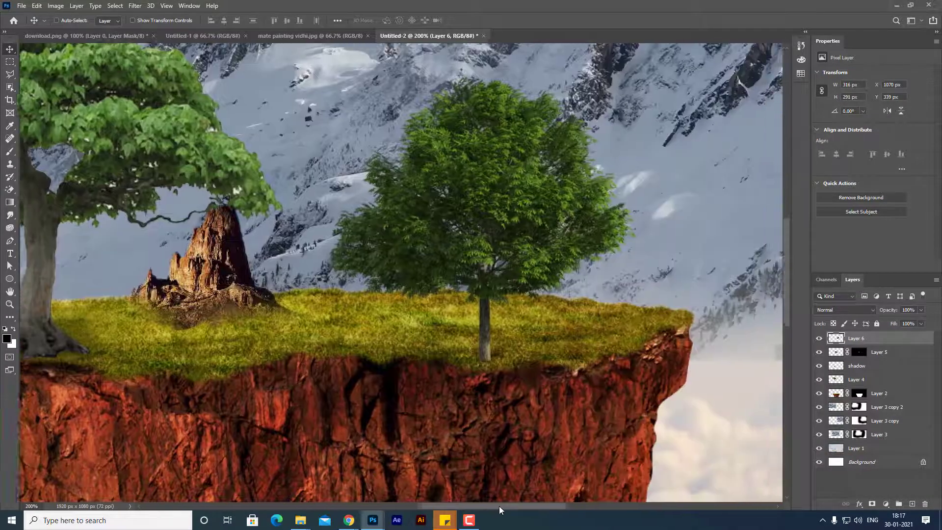
# Paint a soft shadow around the second tree's base on a new layer at 58% fill
pyautogui.hotkey('ctrl', 'shift', 'alt', 'n')
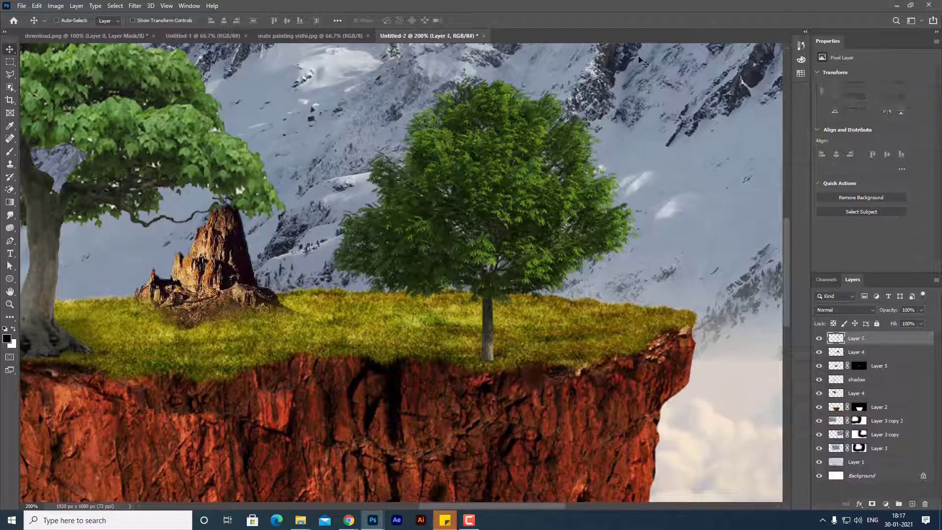
pyautogui.press('b')
pyautogui.moveTo(472, 334)
pyautogui.mouseDown()
pyautogui.moveTo(503, 359)
pyautogui.moveTo(505, 352)
pyautogui.moveTo(469, 338)
pyautogui.mouseUp()
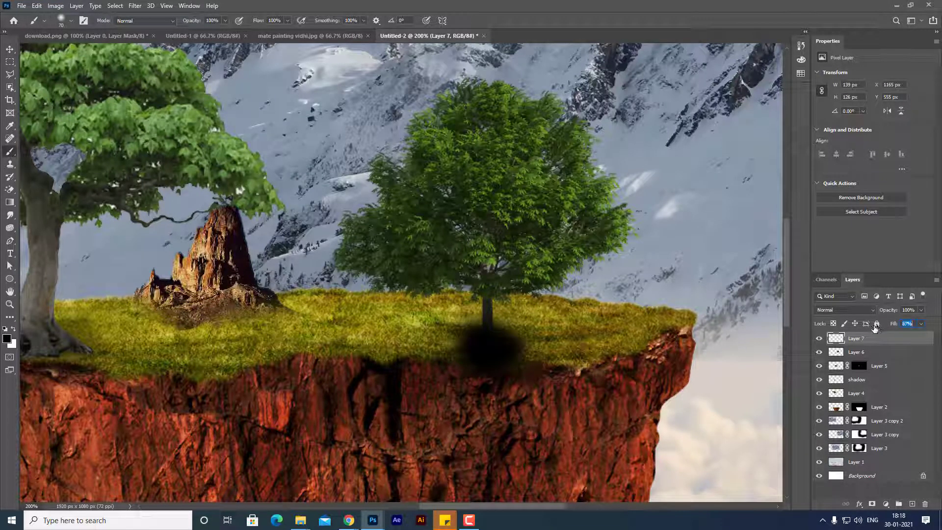
pyautogui.moveTo(887, 327); pyautogui.dragTo(873, 328)
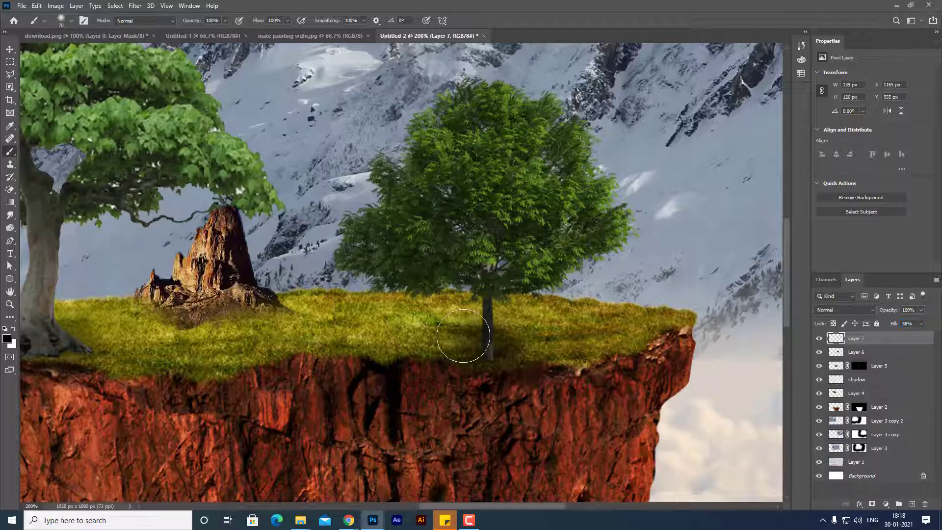
pyautogui.moveTo(486, 344); pyautogui.dragTo(422, 319)
pyautogui.moveTo(582, 319)
pyautogui.mouseDown()
pyautogui.moveTo(524, 331)
pyautogui.moveTo(459, 328)
pyautogui.moveTo(565, 354)
pyautogui.mouseUp()
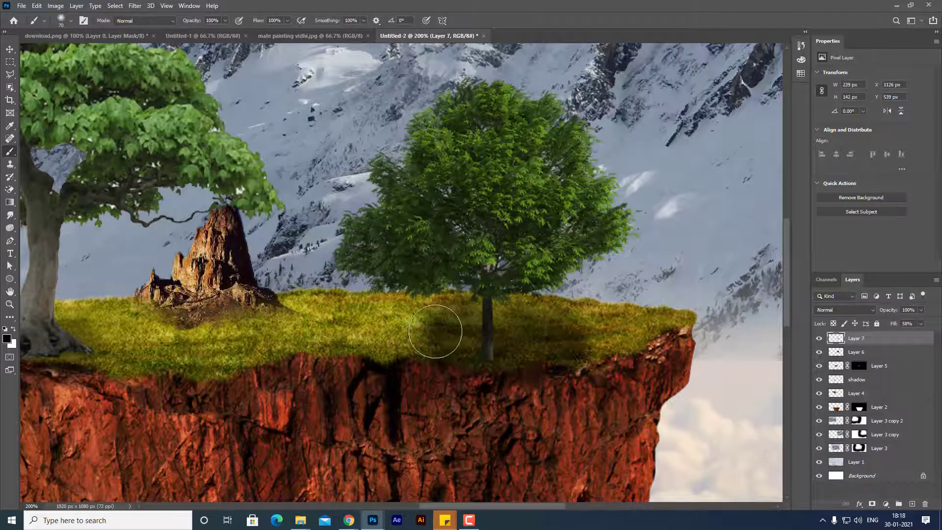
pyautogui.moveTo(442, 331); pyautogui.dragTo(427, 328)
# Zoom out and bring up File > Open for the un-73.jpg Shiva statue photo
pyautogui.hotkey('ctrl', '-')
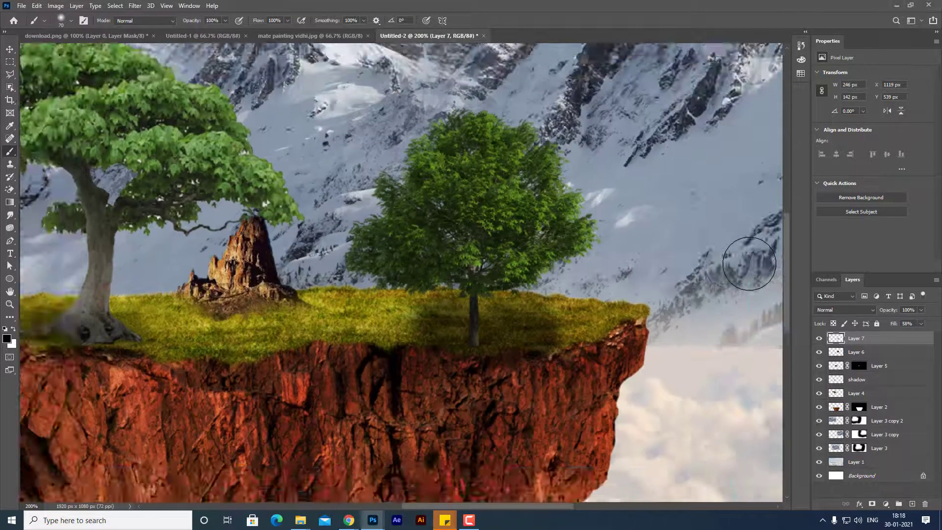
pyautogui.click(20, 7)
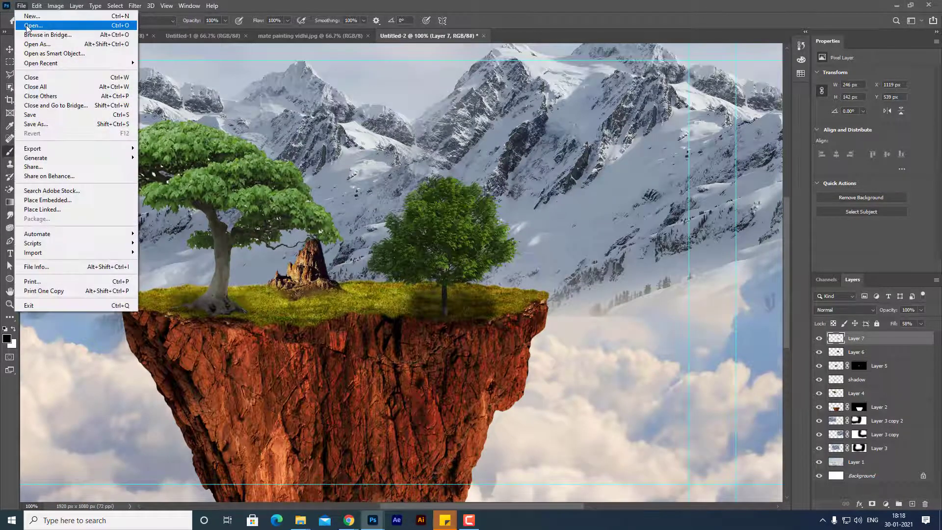
pyautogui.click(30, 27)
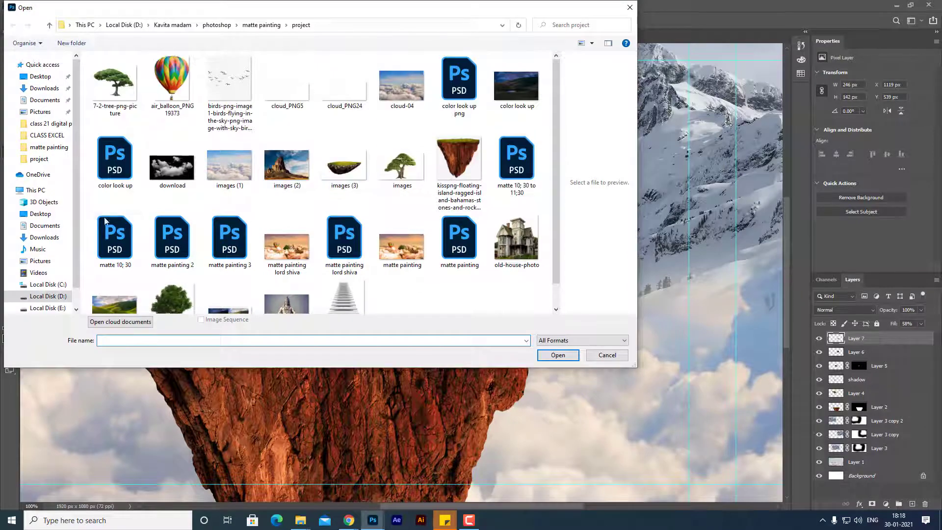
pyautogui.press('Escape')
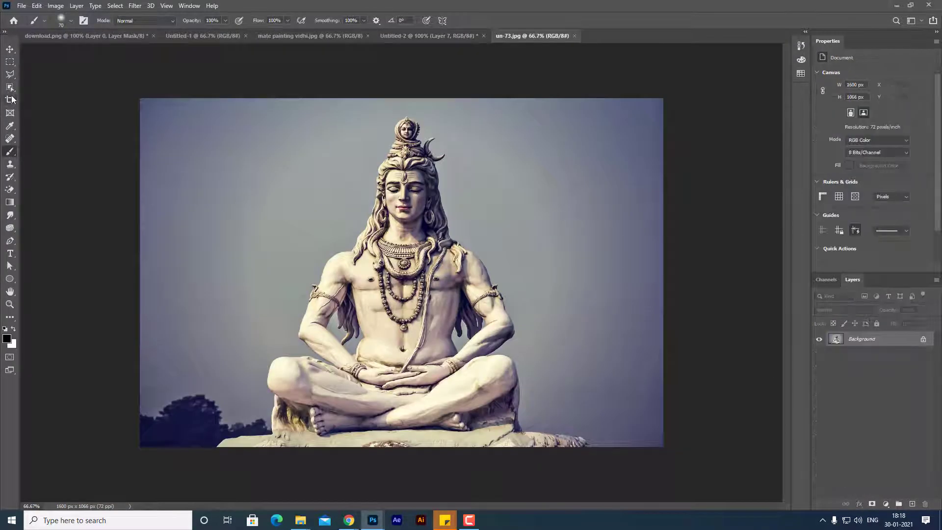
# Select the statue with Object Selection and mask away its background
pyautogui.click(10, 87)
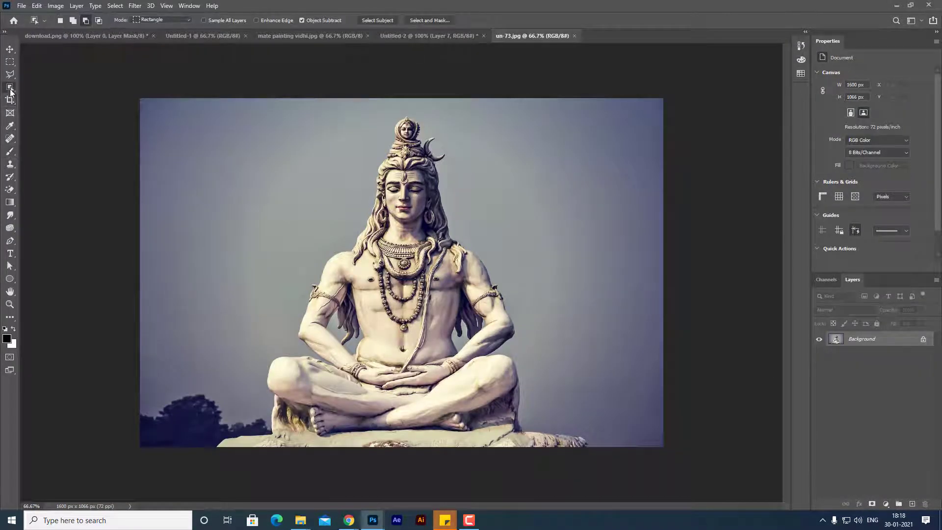
pyautogui.rightClick(9, 87)
pyautogui.click(44, 87)
pyautogui.moveTo(190, 114); pyautogui.dragTo(624, 491)
pyautogui.click(872, 505)
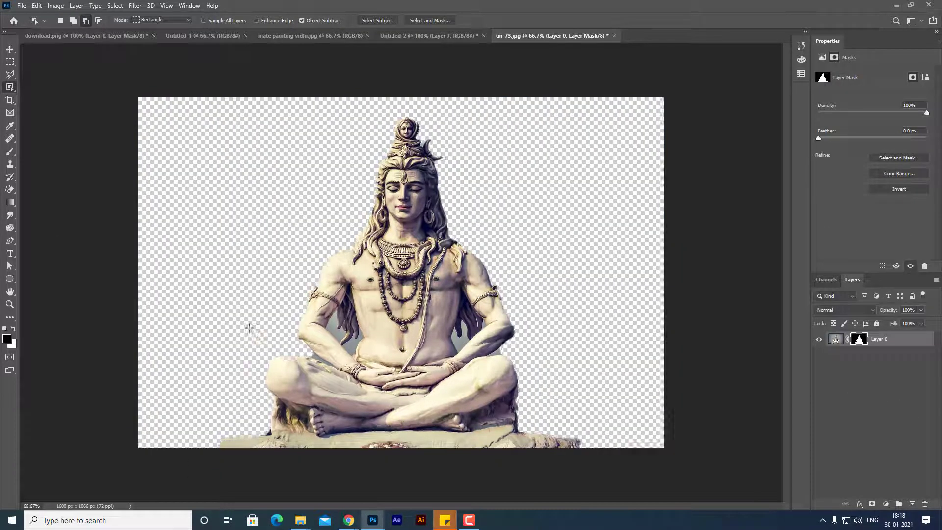
# Magic Wand-select the background gap beside the statue's left arm
pyautogui.hotkey('ctrl', '+')
pyautogui.scroll(-2, 188, 299)
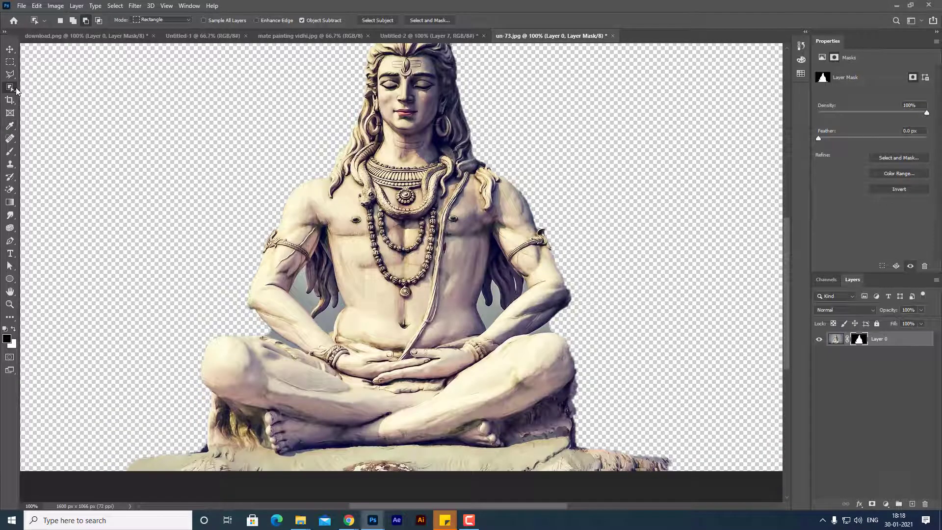
pyautogui.rightClick(9, 88)
pyautogui.click(45, 105)
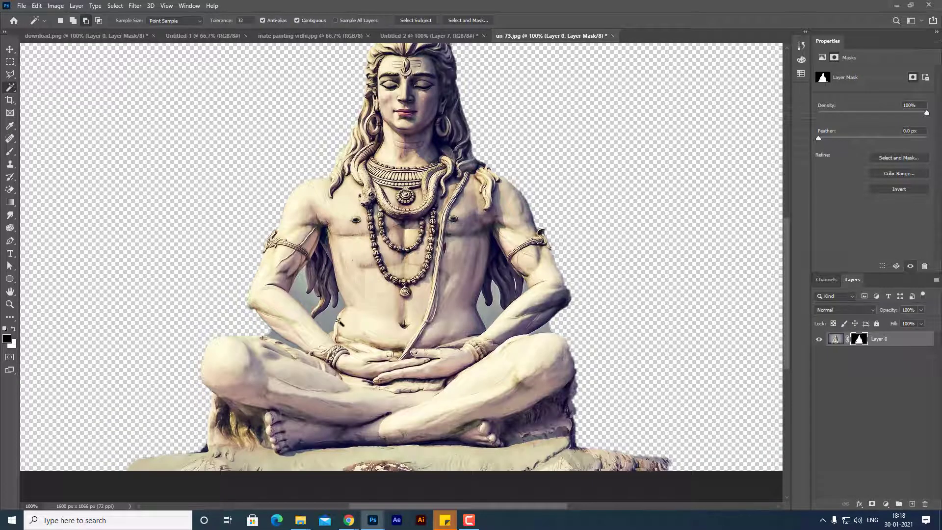
pyautogui.click(308, 295)
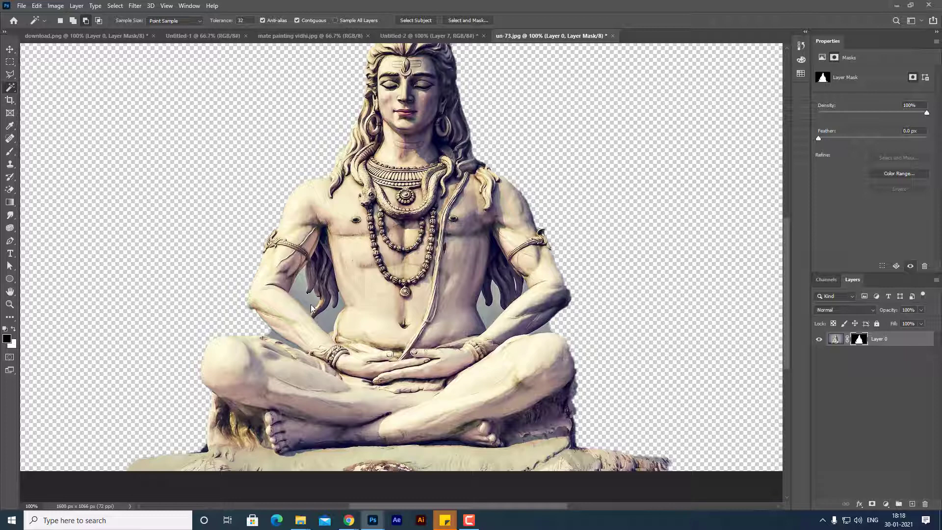
pyautogui.click(836, 341)
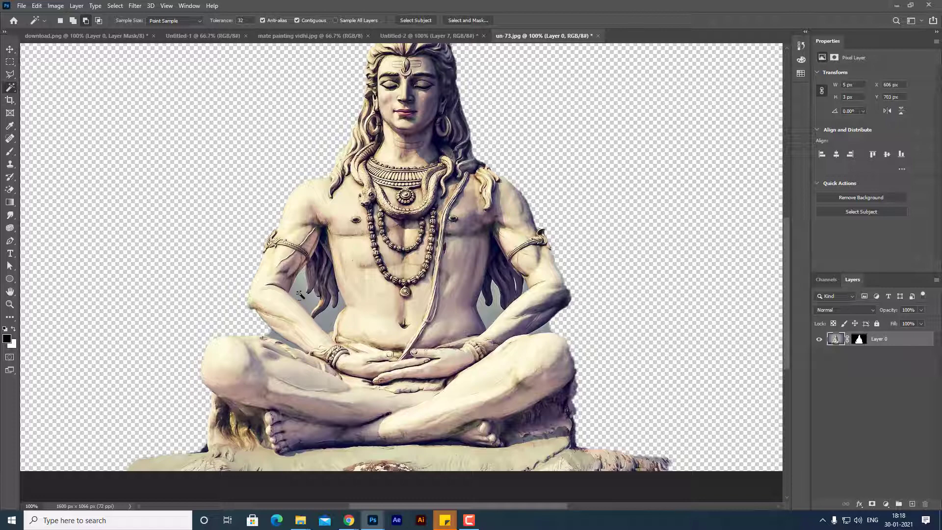
pyautogui.hotkey('ctrl', 'd')
# Fill the arm gap black on the layer mask so it becomes transparent
pyautogui.click(302, 289)
pyautogui.hotkey('alt', 'BackSpace')
pyautogui.hotkey('ctrl', 'z')
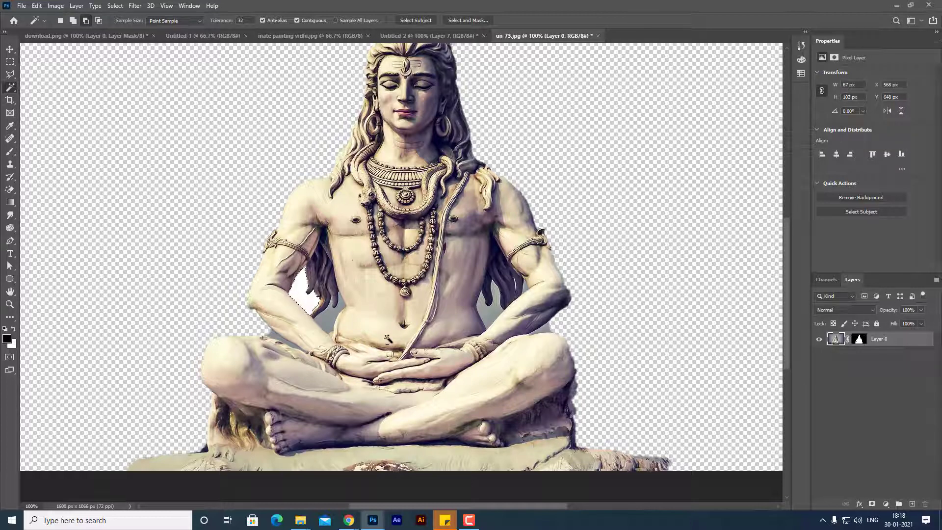
pyautogui.click(859, 339)
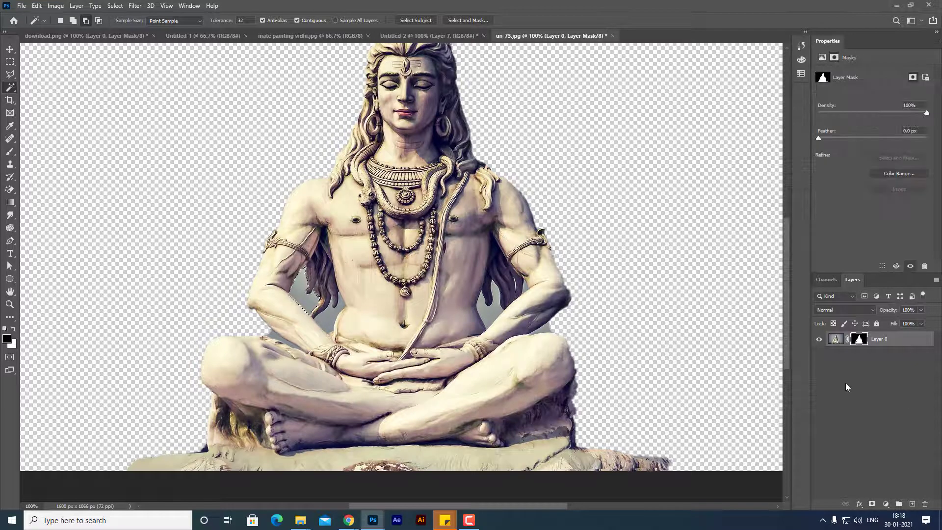
pyautogui.hotkey('alt', 'BackSpace')
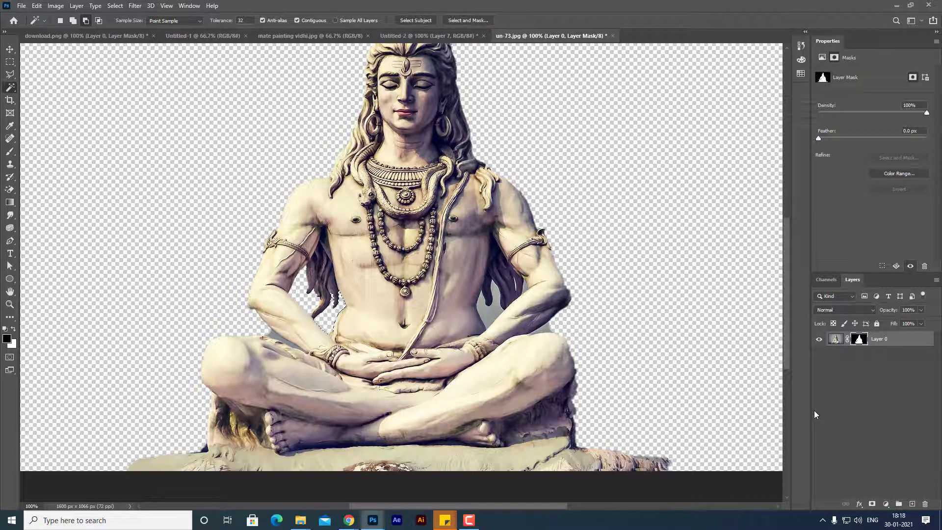
pyautogui.click(10, 51)
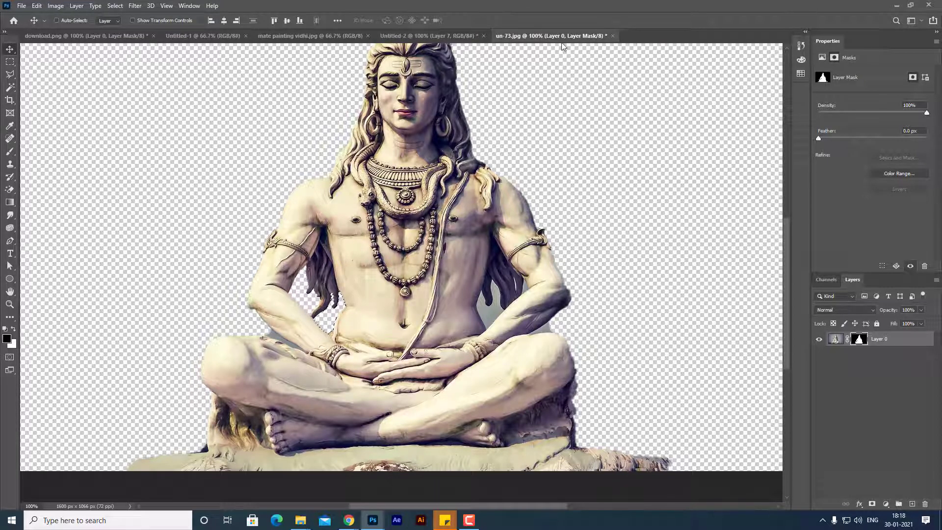
# Copy the masked statue layer into the Untitled-2 island composition
pyautogui.moveTo(562, 38); pyautogui.dragTo(666, 109)
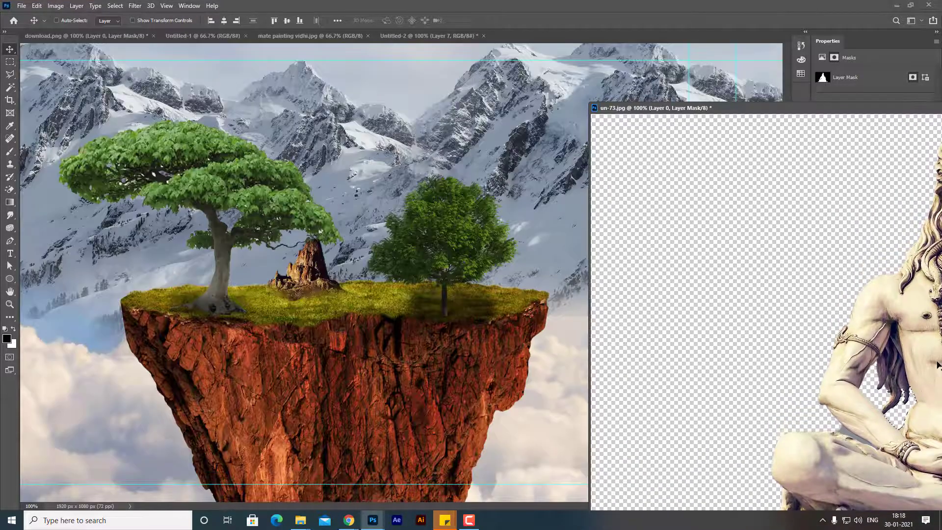
pyautogui.moveTo(938, 366); pyautogui.dragTo(438, 285)
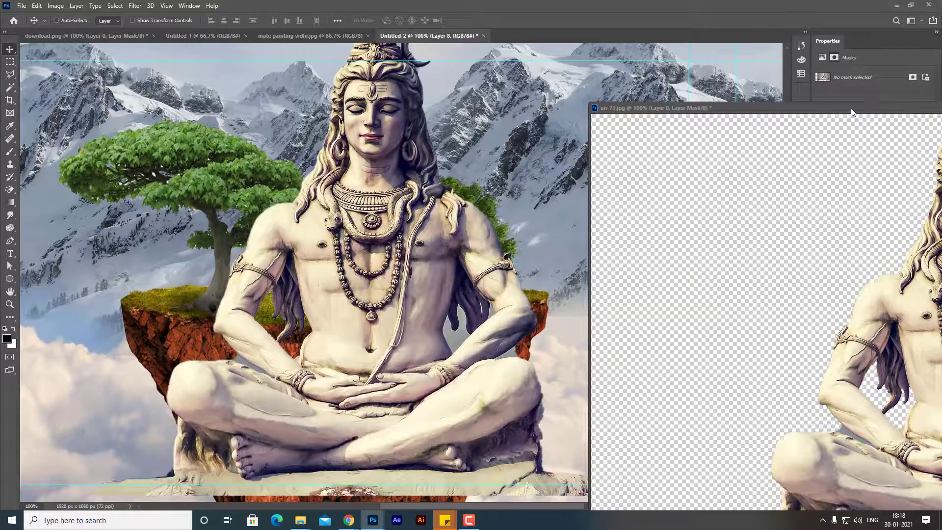
pyautogui.moveTo(853, 112); pyautogui.dragTo(574, 154)
pyautogui.click(721, 129)
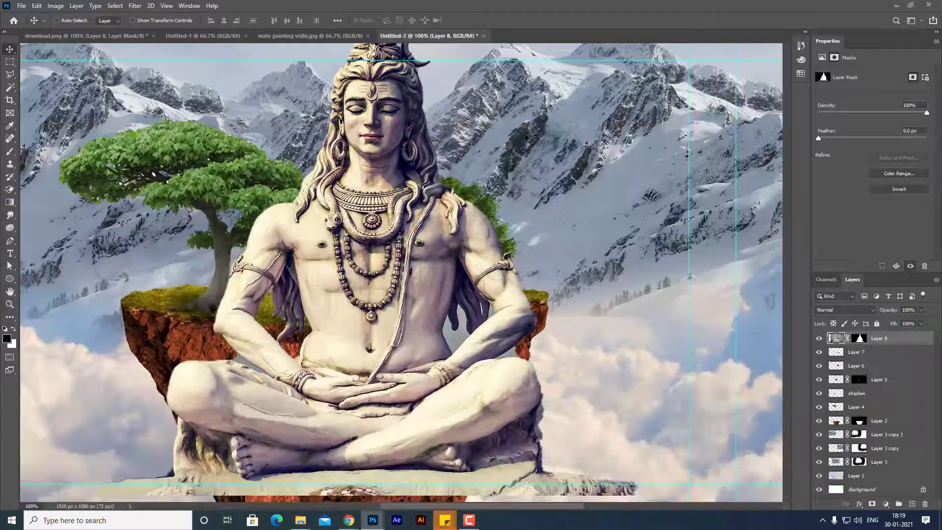
# Scale the statue to 34% and seat it on the island between the two trees
pyautogui.hotkey('ctrl', 't')
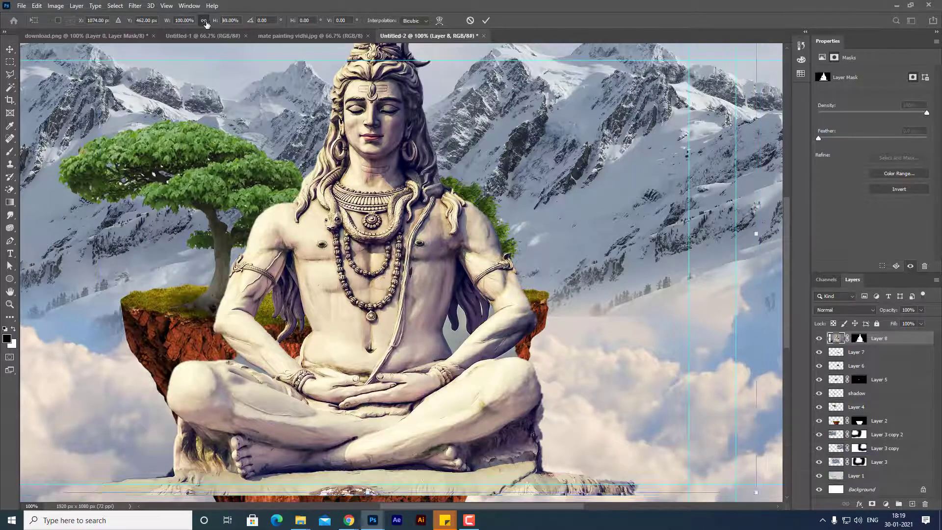
pyautogui.moveTo(217, 20); pyautogui.dragTo(187, 20)
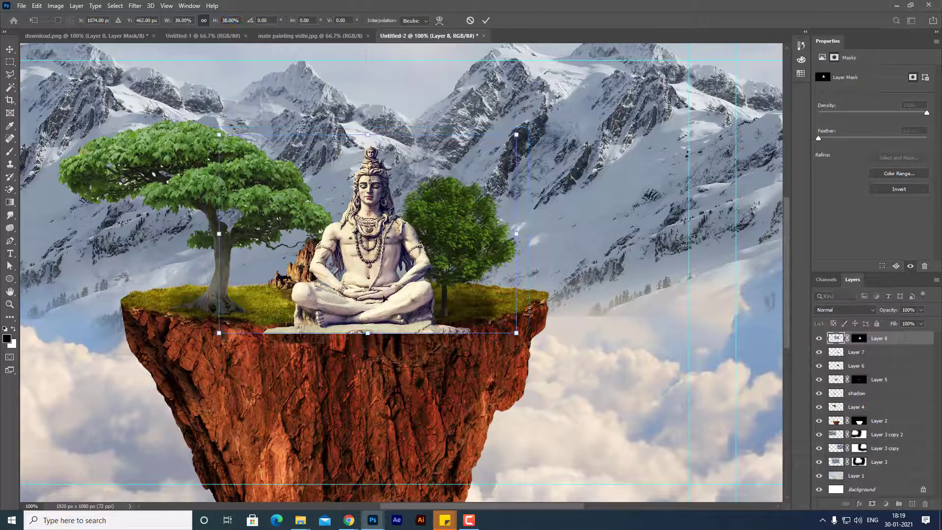
pyautogui.moveTo(383, 297); pyautogui.dragTo(376, 281)
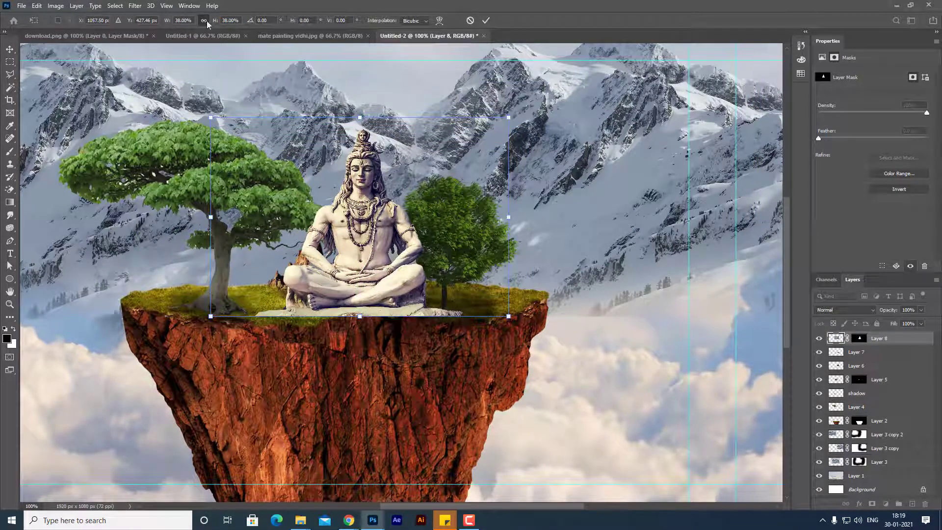
pyautogui.moveTo(214, 22); pyautogui.dragTo(212, 23)
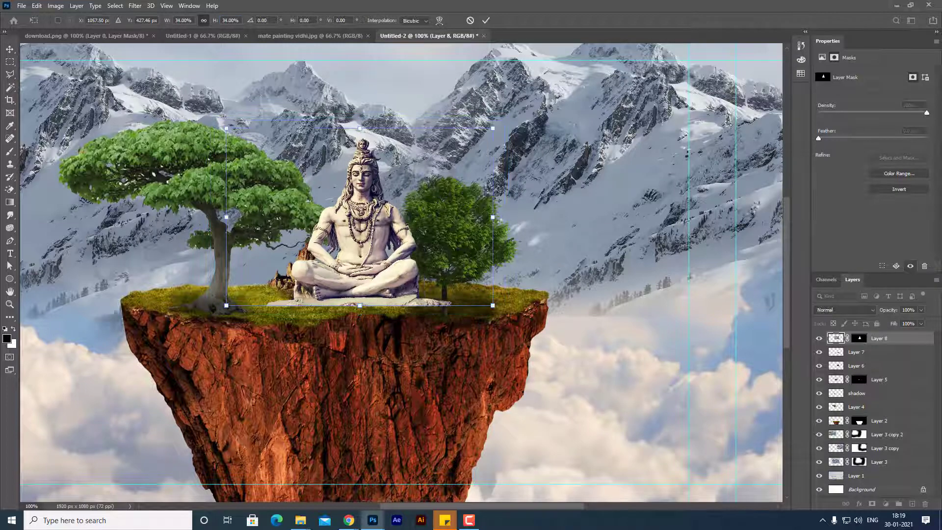
pyautogui.press('Return')
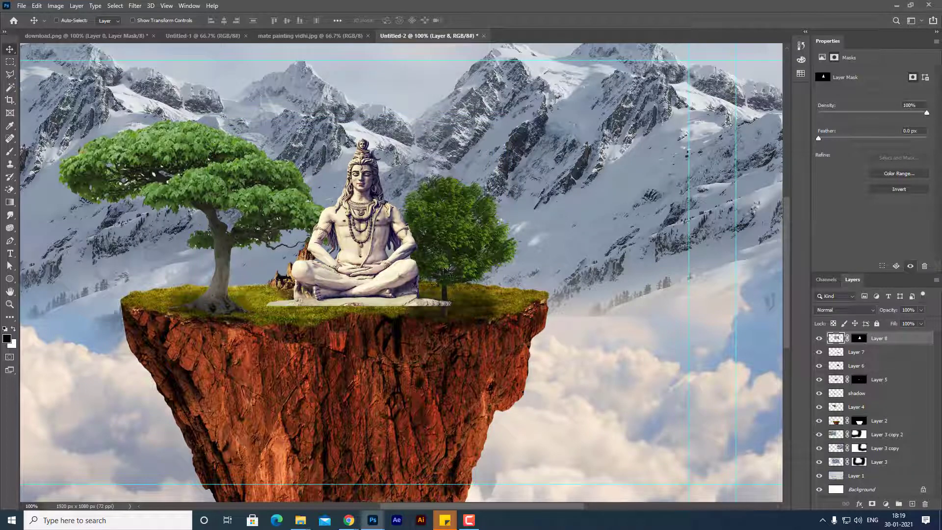
pyautogui.moveTo(374, 254); pyautogui.dragTo(363, 262)
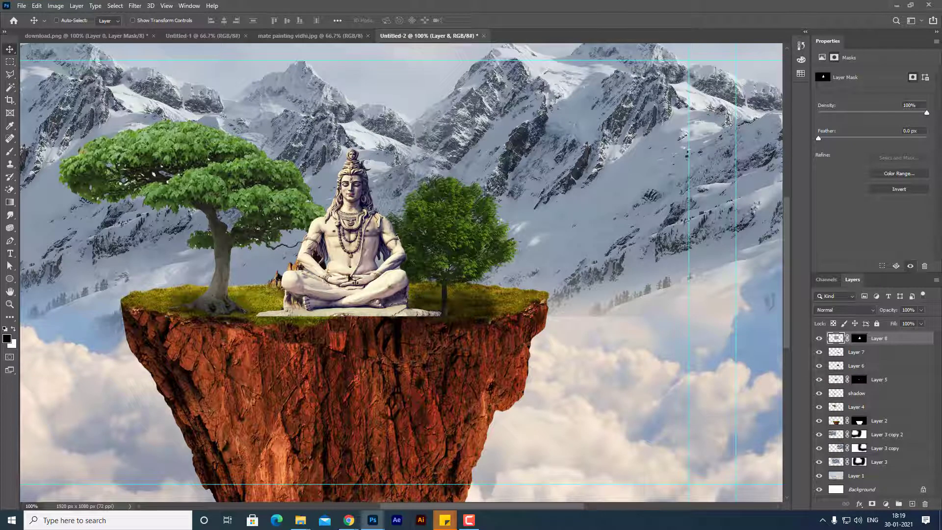
# Paint soft black shadow under and beside the statue on a new layer, faded to 62% fill
pyautogui.click(913, 504)
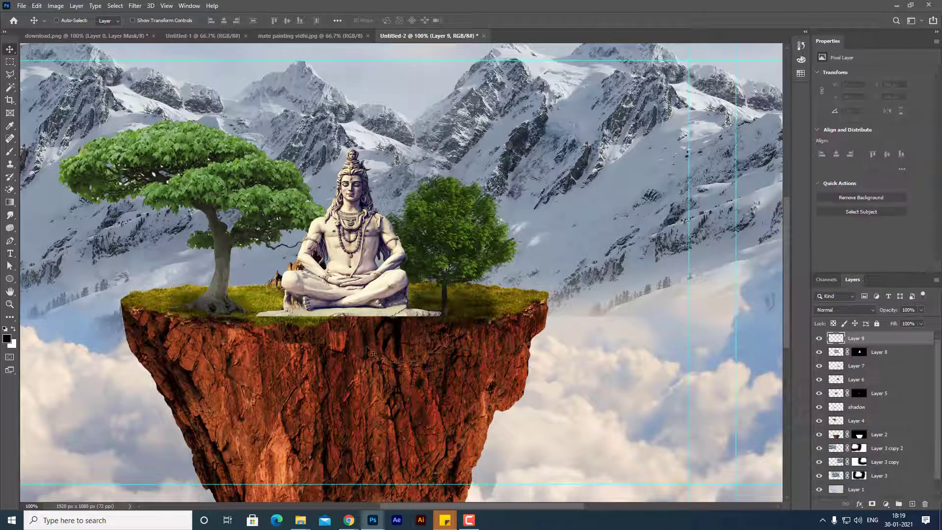
pyautogui.press('b')
pyautogui.hotkey('ctrl', '+')
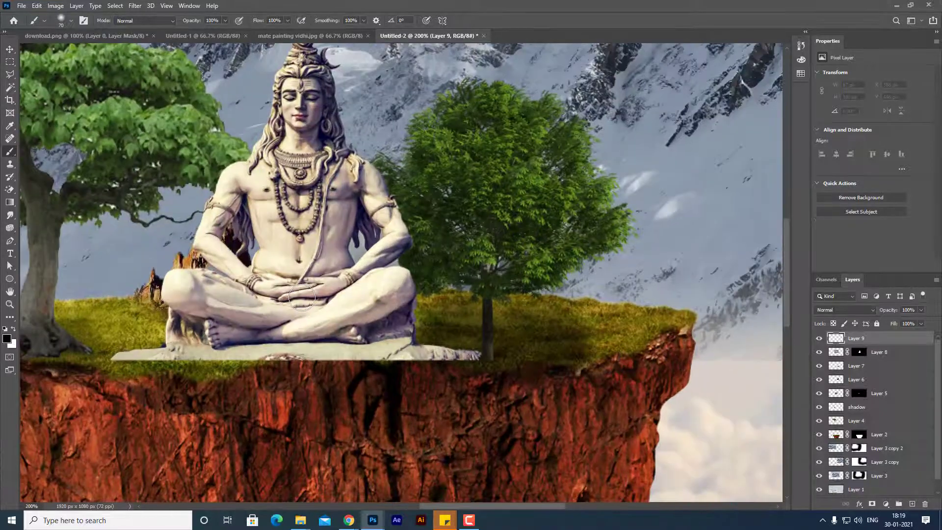
pyautogui.click(150, 383)
pyautogui.moveTo(150, 383); pyautogui.dragTo(486, 386)
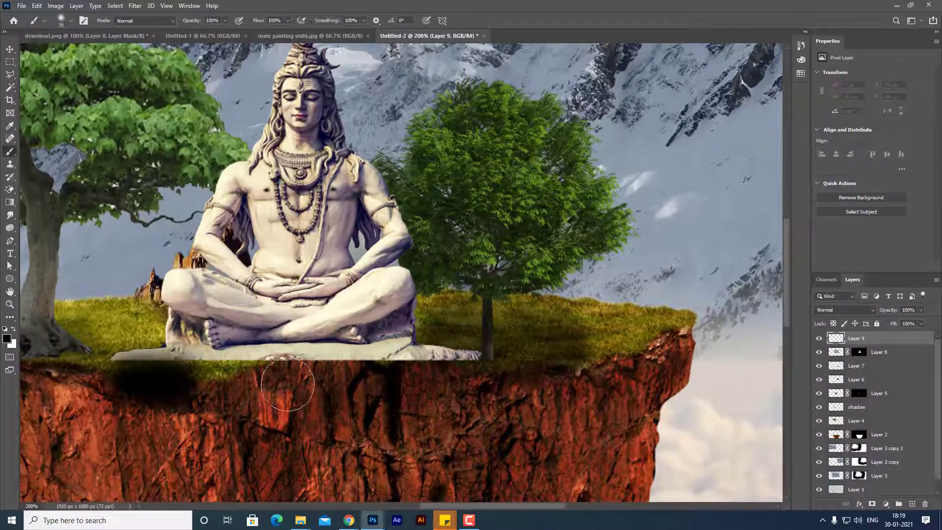
pyautogui.click(455, 332)
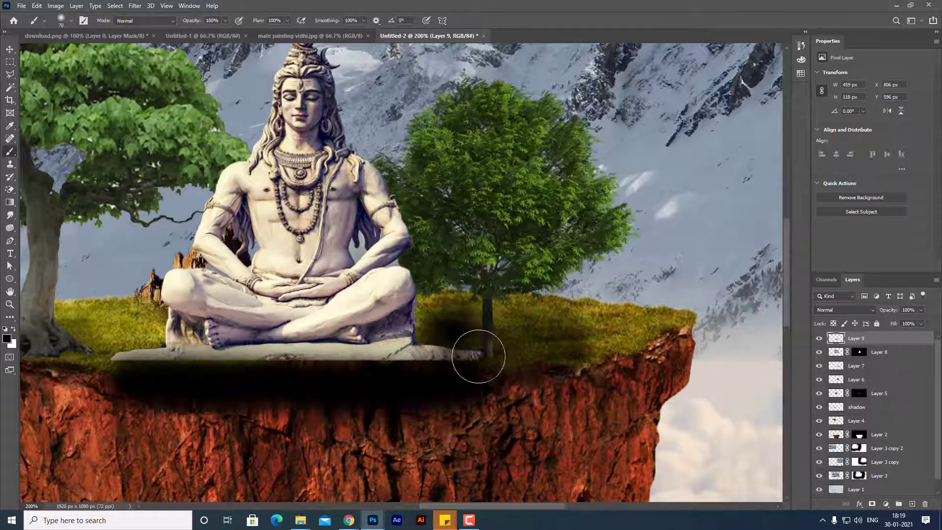
pyautogui.click(143, 326)
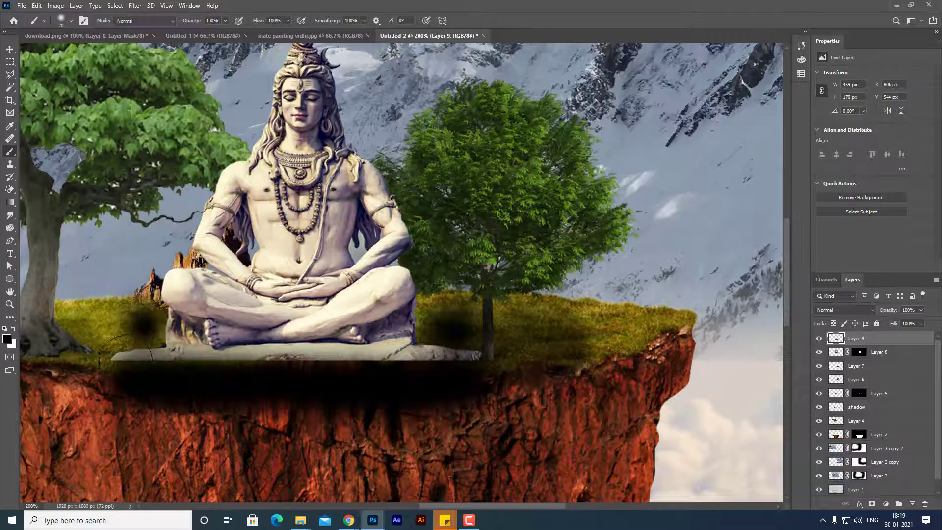
pyautogui.moveTo(125, 363)
pyautogui.mouseDown()
pyautogui.moveTo(130, 331)
pyautogui.moveTo(147, 314)
pyautogui.mouseUp()
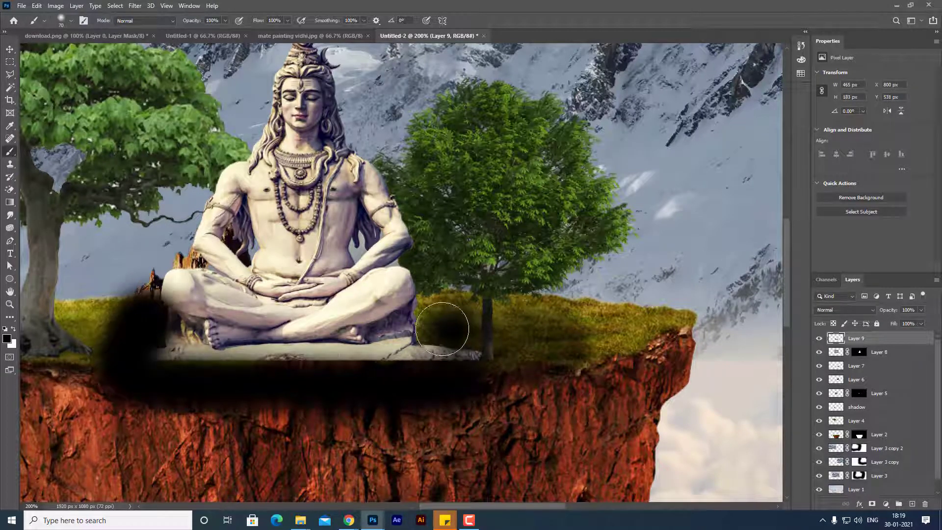
pyautogui.moveTo(443, 329); pyautogui.dragTo(478, 366)
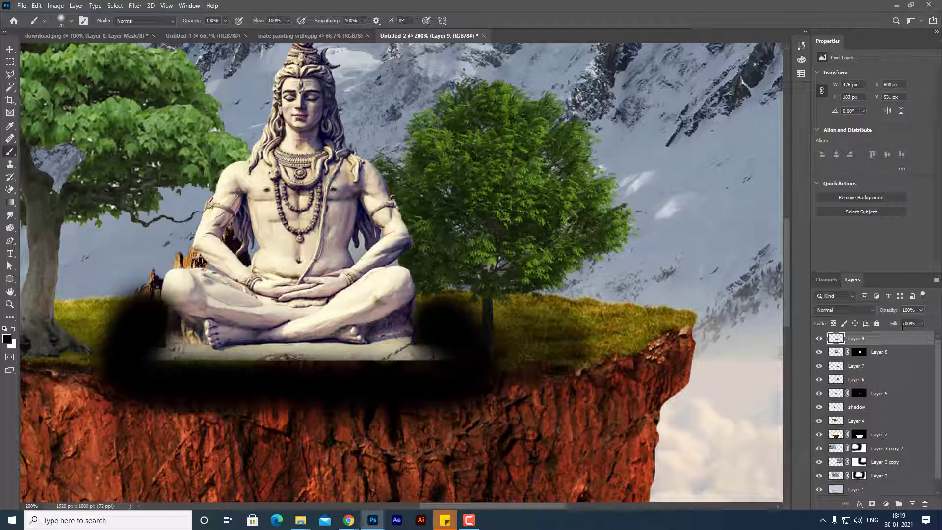
pyautogui.press('Return')
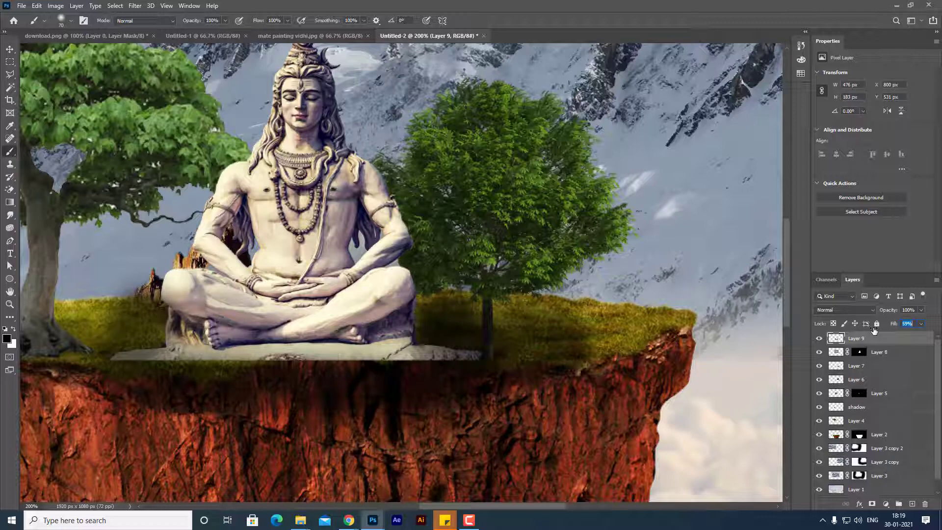
pyautogui.write('62')
pyautogui.hotkey('ctrl', '0')
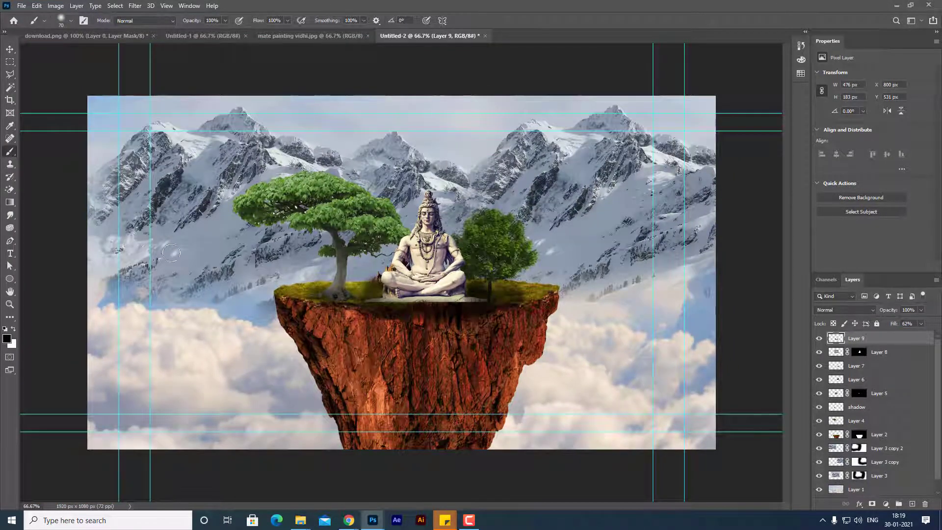
# Open the white staircase image and crop off its bottom watermark strip
pyautogui.click(21, 6)
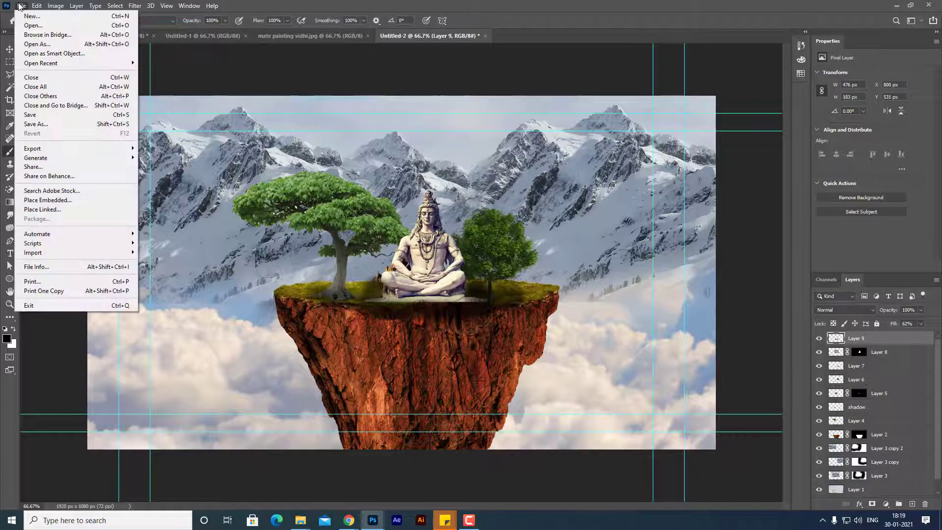
pyautogui.click(26, 26)
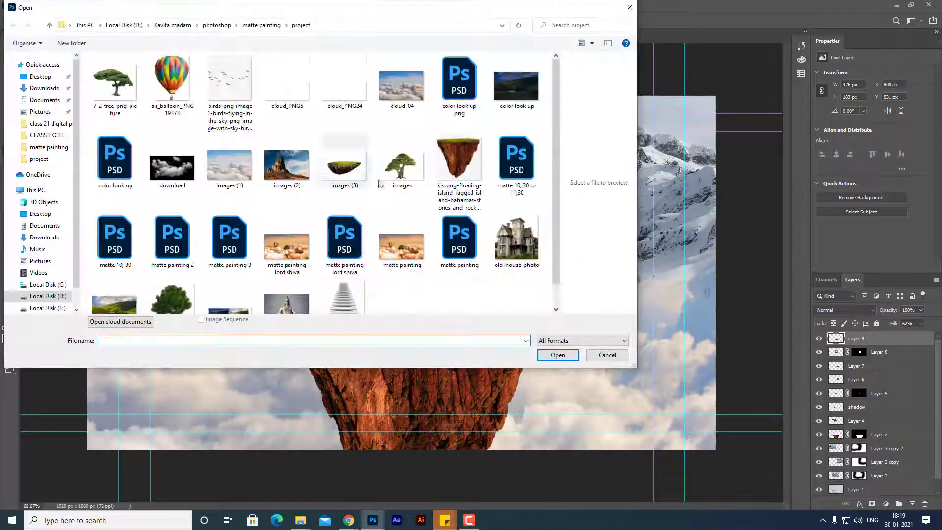
pyautogui.doubleClick(359, 265)
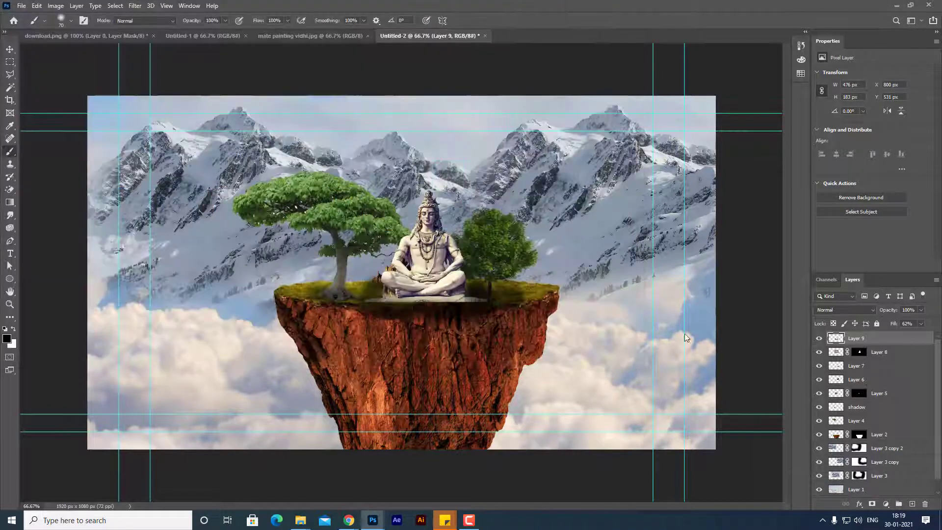
pyautogui.press('c')
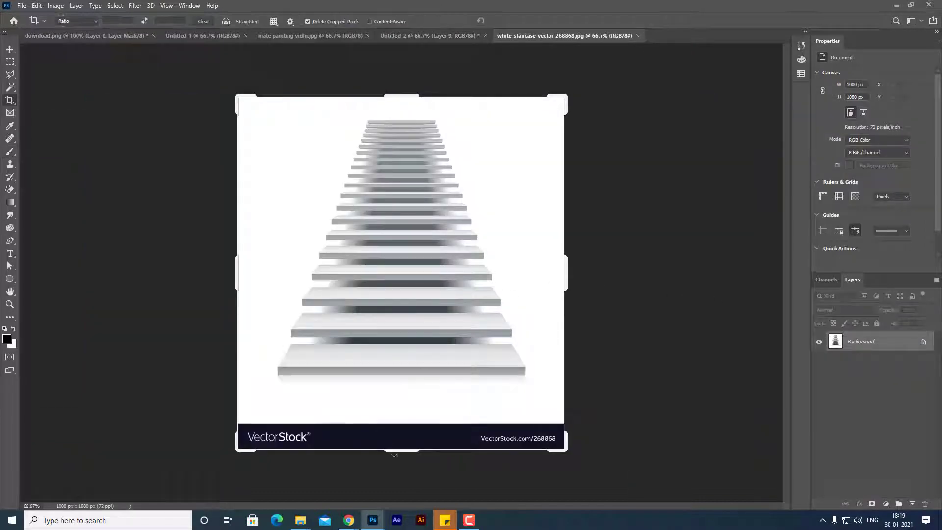
pyautogui.moveTo(396, 450); pyautogui.dragTo(398, 430)
pyautogui.press('Return')
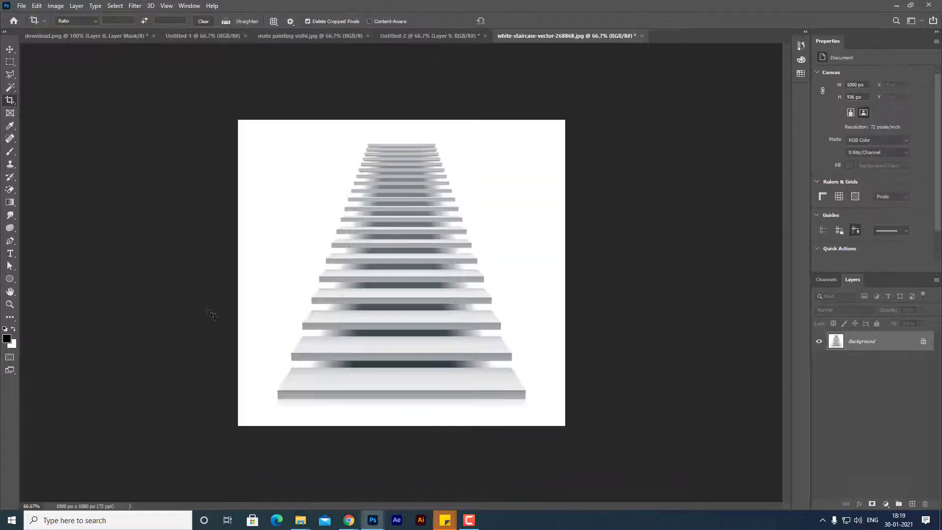
# Magic Wand-select the white background and hide it with a layer mask
pyautogui.click(11, 87)
pyautogui.click(278, 213)
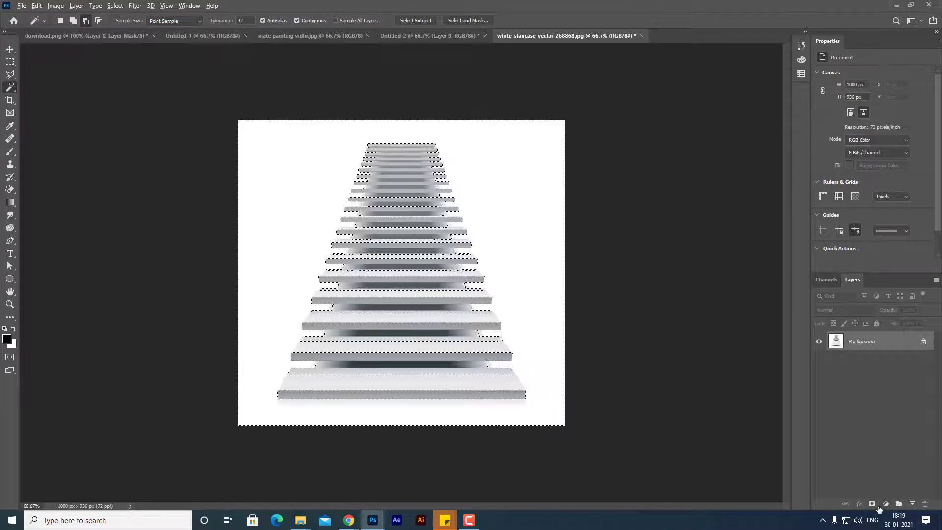
pyautogui.click(876, 505)
# Drag the masked staircase into Untitled-2 and raise it to meet the Shiva platform
pyautogui.click(10, 51)
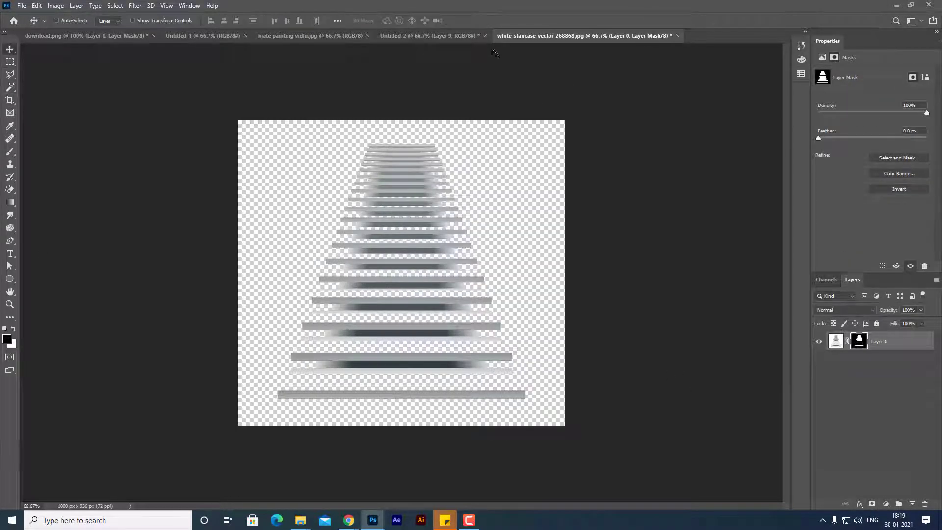
pyautogui.moveTo(542, 40); pyautogui.dragTo(642, 105)
pyautogui.moveTo(795, 273)
pyautogui.mouseDown()
pyautogui.moveTo(445, 361)
pyautogui.moveTo(400, 328)
pyautogui.mouseUp()
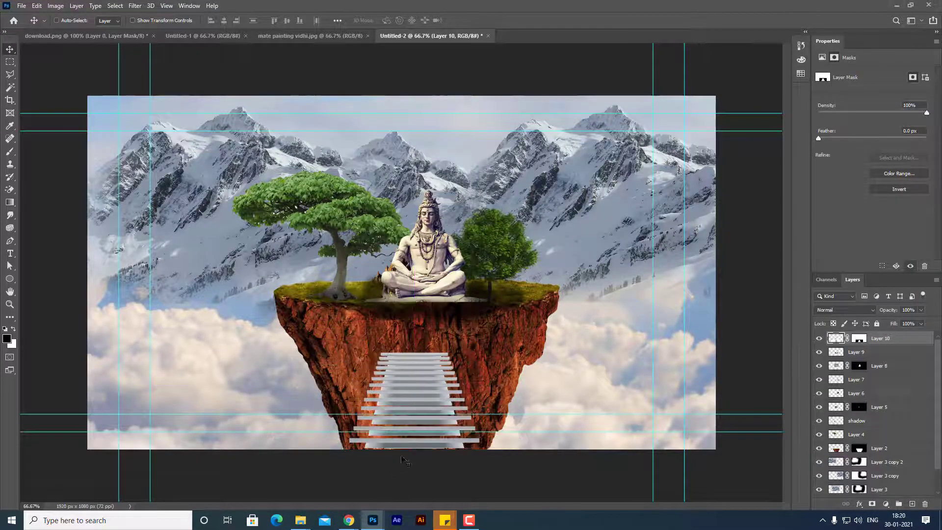
pyautogui.moveTo(425, 400); pyautogui.dragTo(425, 358)
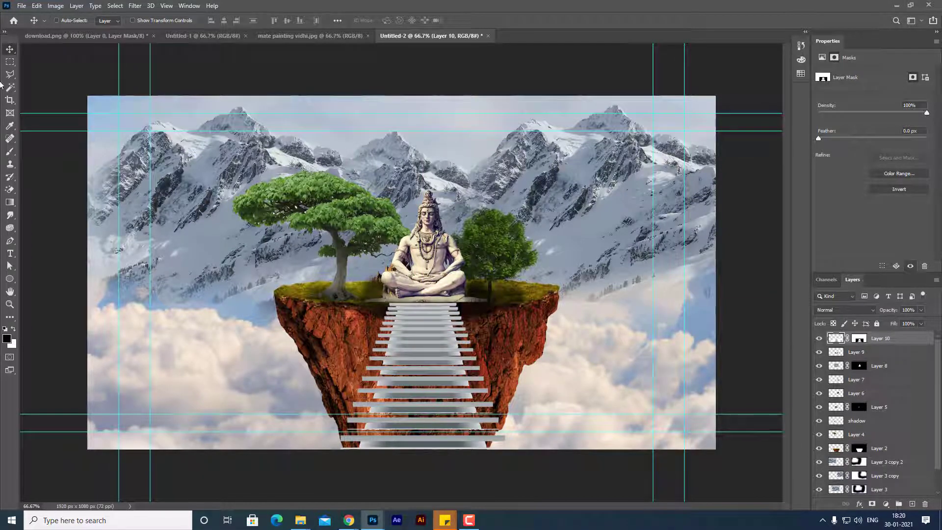
# Open download.jpg and copy the cloud image into the island composition
pyautogui.click(21, 5)
pyautogui.click(30, 23)
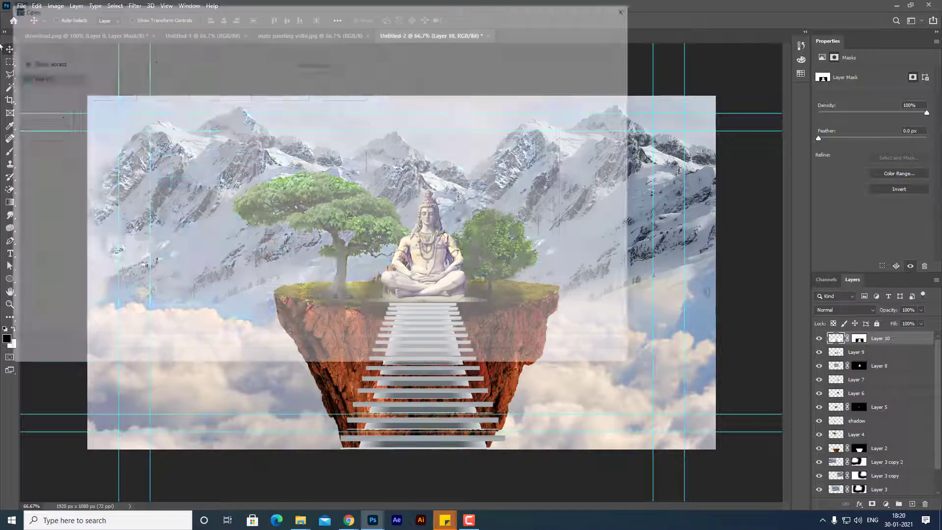
pyautogui.scroll(-1, 418, 211)
pyautogui.scroll(1, 172, 211)
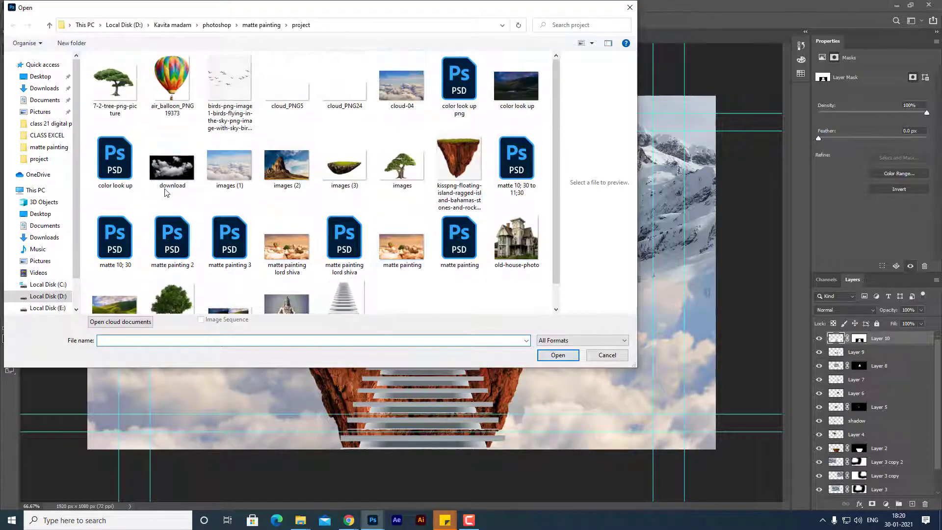
pyautogui.doubleClick(167, 173)
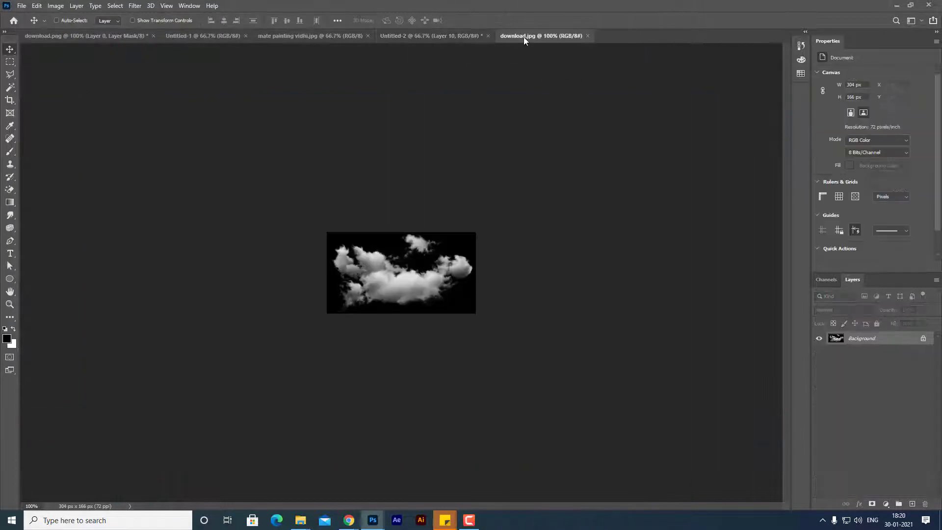
pyautogui.moveTo(523, 37); pyautogui.dragTo(637, 104)
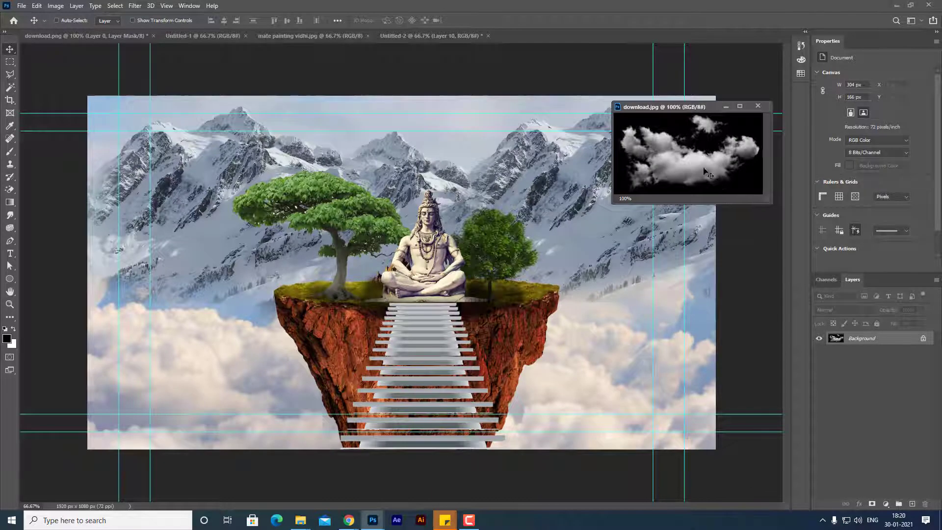
pyautogui.moveTo(705, 172); pyautogui.dragTo(248, 186)
pyautogui.click(726, 106)
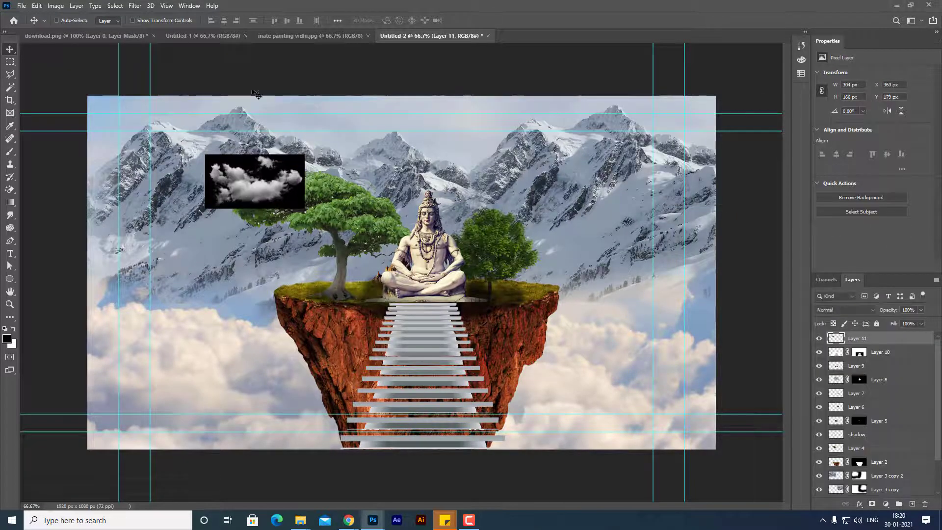
# Enlarge the clouds over the whole canvas, blend them with Screen and thin their fill
pyautogui.hotkey('ctrl', 't')
pyautogui.moveTo(215, 23); pyautogui.dragTo(612, 23)
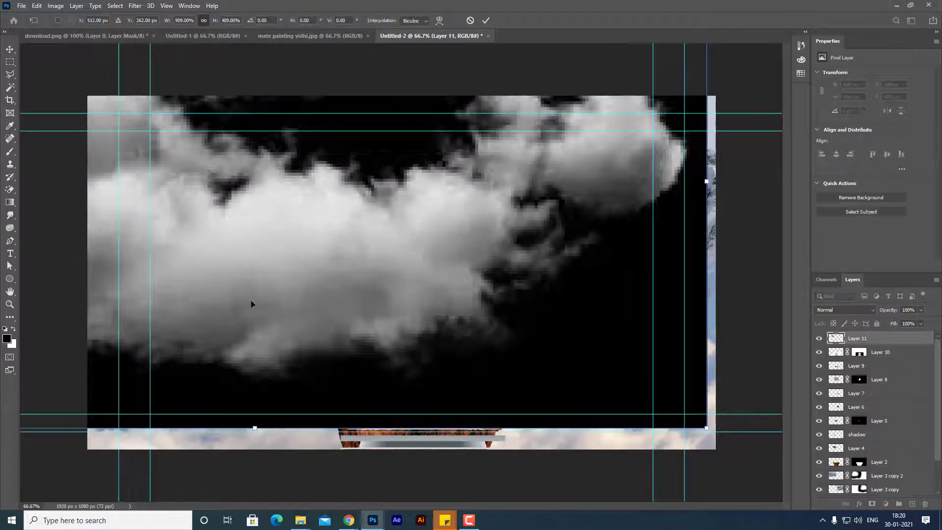
pyautogui.moveTo(252, 305)
pyautogui.mouseDown()
pyautogui.moveTo(379, 370)
pyautogui.moveTo(371, 365)
pyautogui.mouseUp()
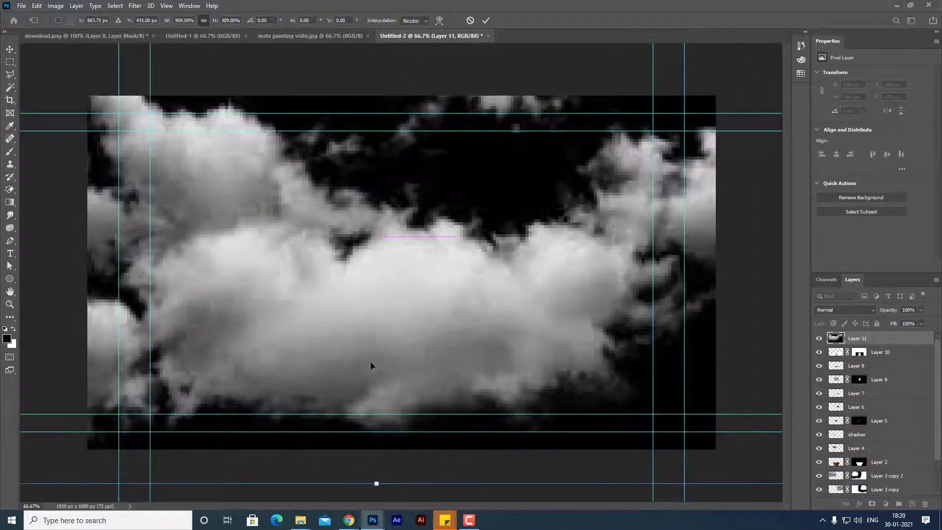
pyautogui.press('Return')
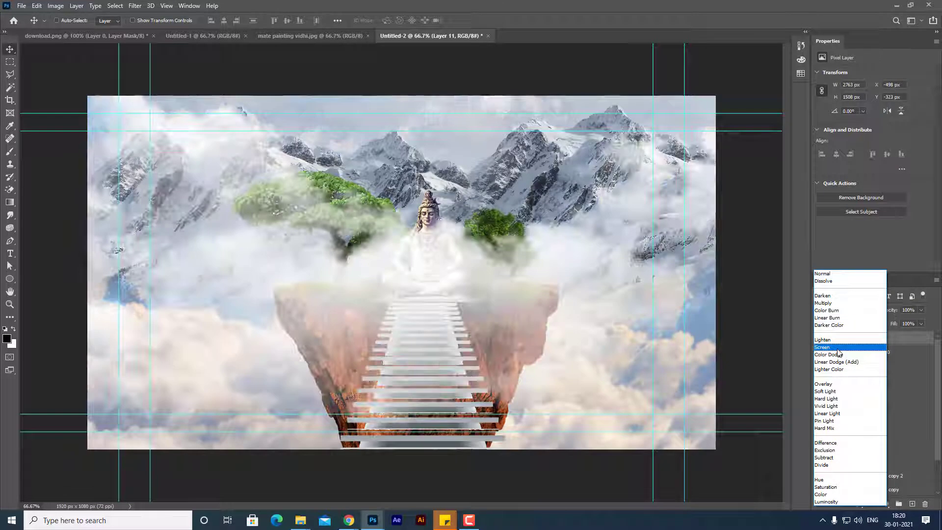
pyautogui.click(838, 349)
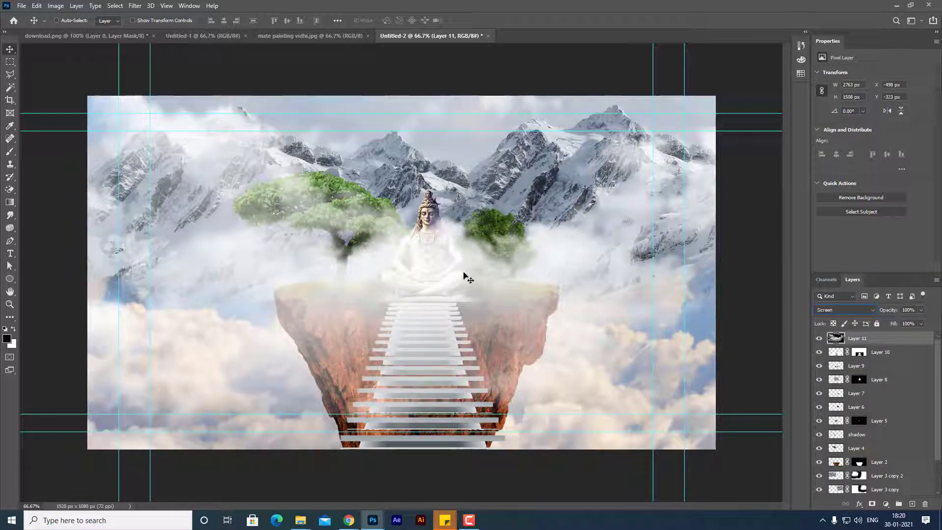
pyautogui.moveTo(426, 274)
pyautogui.mouseDown()
pyautogui.moveTo(601, 128)
pyautogui.moveTo(579, 131)
pyautogui.mouseUp()
pyautogui.moveTo(891, 327); pyautogui.dragTo(859, 326)
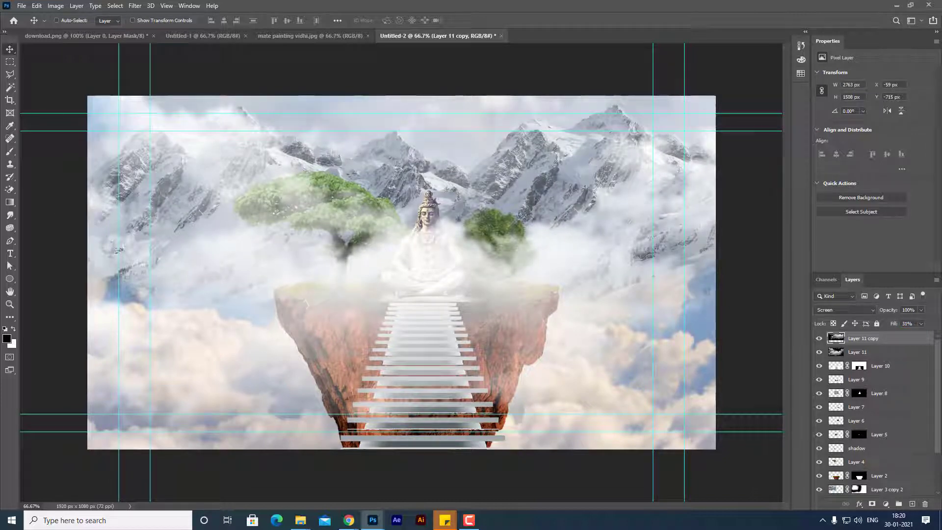
# Shift the original Layer 11 clouds down and fade the Layer 11 copy to about 11% fill
pyautogui.click(870, 354)
pyautogui.moveTo(436, 278)
pyautogui.mouseDown()
pyautogui.moveTo(441, 296)
pyautogui.moveTo(463, 307)
pyautogui.mouseUp()
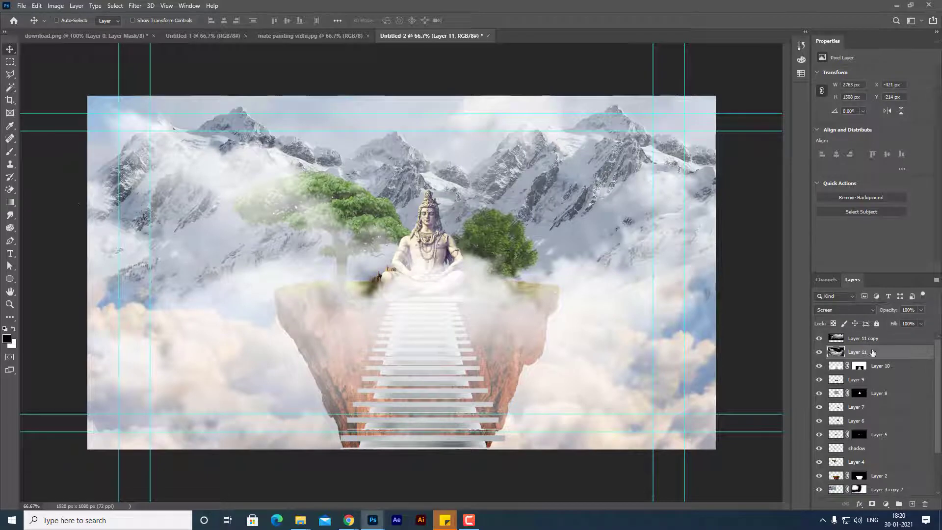
pyautogui.click(885, 338)
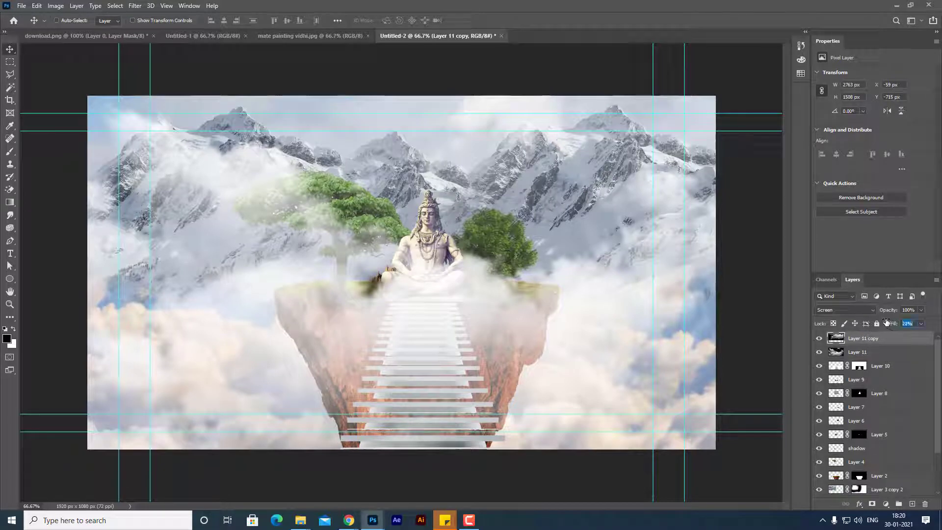
pyautogui.moveTo(894, 325); pyautogui.dragTo(885, 322)
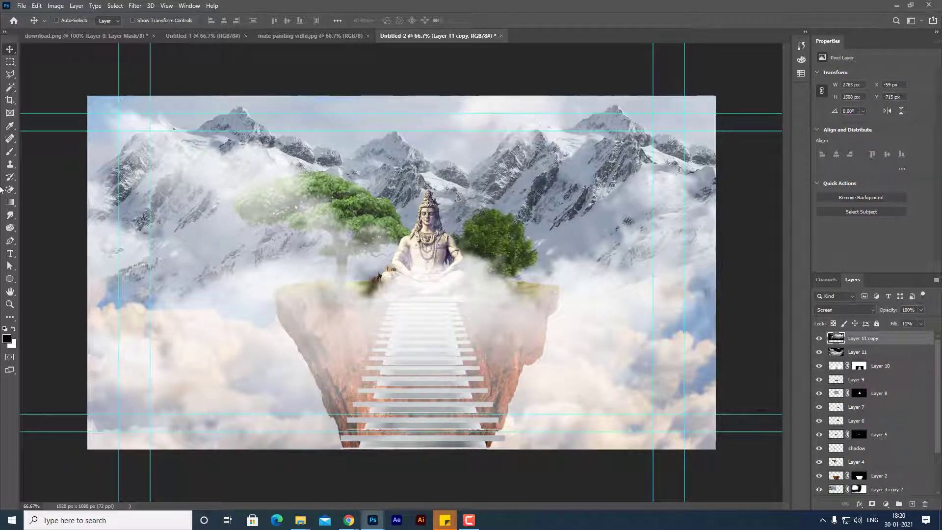
pyautogui.scroll(-1, 874, 353)
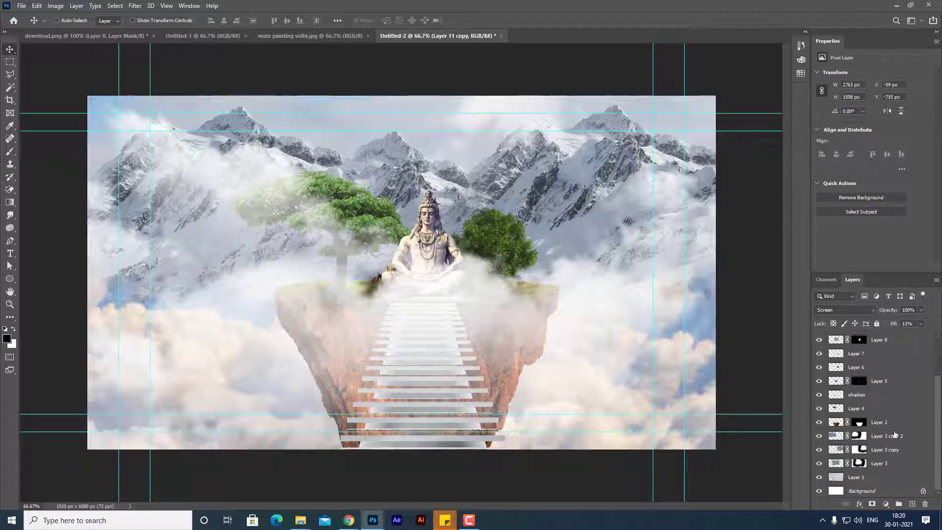
pyautogui.scroll(1, 878, 356)
pyautogui.scroll(-3, 883, 364)
# Group Layer 8 through Layer 1 into Group 1 and add a Moonlight.3DL Color Lookup
pyautogui.keyDown('shift'); pyautogui.click(863, 479); pyautogui.keyUp('shift')
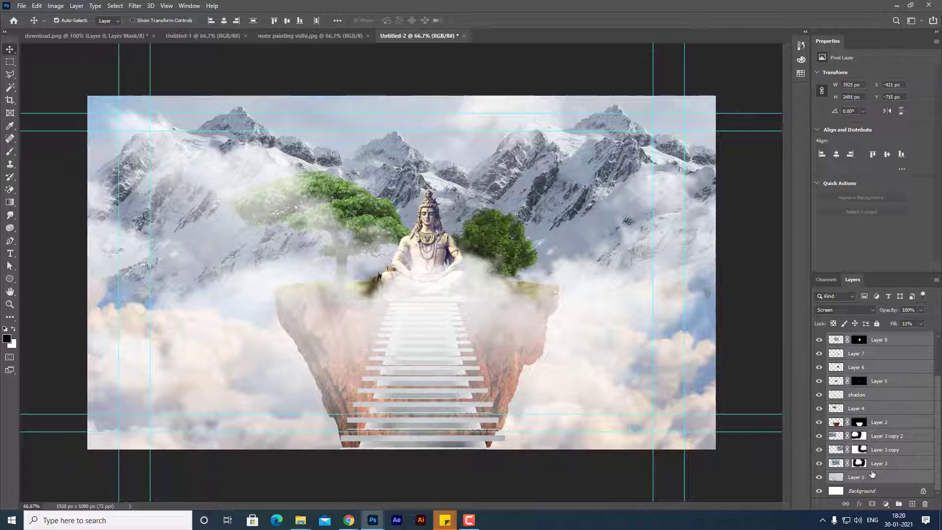
pyautogui.hotkey('ctrl', 'g')
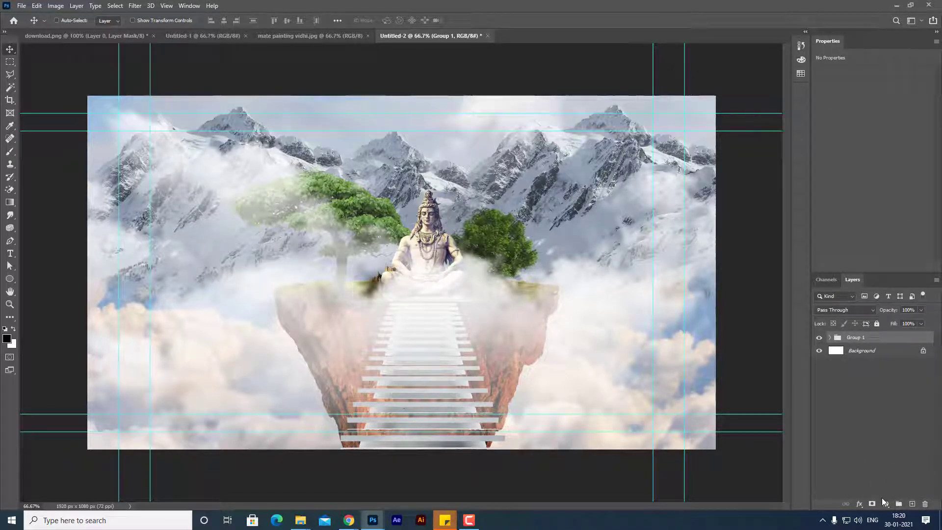
pyautogui.click(887, 505)
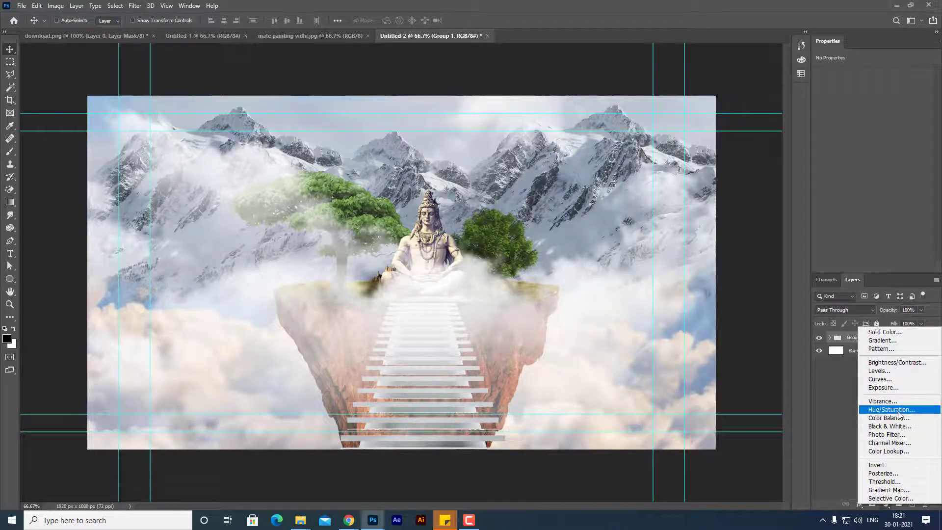
pyautogui.click(890, 451)
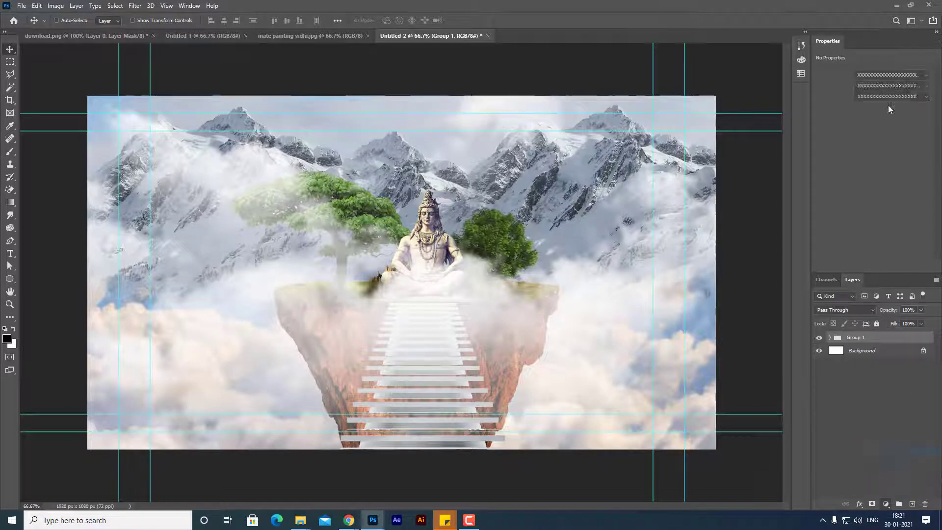
pyautogui.click(889, 74)
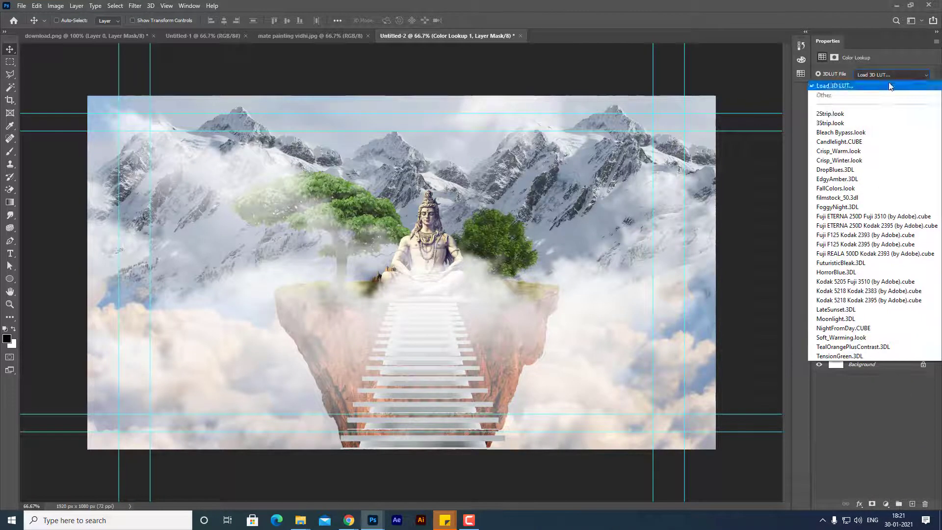
pyautogui.click(856, 319)
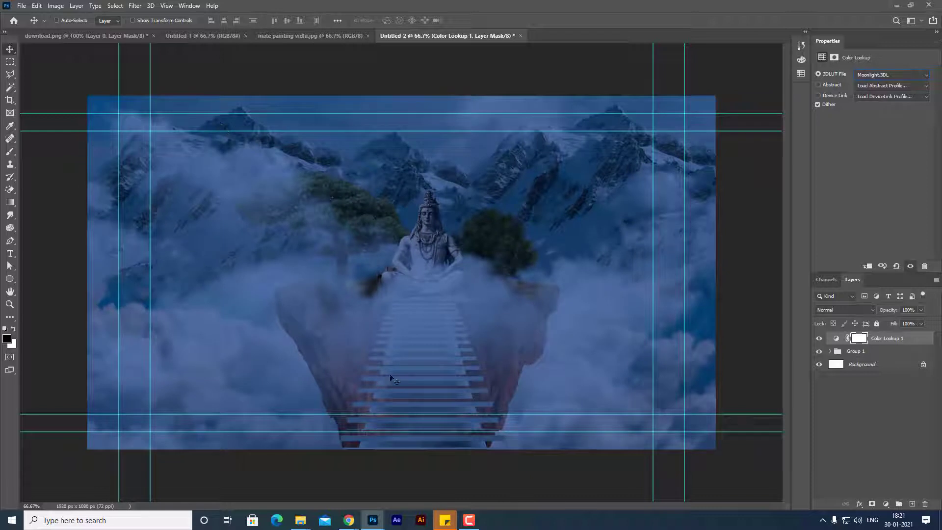
pyautogui.click(891, 504)
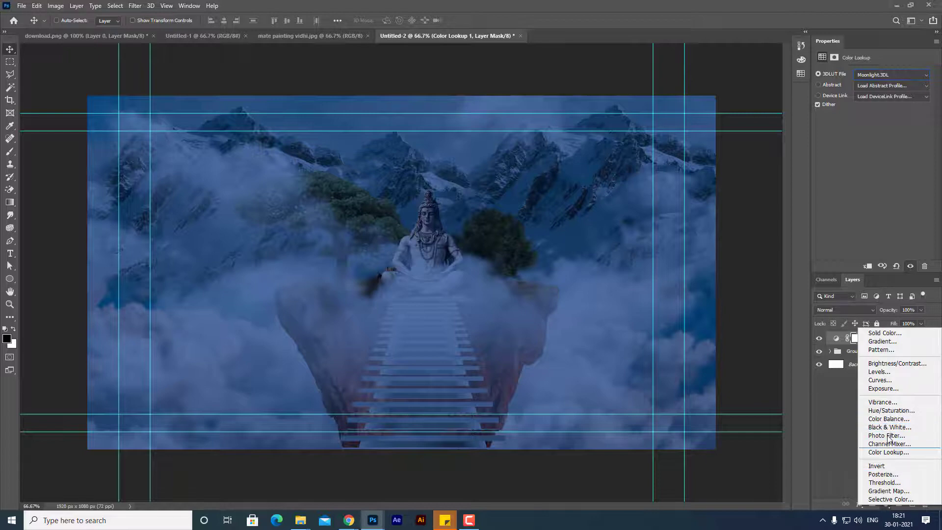
# Add a Gradient Map adjustment and set its left gradient stop to deep blue
pyautogui.click(887, 491)
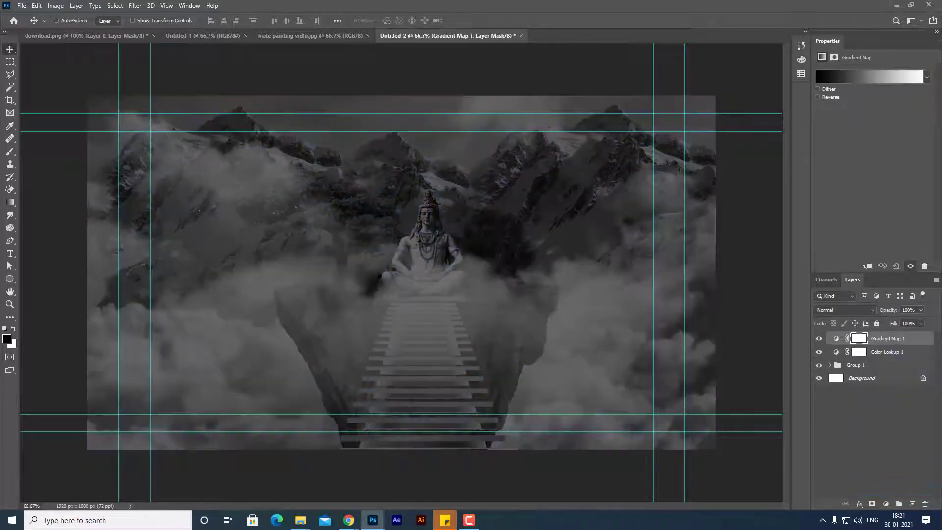
pyautogui.click(835, 78)
pyautogui.click(367, 256)
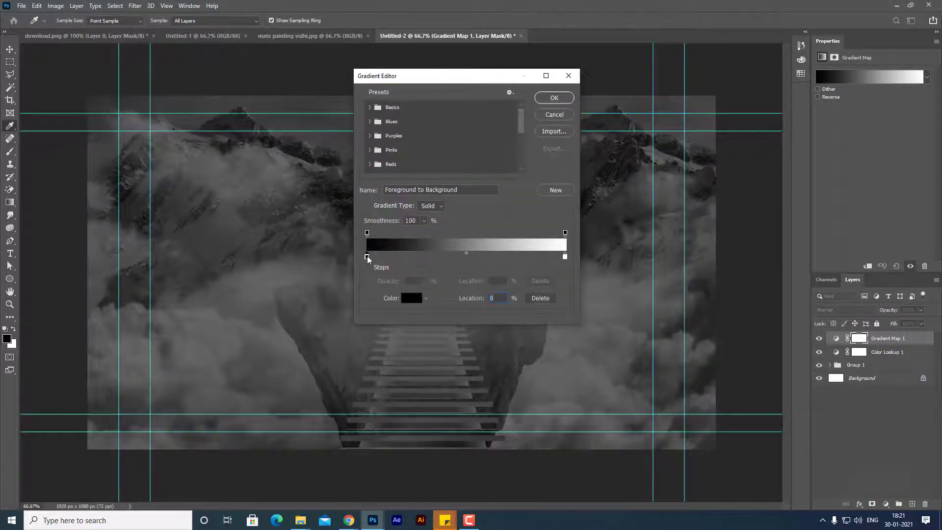
pyautogui.click(411, 298)
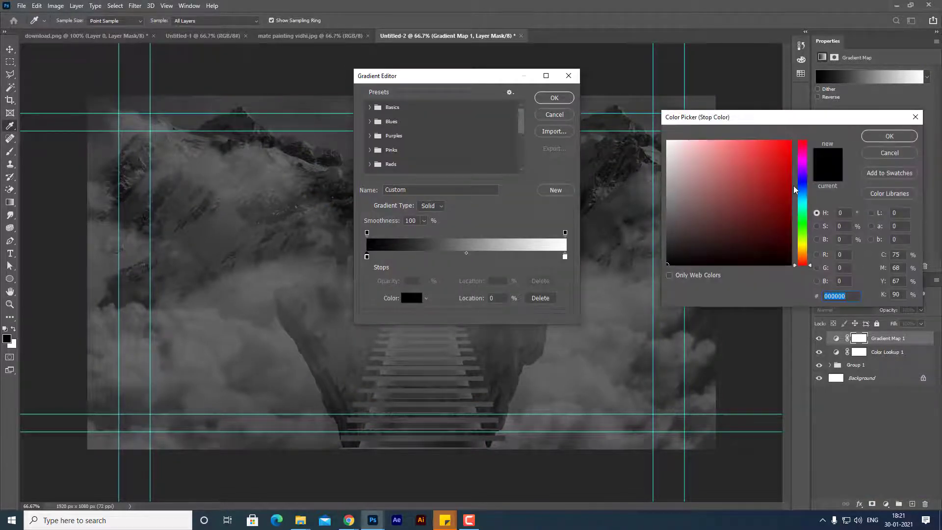
pyautogui.moveTo(796, 190); pyautogui.dragTo(795, 182)
pyautogui.click(788, 201)
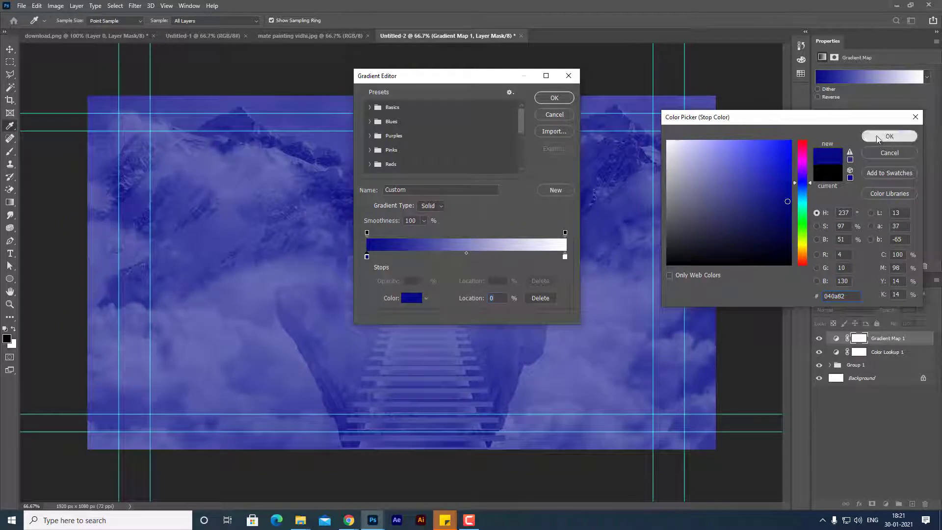
pyautogui.click(878, 138)
# Set the gradient's right stop to dark navy and accept the edited gradient
pyautogui.click(565, 256)
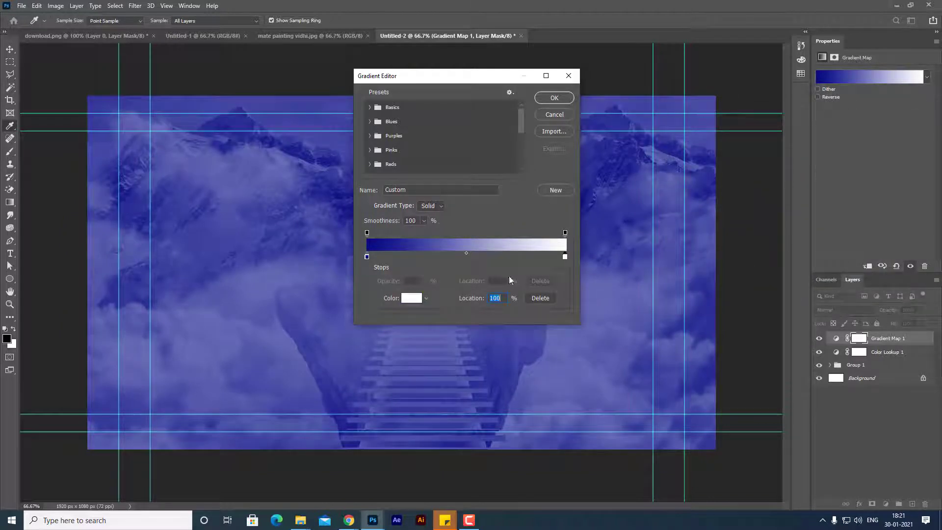
pyautogui.click(413, 299)
pyautogui.click(803, 190)
pyautogui.click(787, 246)
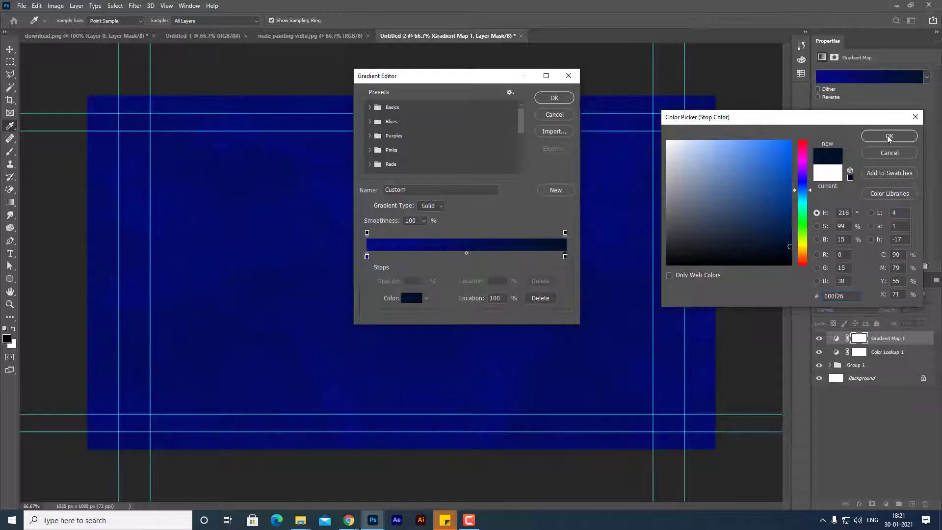
pyautogui.click(890, 139)
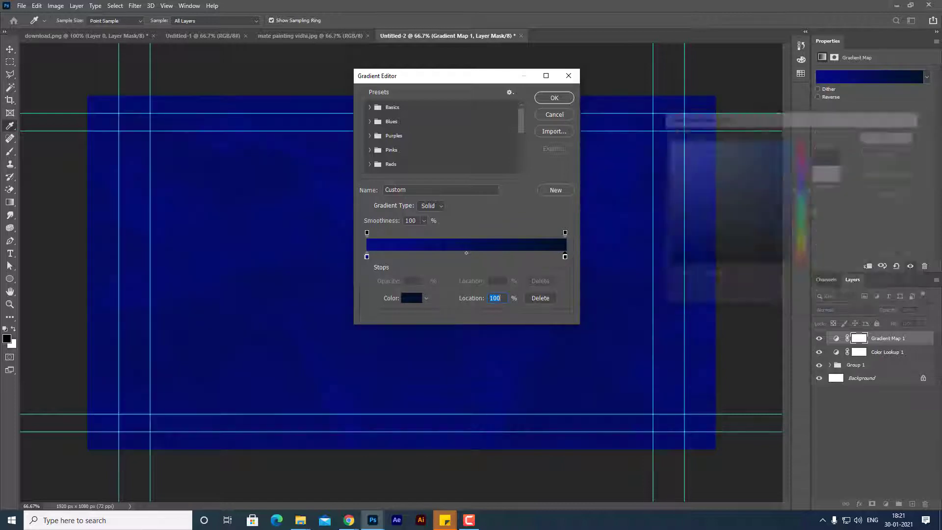
pyautogui.click(555, 98)
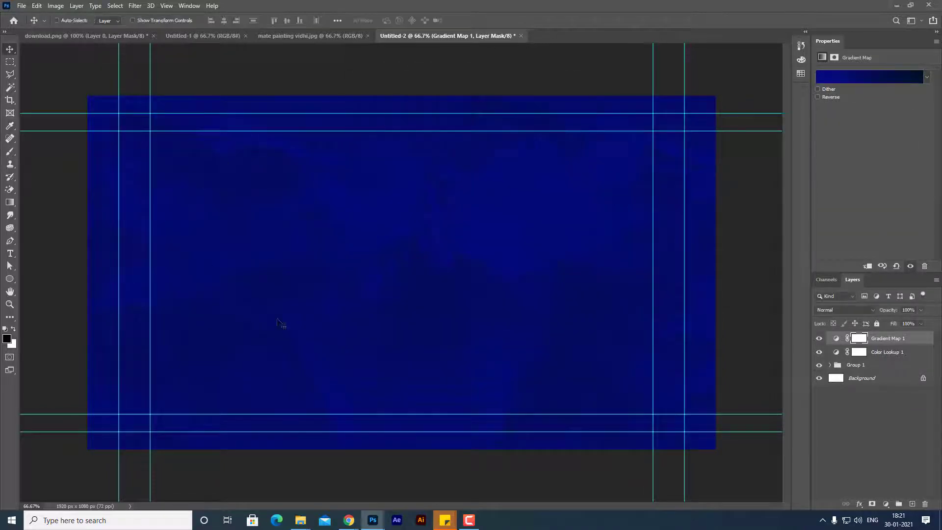
# Fade the Gradient Map 1 mask with diagonal gradients to reveal clouds and mountains, then hide the layer
pyautogui.click(10, 201)
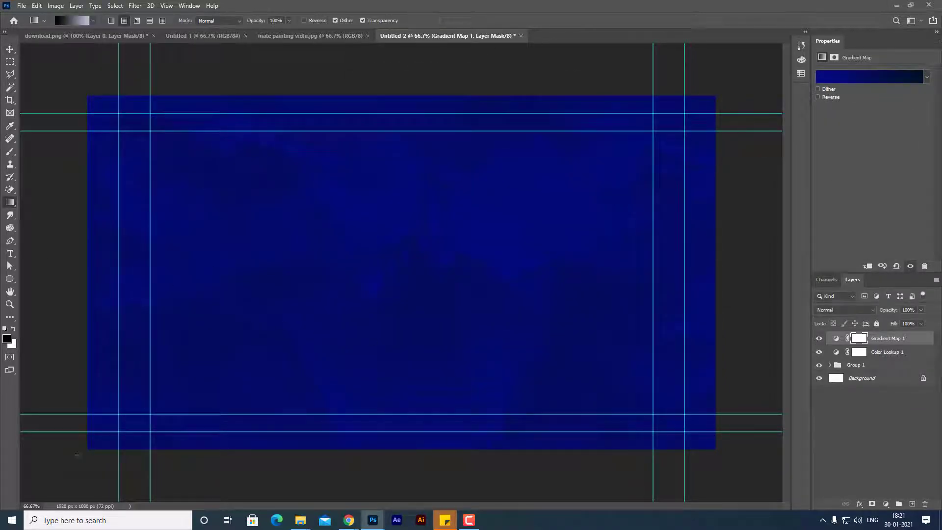
pyautogui.moveTo(76, 454); pyautogui.dragTo(459, 210)
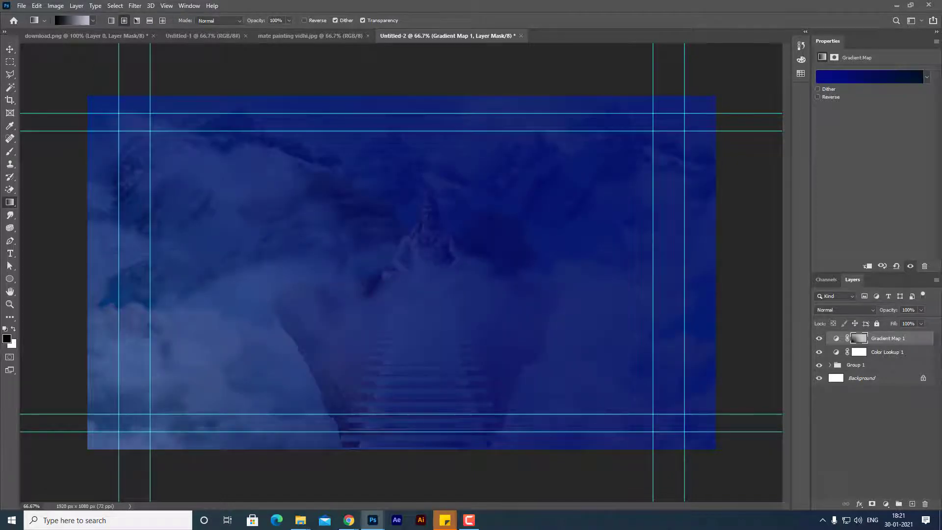
pyautogui.moveTo(59, 76); pyautogui.dragTo(467, 305)
pyautogui.moveTo(459, 210); pyautogui.dragTo(397, 255)
pyautogui.moveTo(43, 63); pyautogui.dragTo(756, 497)
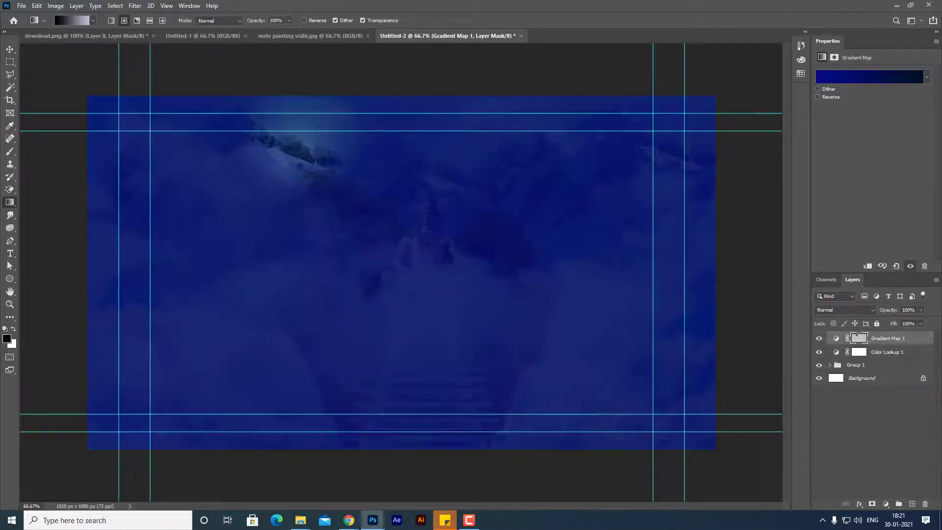
pyautogui.moveTo(557, 69); pyautogui.dragTo(197, 386)
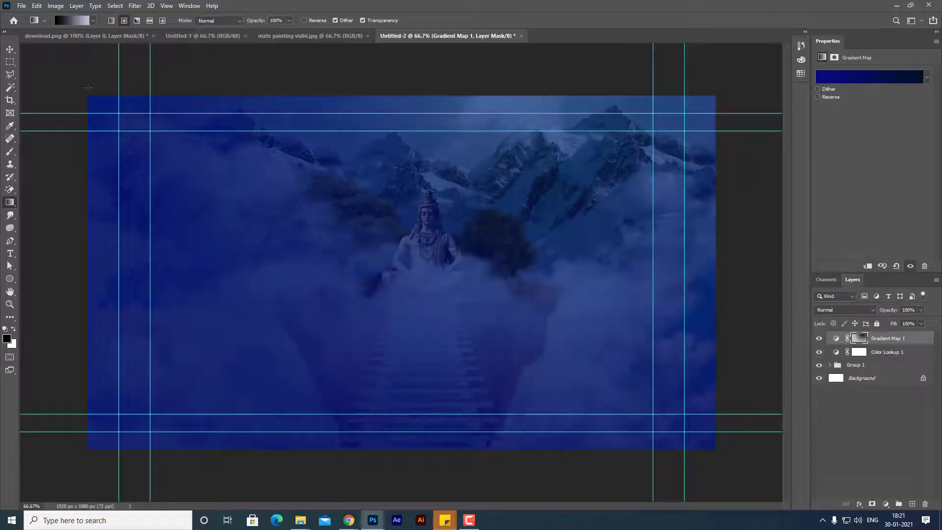
pyautogui.moveTo(59, 72); pyautogui.dragTo(572, 381)
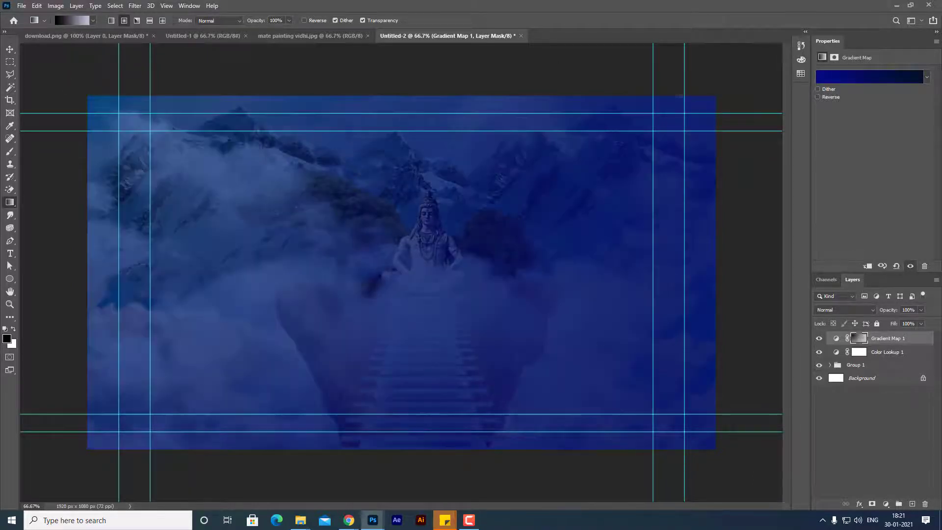
pyautogui.moveTo(683, 75); pyautogui.dragTo(314, 304)
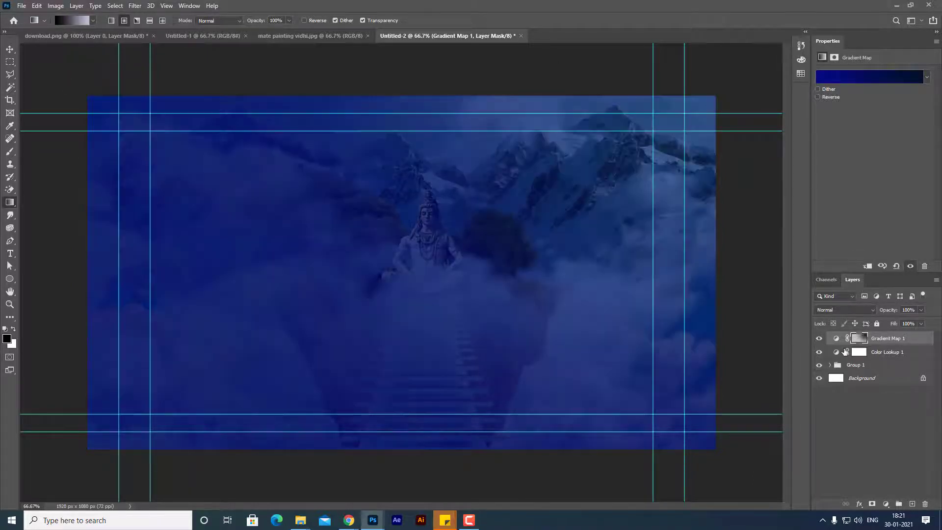
pyautogui.click(820, 338)
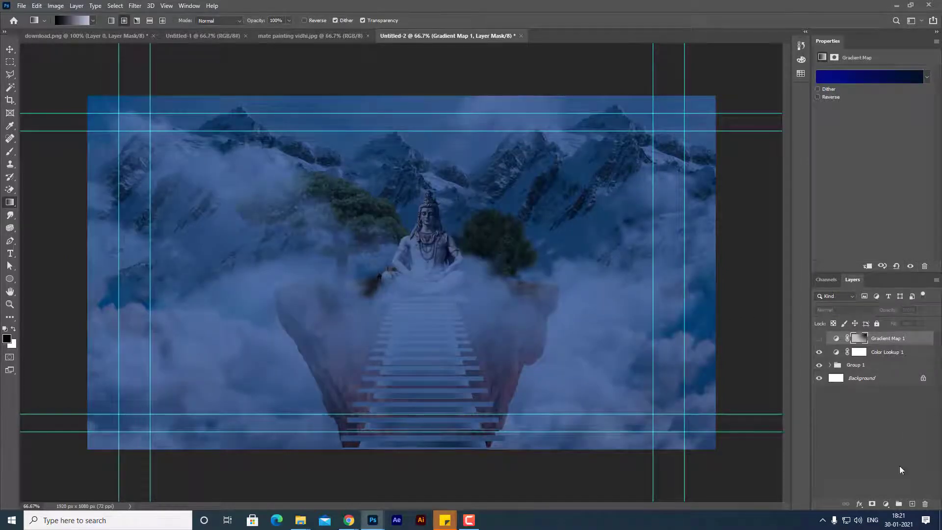
# Create a new layer and fill it with navy foreground colour #001142
pyautogui.click(912, 504)
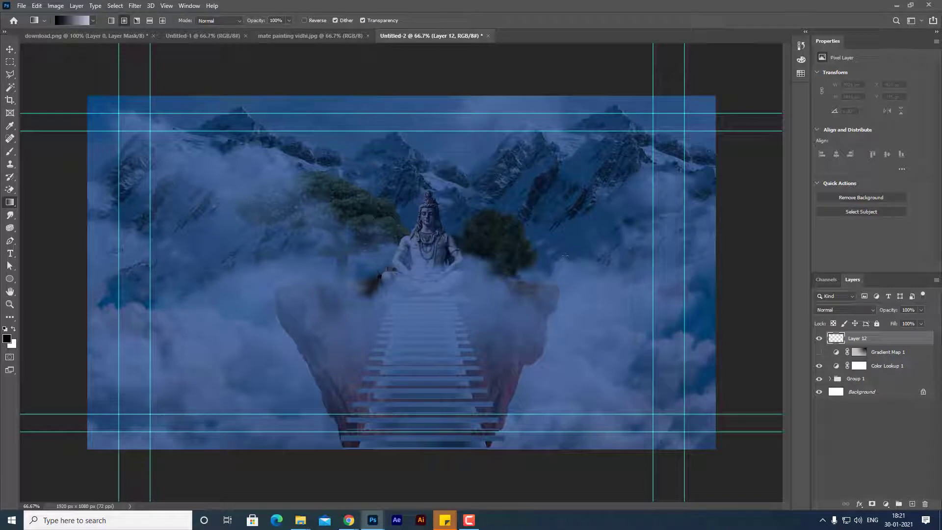
pyautogui.click(9, 338)
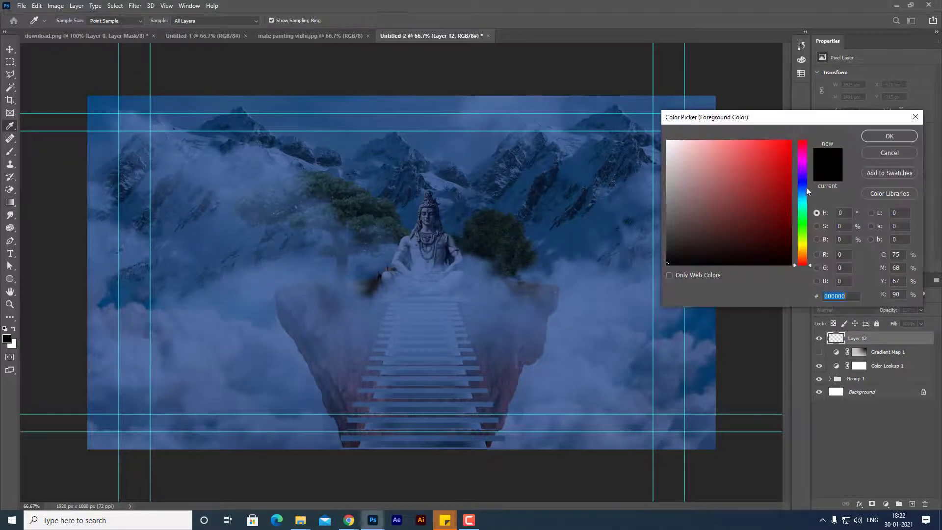
pyautogui.write('0a2a85001142')
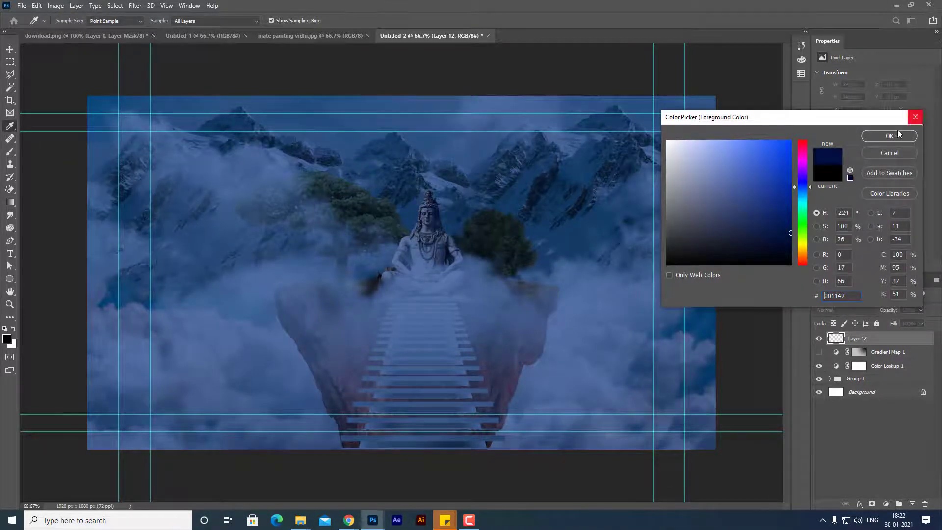
pyautogui.click(890, 137)
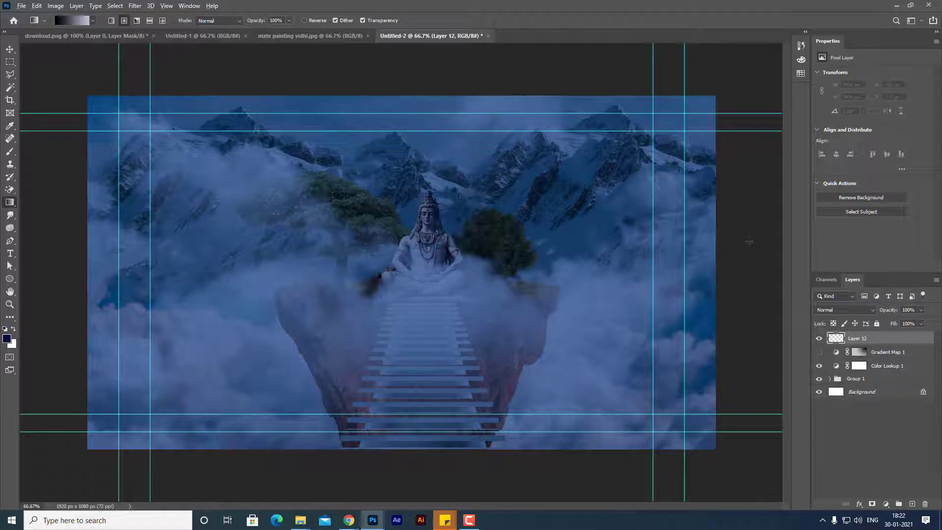
pyautogui.hotkey('alt', 'BackSpace')
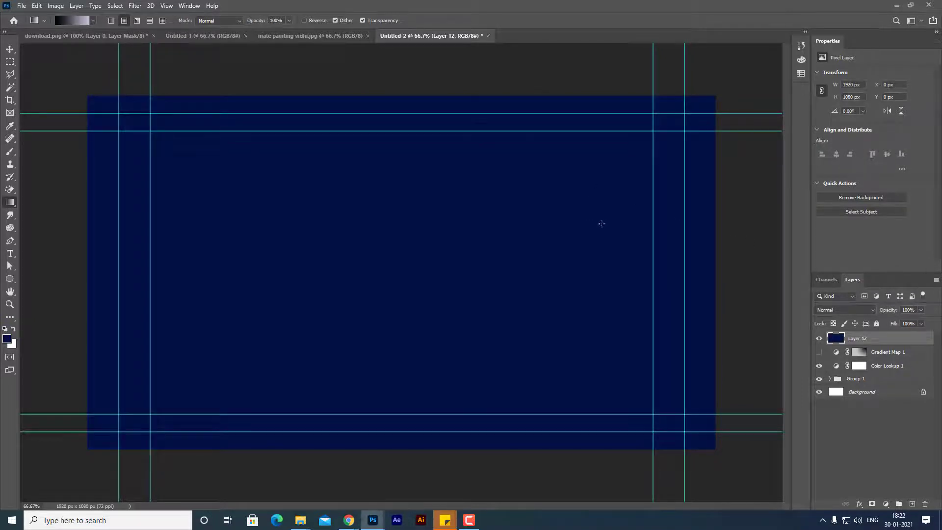
# Add a layer mask and brush out the navy's centre over the statue and mountains
pyautogui.press('b')
pyautogui.click(872, 505)
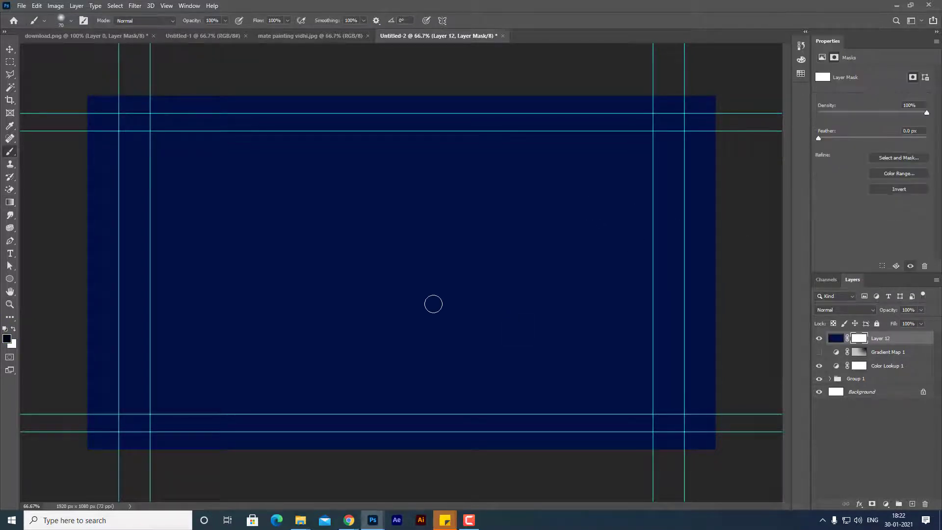
pyautogui.press(']')
pyautogui.press(']')
pyautogui.press(']')
pyautogui.press(']')
pyautogui.press(']')
pyautogui.press(']')
pyautogui.press(']')
pyautogui.click(376, 255)
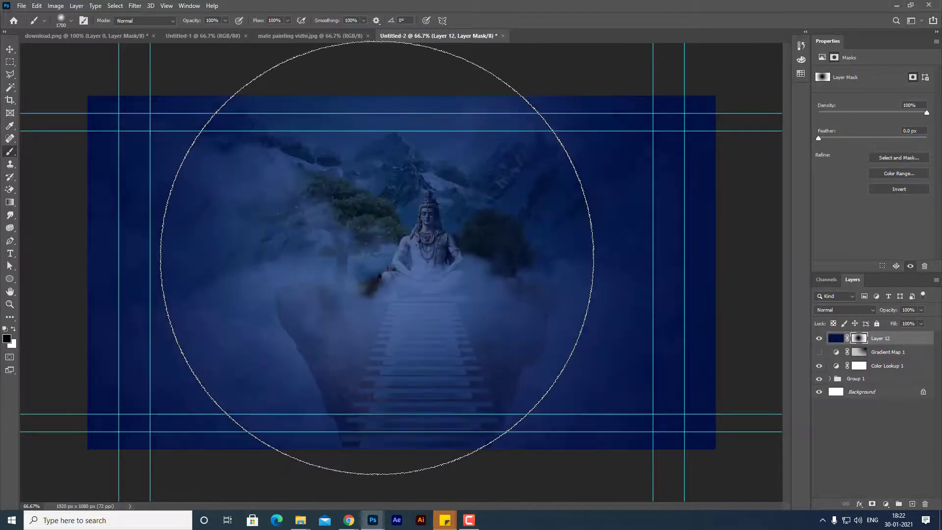
pyautogui.click(409, 274)
pyautogui.moveTo(409, 274); pyautogui.dragTo(393, 304)
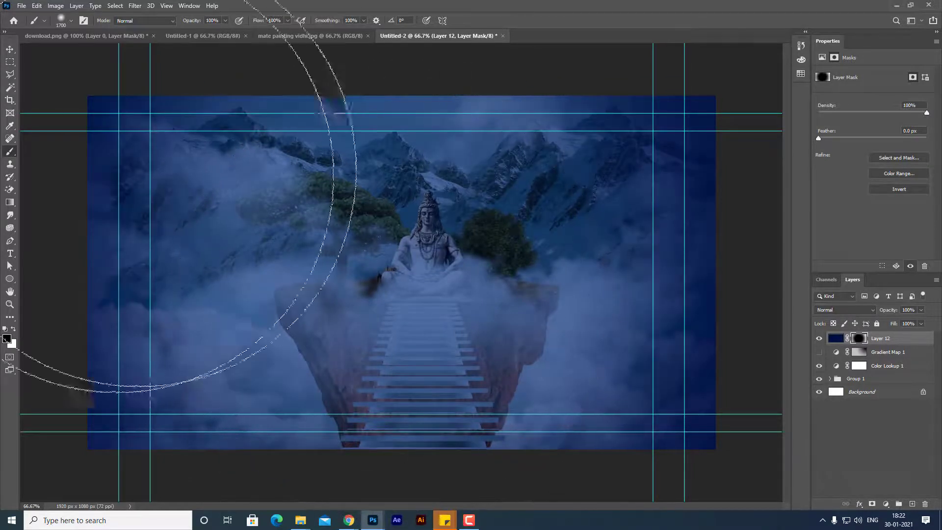
pyautogui.press('v')
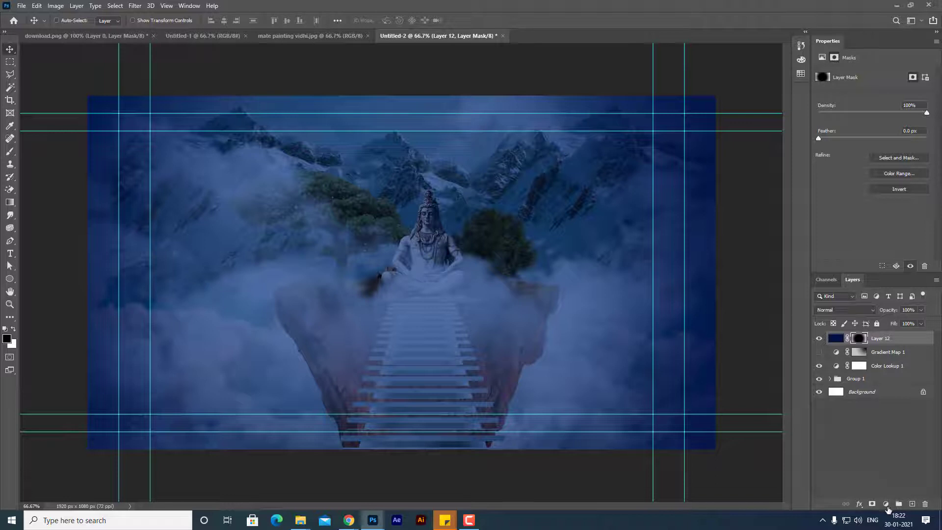
# Create Layer 13 filled with the navy colour and lower its Fill to 42%
pyautogui.click(886, 504)
pyautogui.click(471, 520)
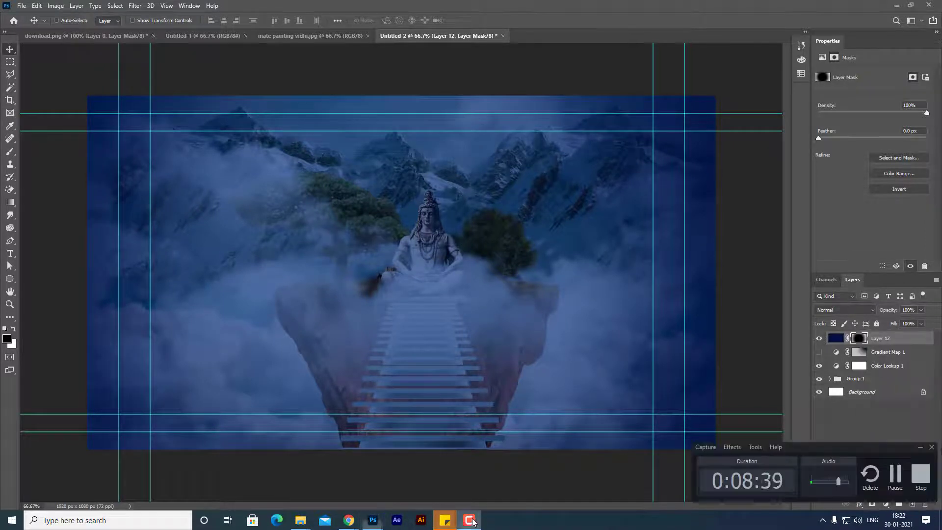
pyautogui.click(895, 479)
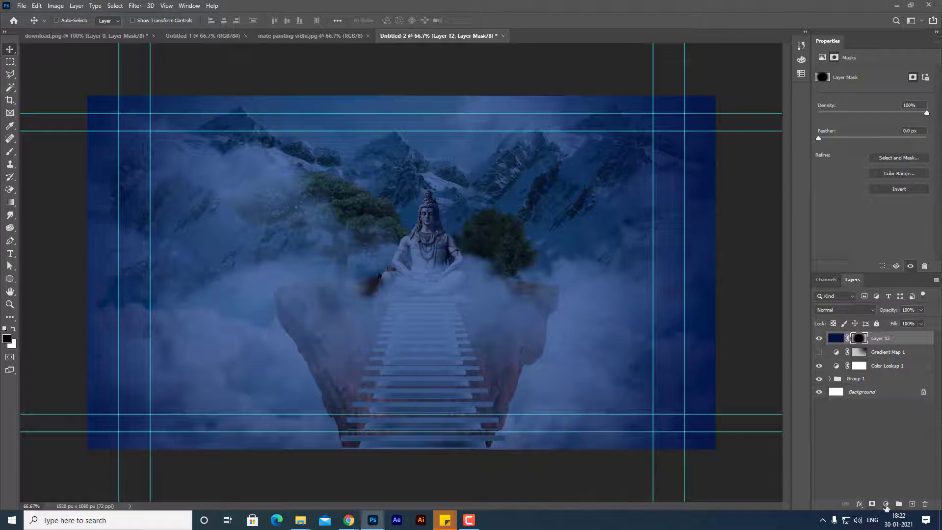
pyautogui.click(905, 505)
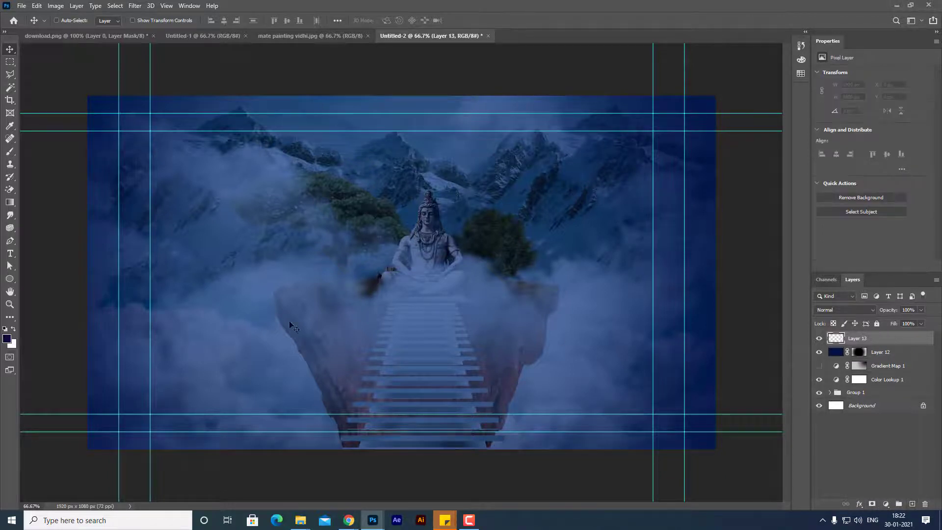
pyautogui.hotkey('alt', 'BackSpace')
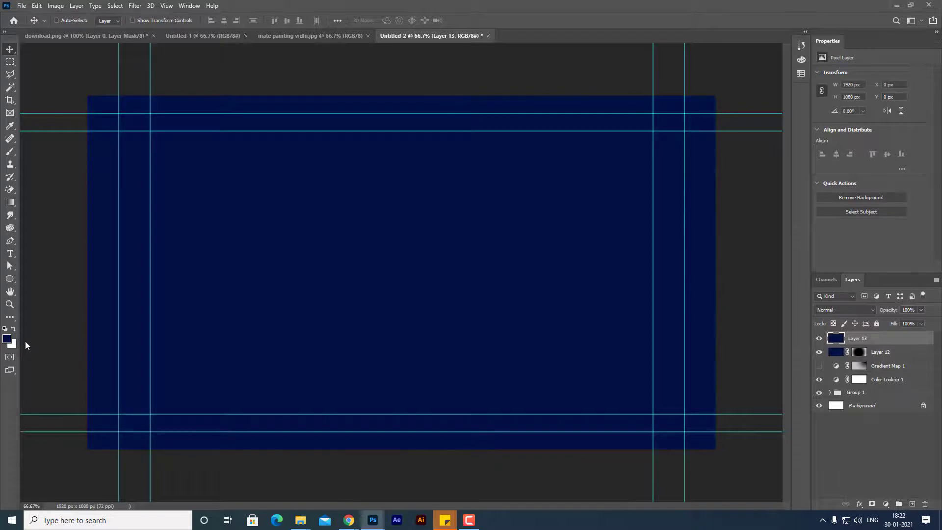
pyautogui.moveTo(886, 322); pyautogui.dragTo(867, 332)
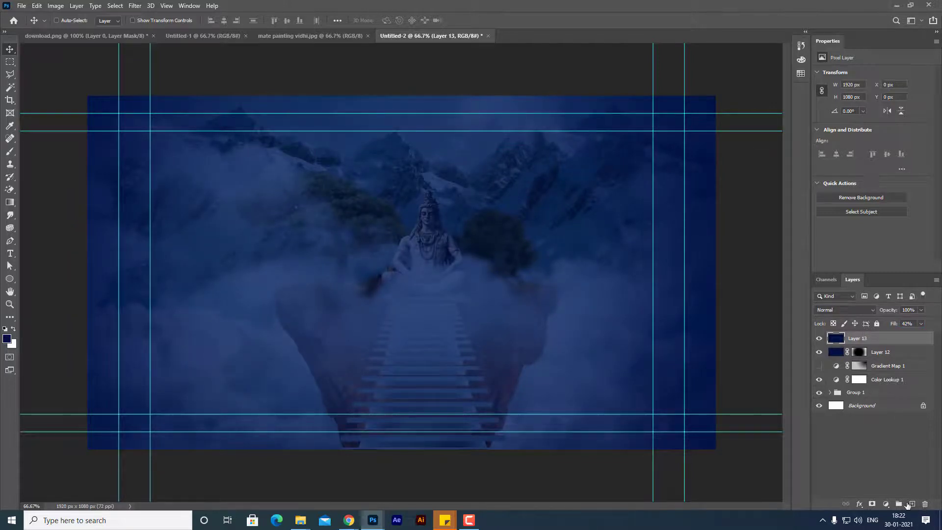
# Add a Color Lookup adjustment using Moonlight.3DL with Fill lowered to 77%
pyautogui.click(886, 504)
pyautogui.click(887, 452)
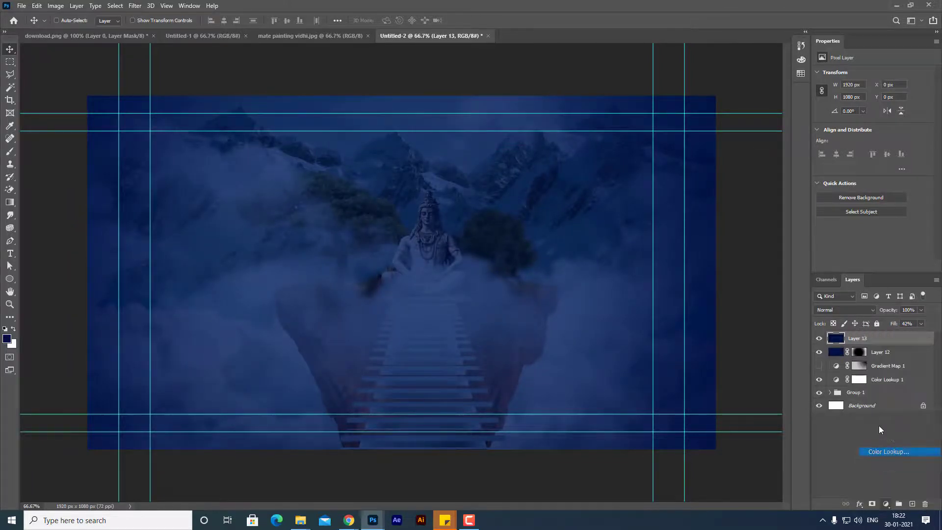
pyautogui.click(875, 73)
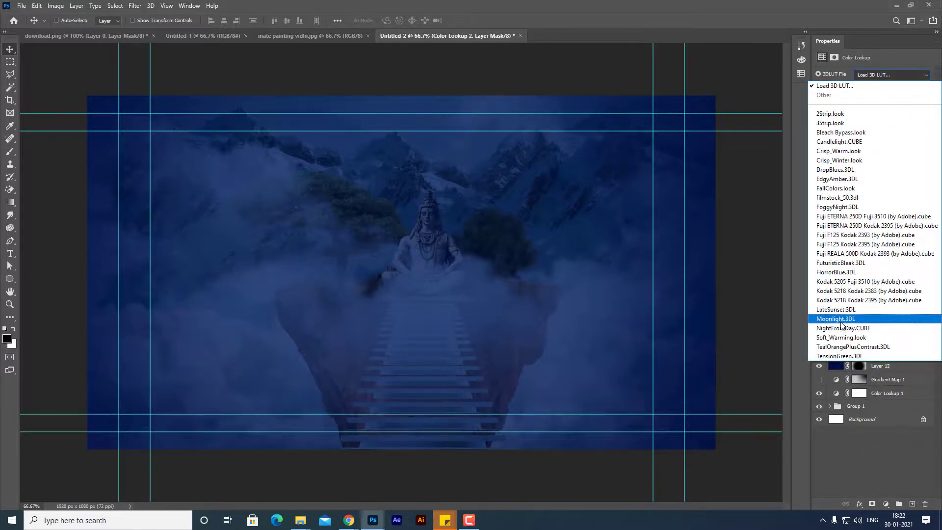
pyautogui.click(918, 349)
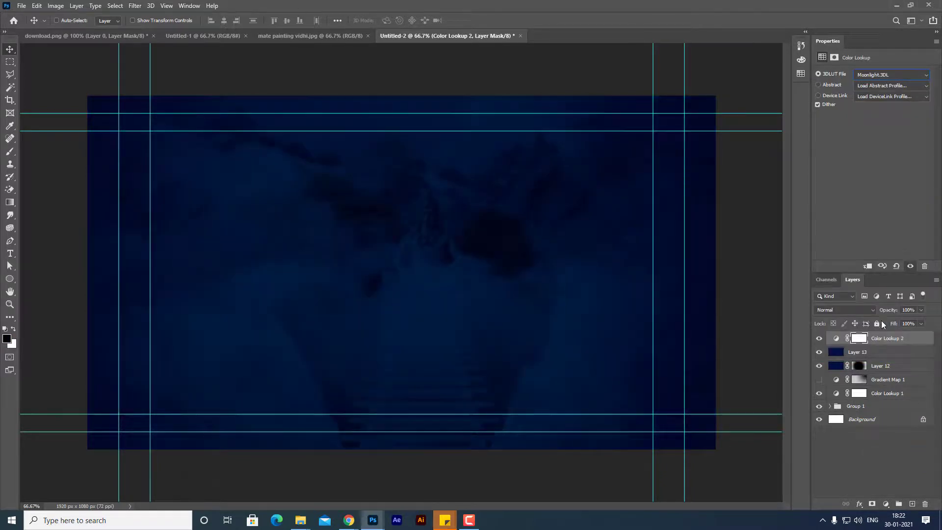
pyautogui.moveTo(893, 325); pyautogui.dragTo(886, 333)
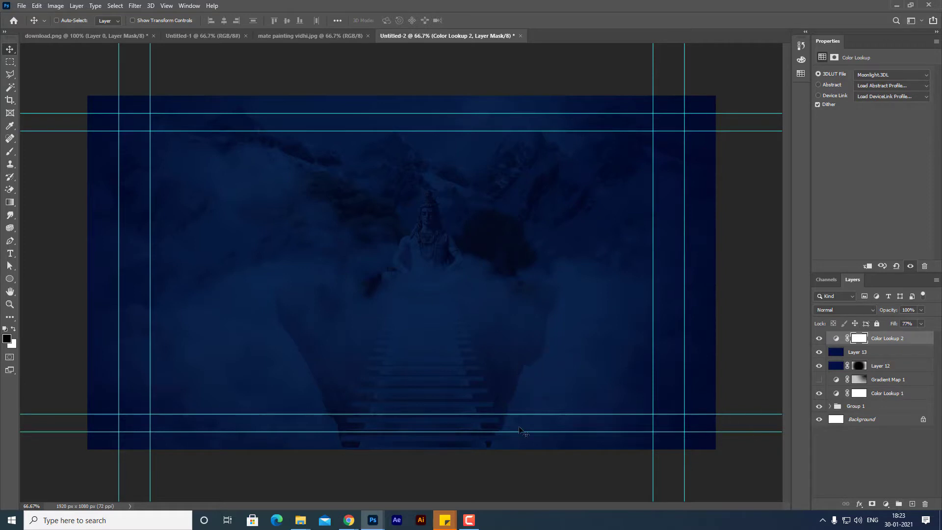
pyautogui.click(469, 521)
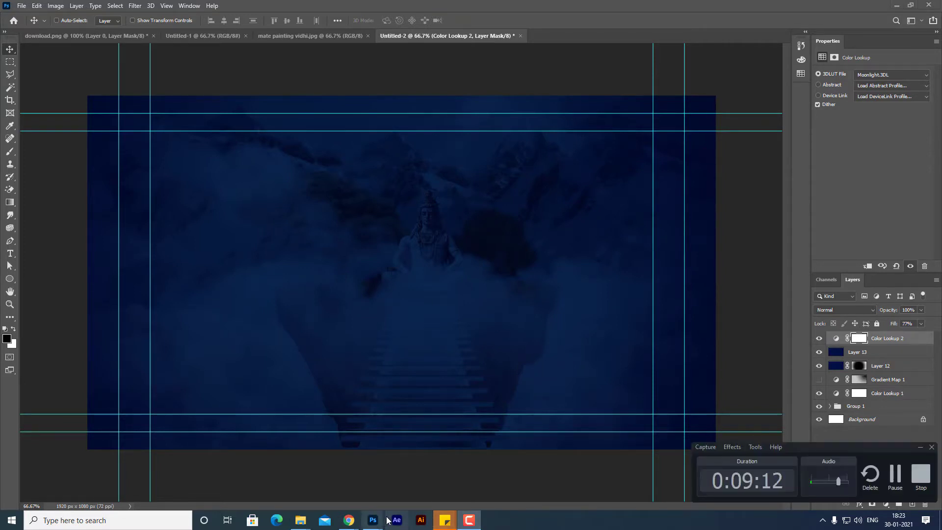